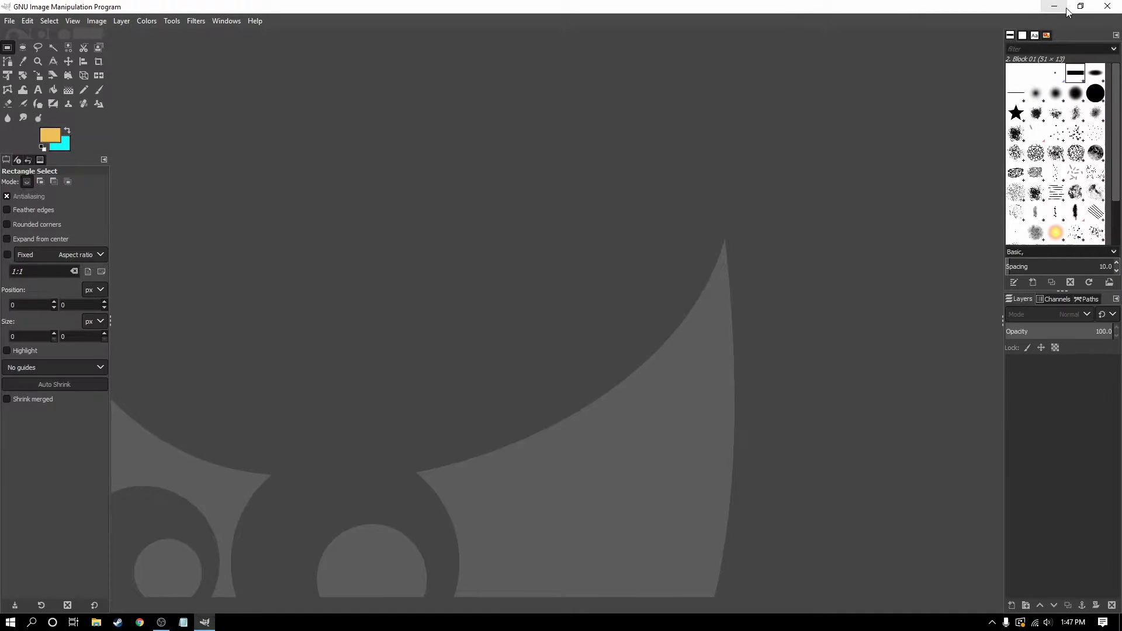
Minimize the empty GIMP 2.10 window to uncover the Honeycomb hexagon desktop.
left_click(1054, 7)
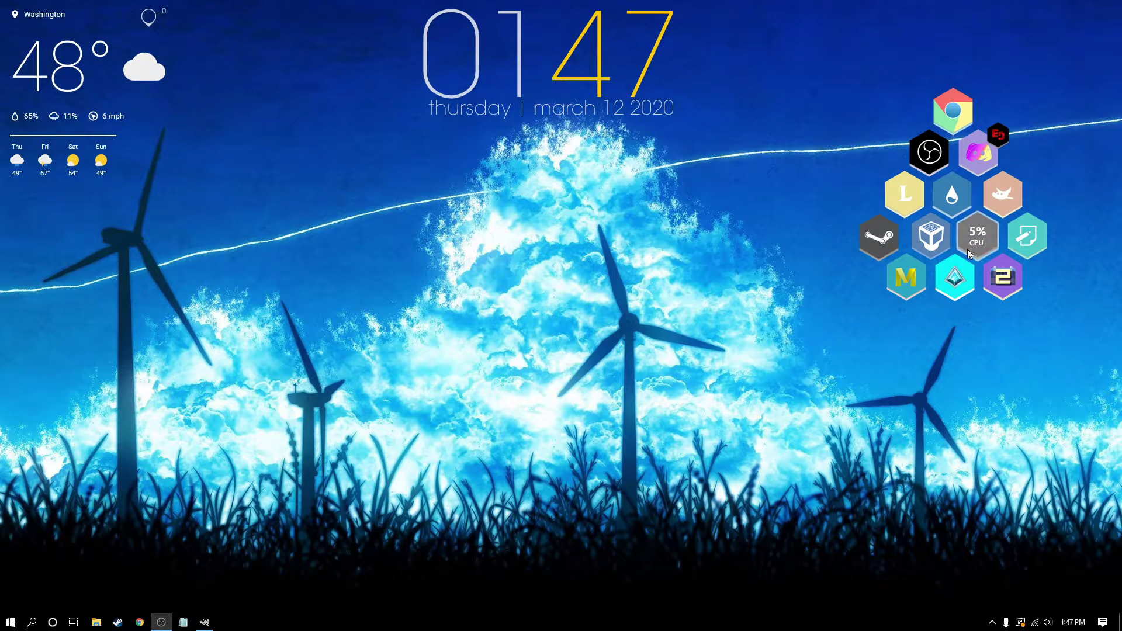
Open the Honeycomb skin's folder in File Explorer from the Rainmeter skin manager.
left_click(951, 196)
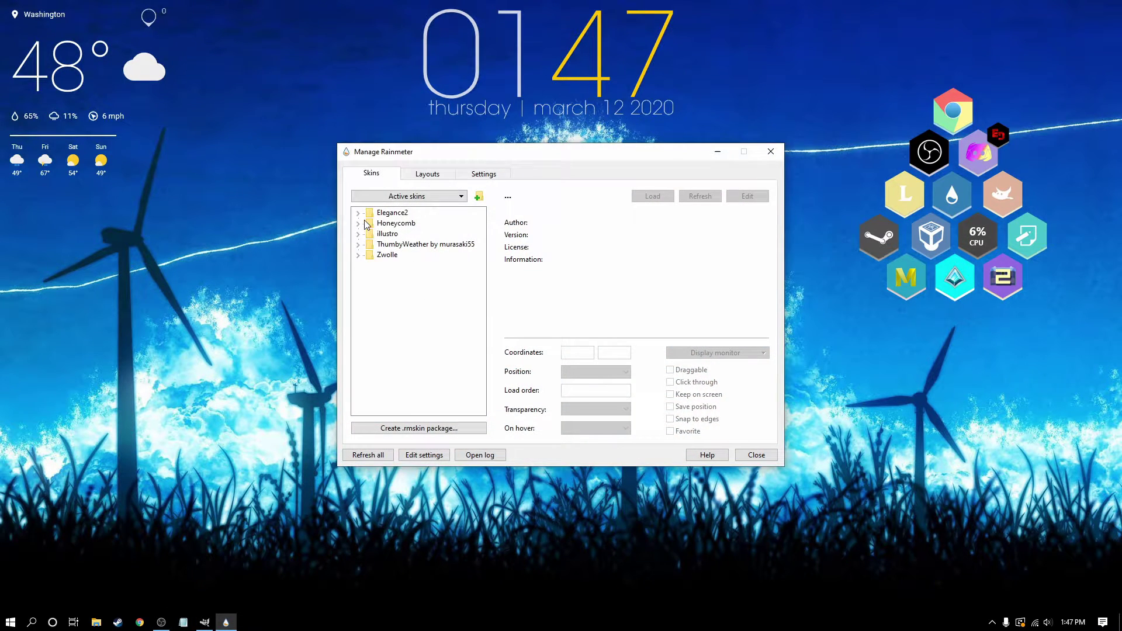
double_click(366, 224)
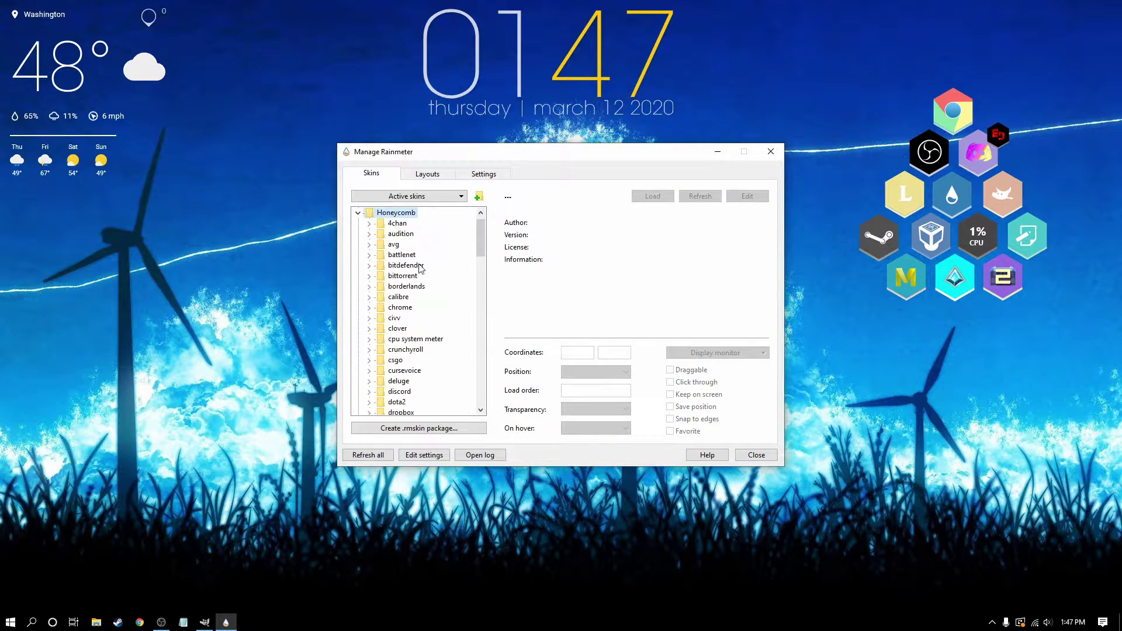
right_click(397, 215)
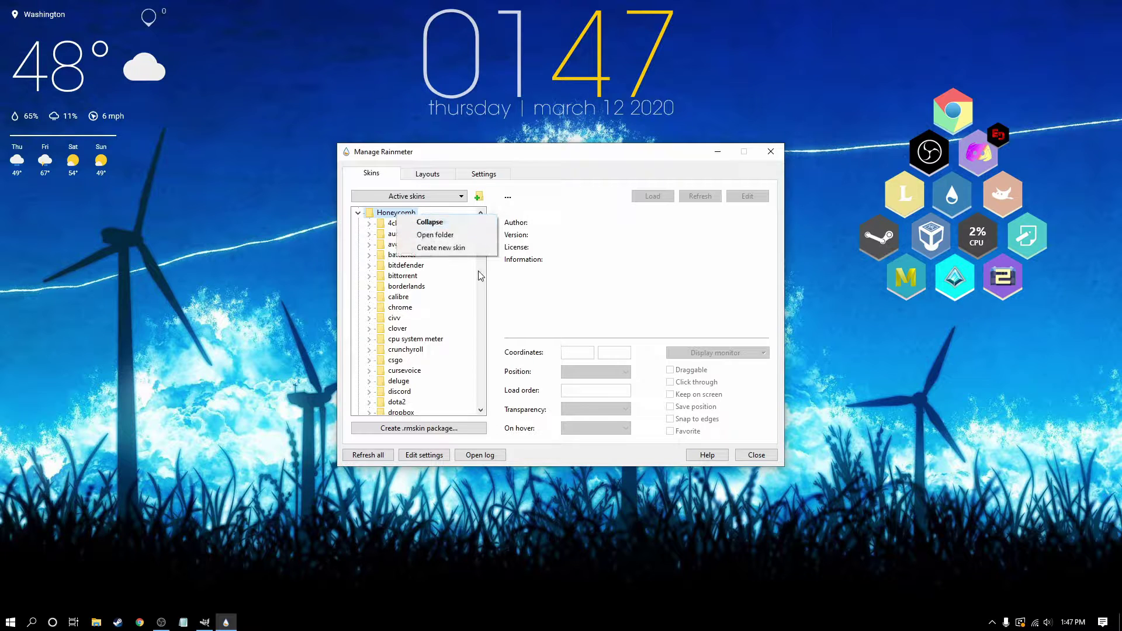
left_click(435, 234)
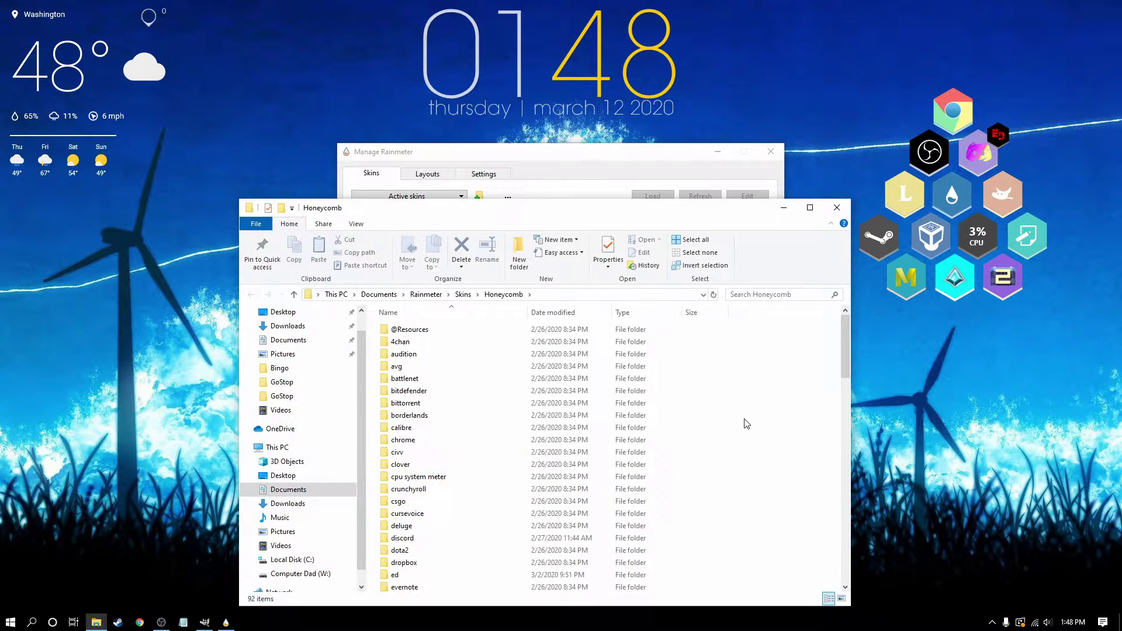
Scroll to the bottom of the Honeycomb folder to locate the template image file.
right_click(746, 423)
left_click(720, 223)
scroll(468, 432, "down", 6)
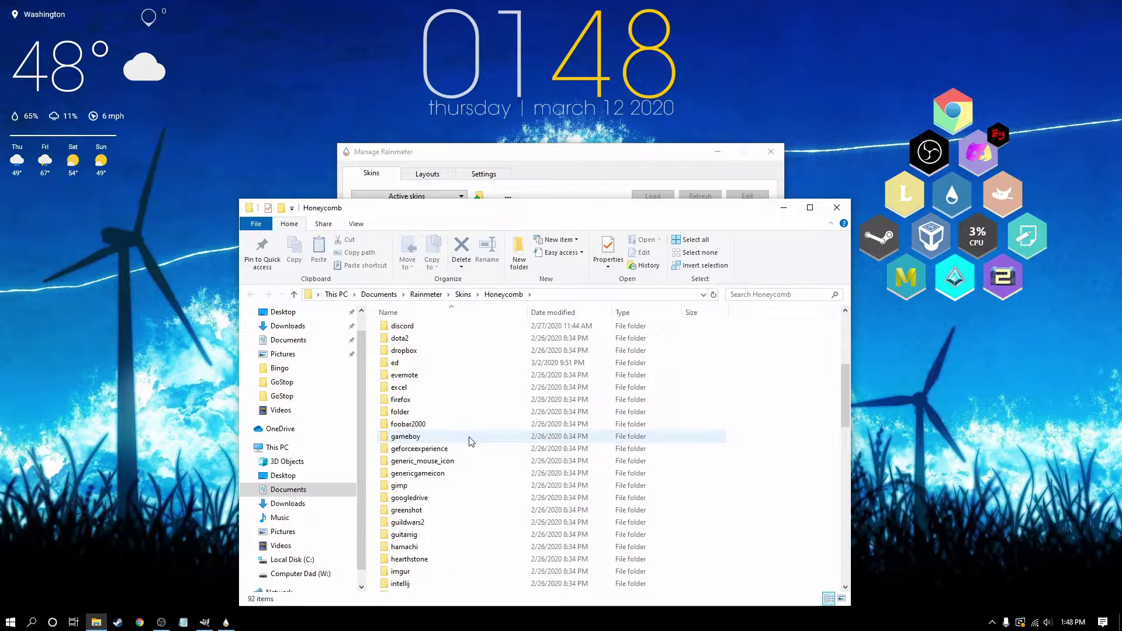
scroll(469, 441, "down", 12)
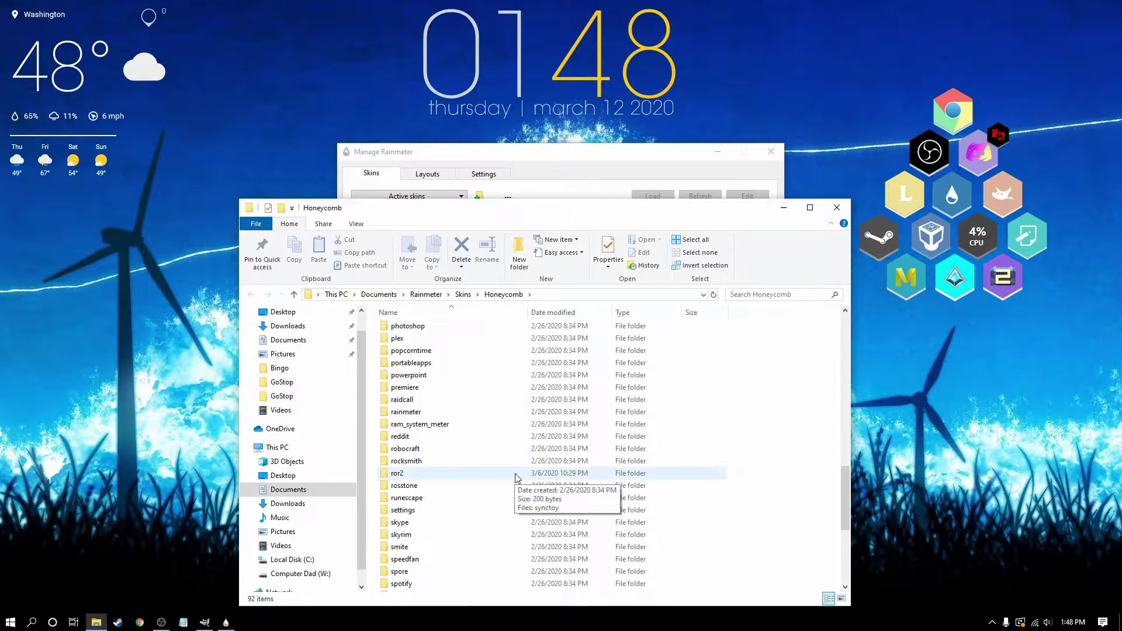
scroll(516, 476, "up", 18)
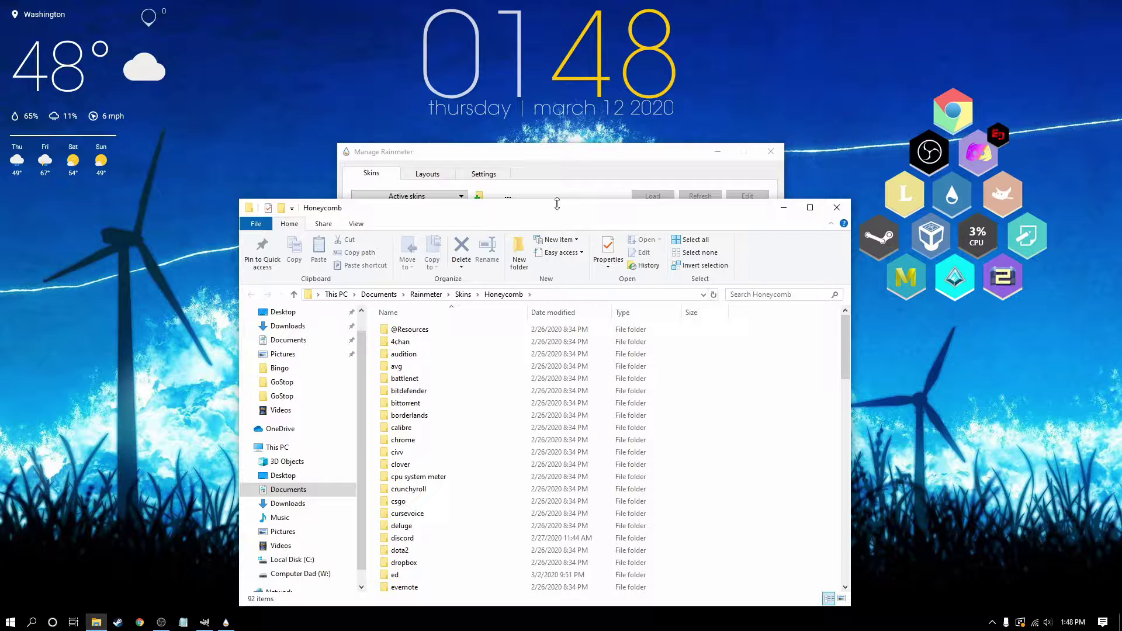
left_click_drag(557, 203, 552, 109)
scroll(520, 351, "down", 18)
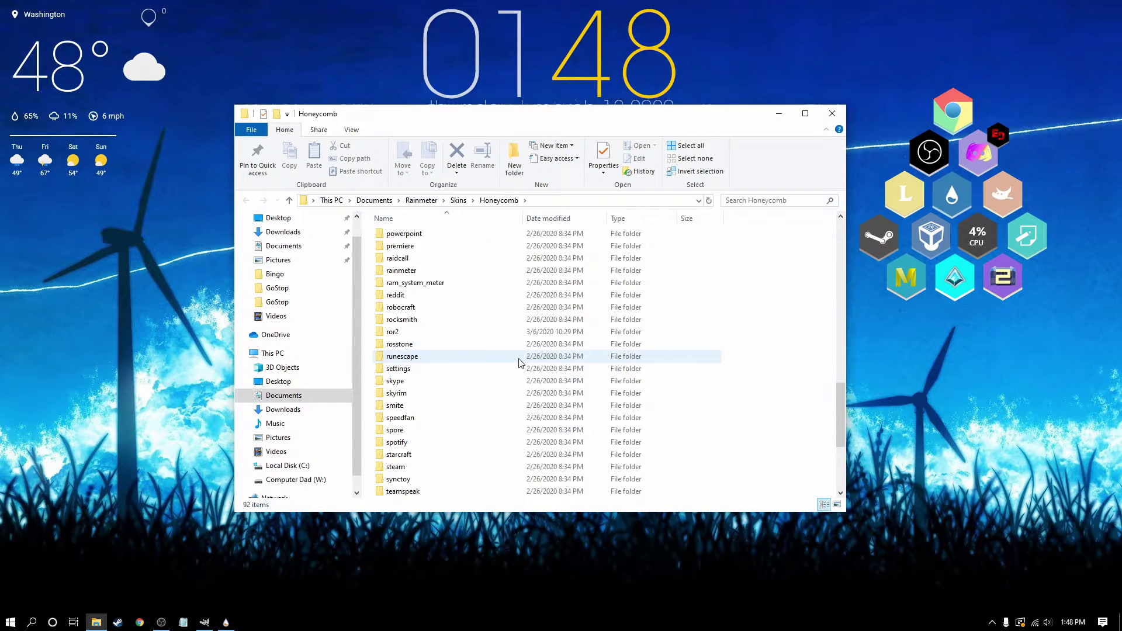
scroll(519, 362, "down", 5)
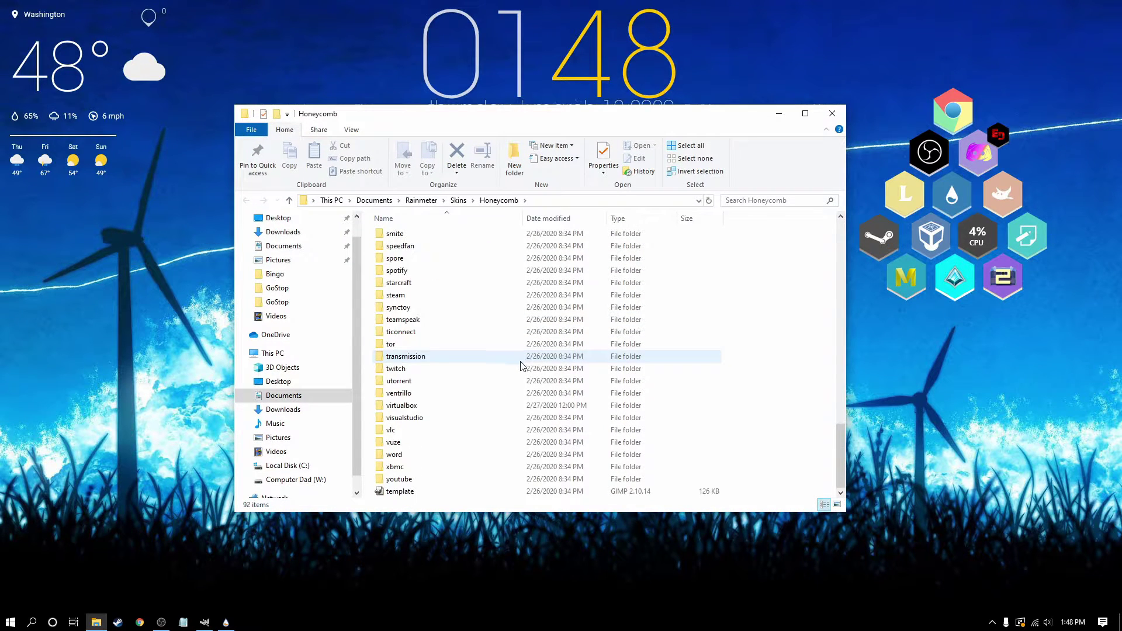
Open template.psd in GIMP, convert it to built-in sRGB, and make the Hex layer active.
left_click(412, 494)
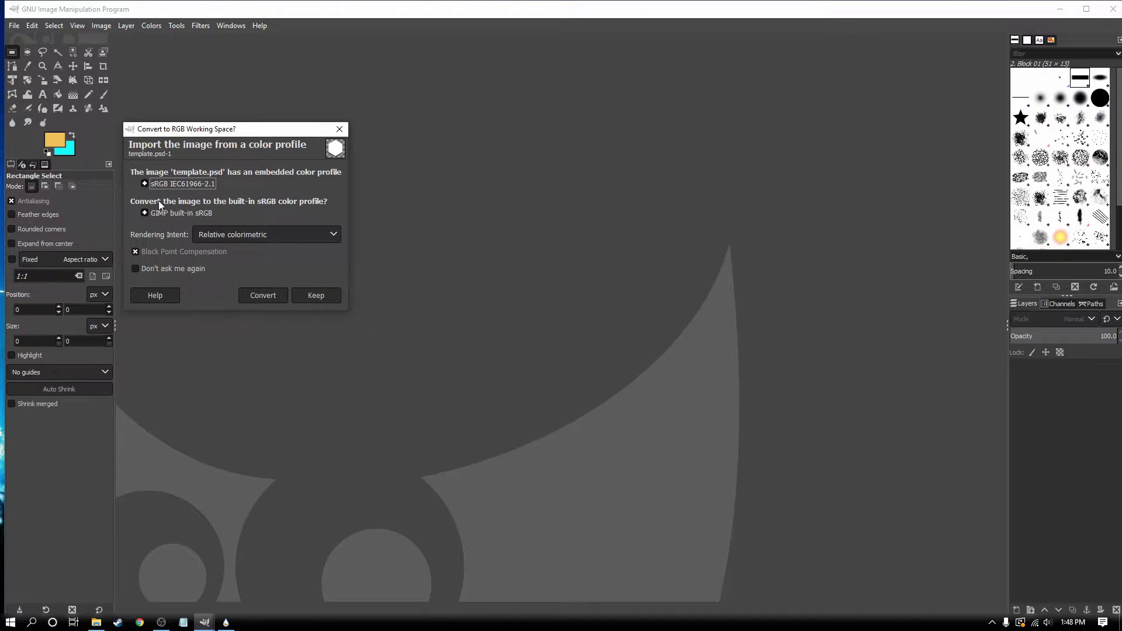
left_click(265, 297)
right_click(540, 502)
left_click(343, 448)
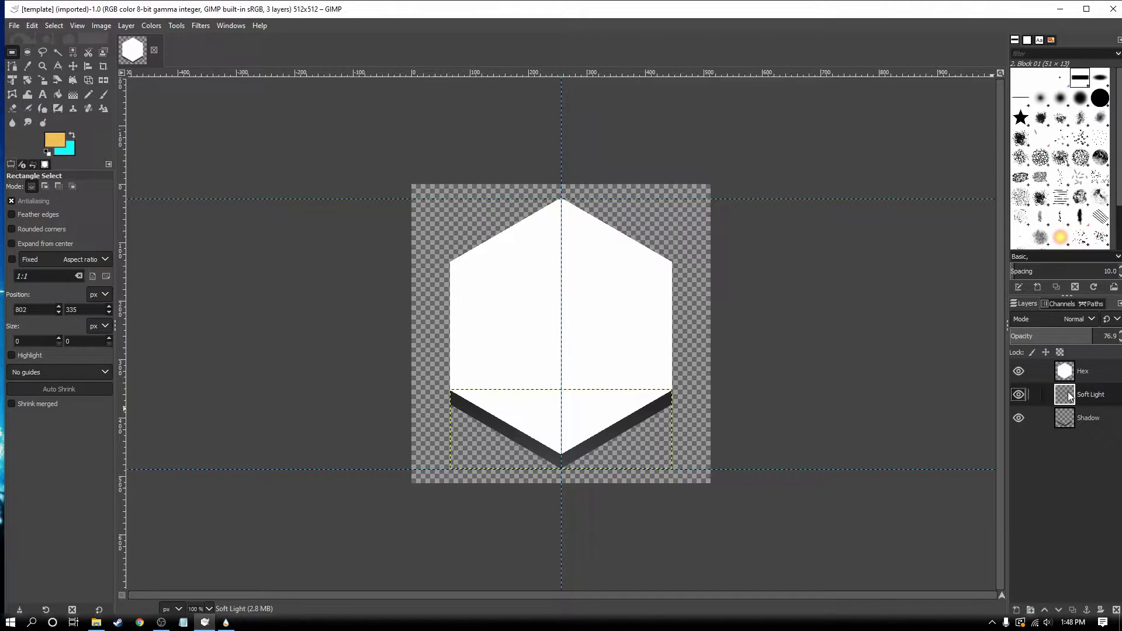
left_click(1069, 377)
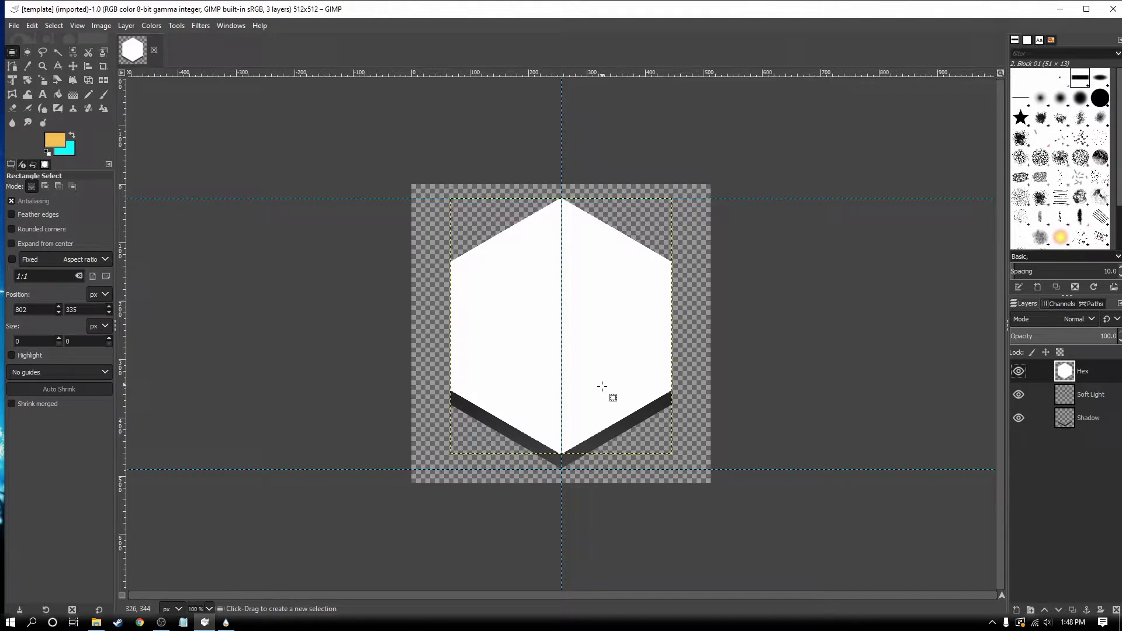
left_click(1113, 8)
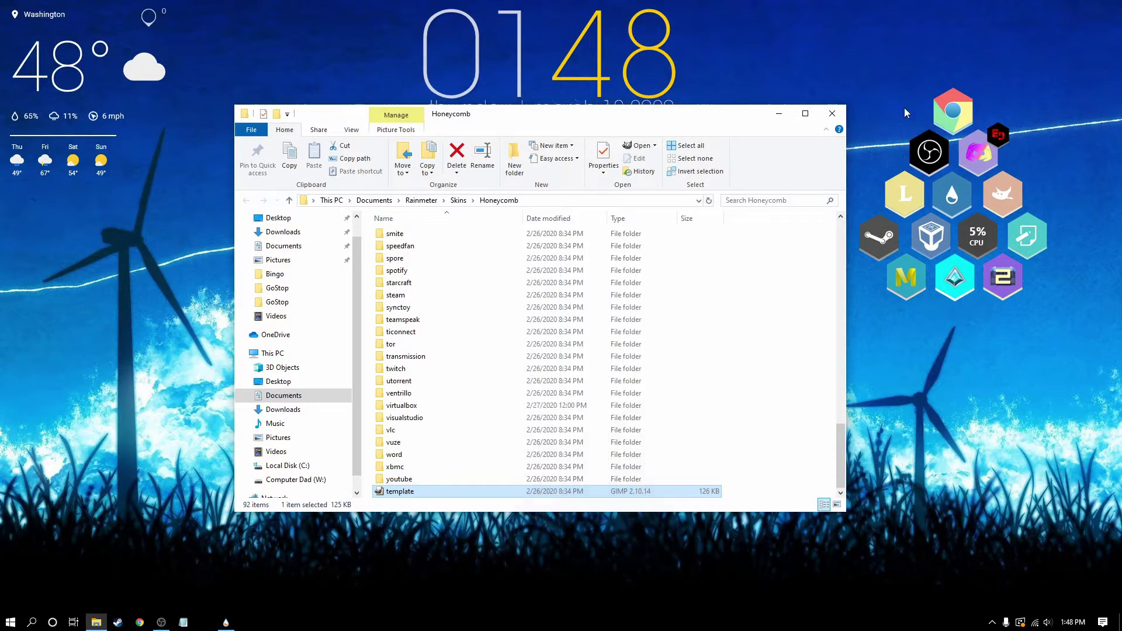
scroll(456, 366, "up", 20)
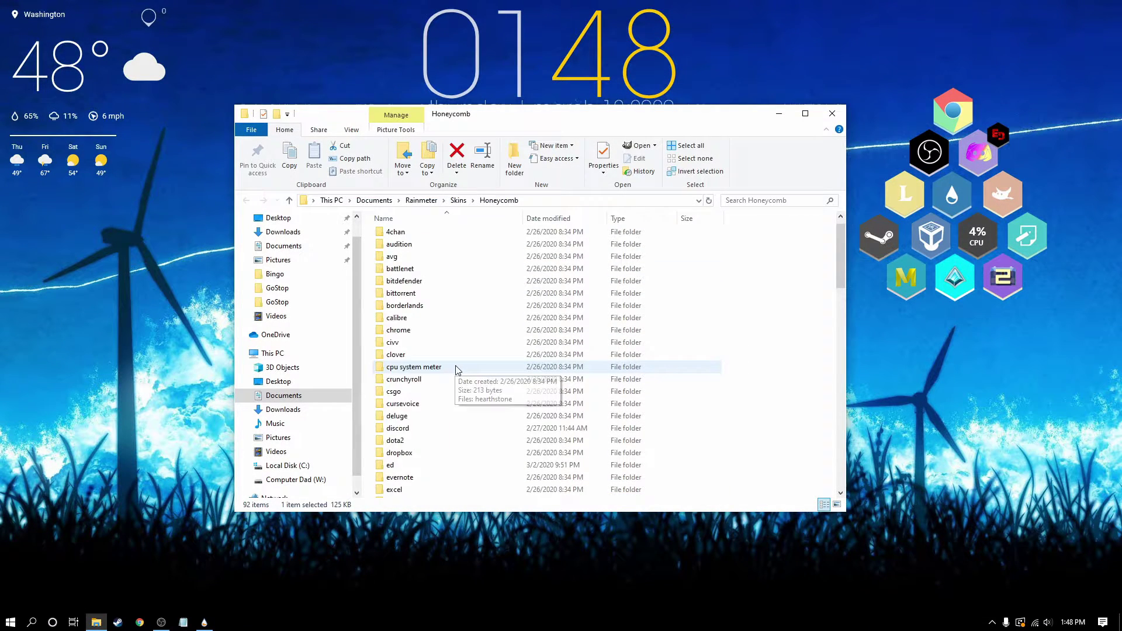
double_click(394, 235)
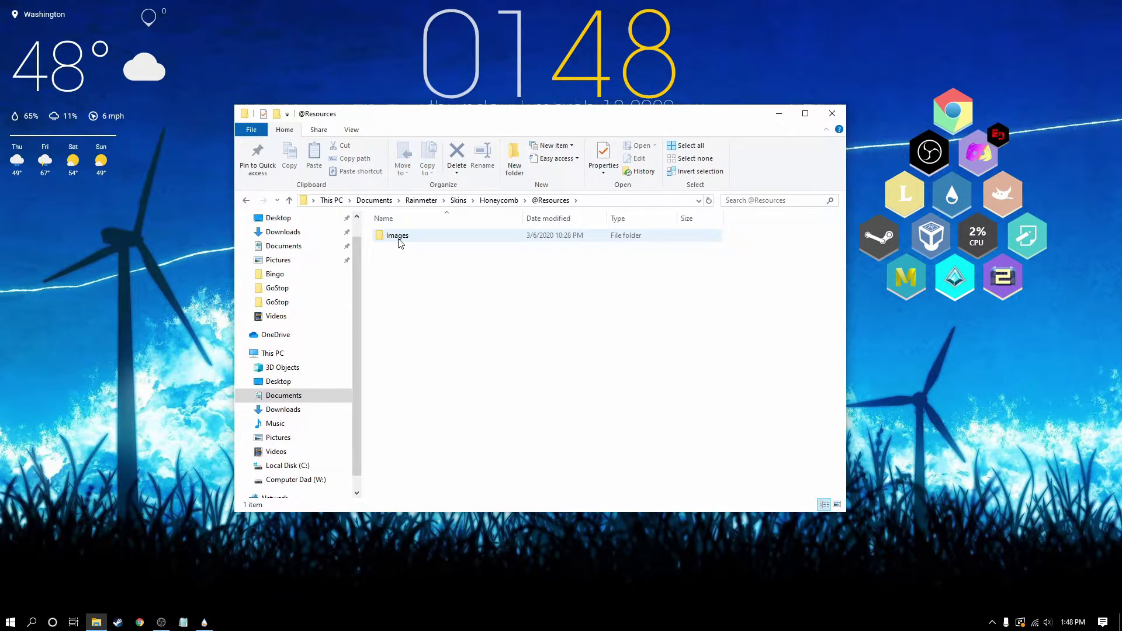
double_click(397, 235)
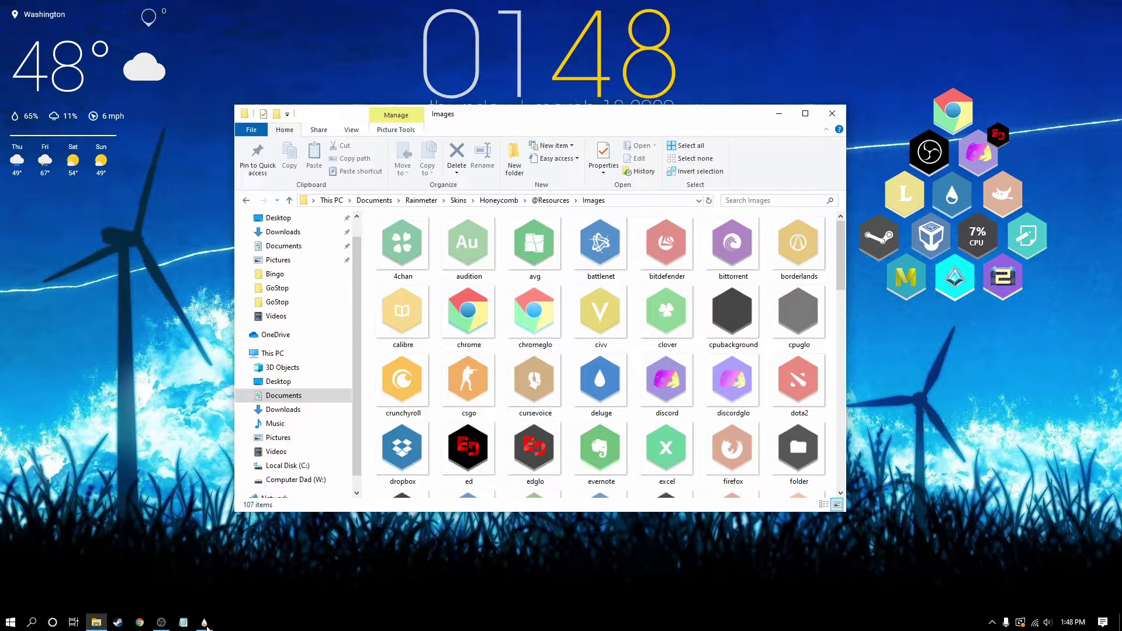
Open cpubackground.png in GIMP, convert it to built-in sRGB, then minimize GIMP.
left_click(969, 209)
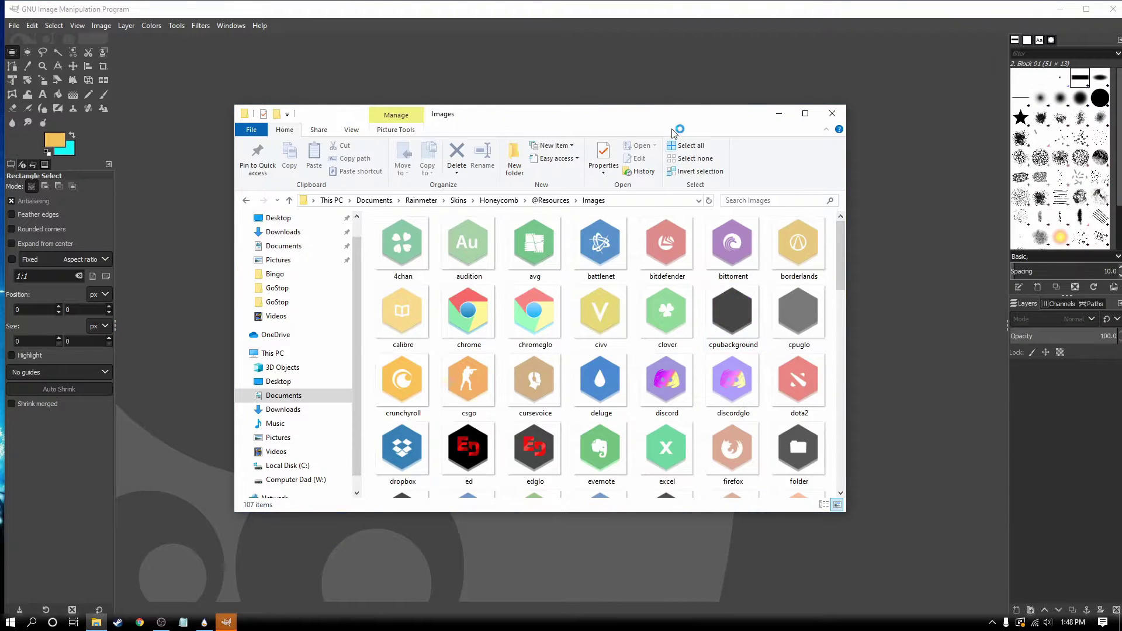
left_click_drag(672, 130, 997, 283)
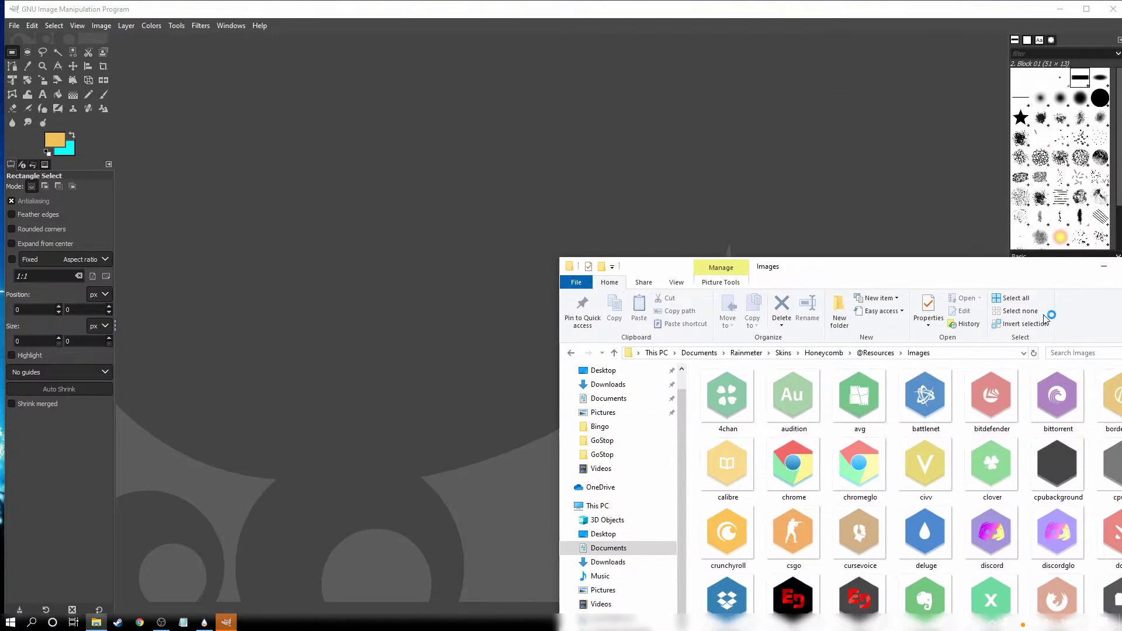
left_click(1063, 473)
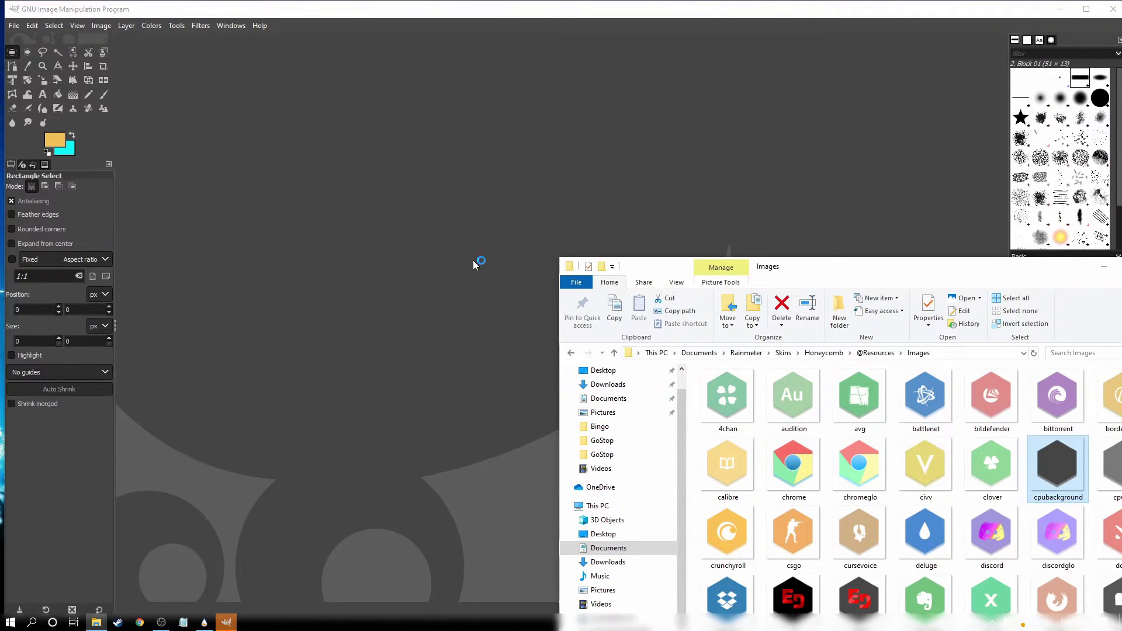
left_click(208, 203)
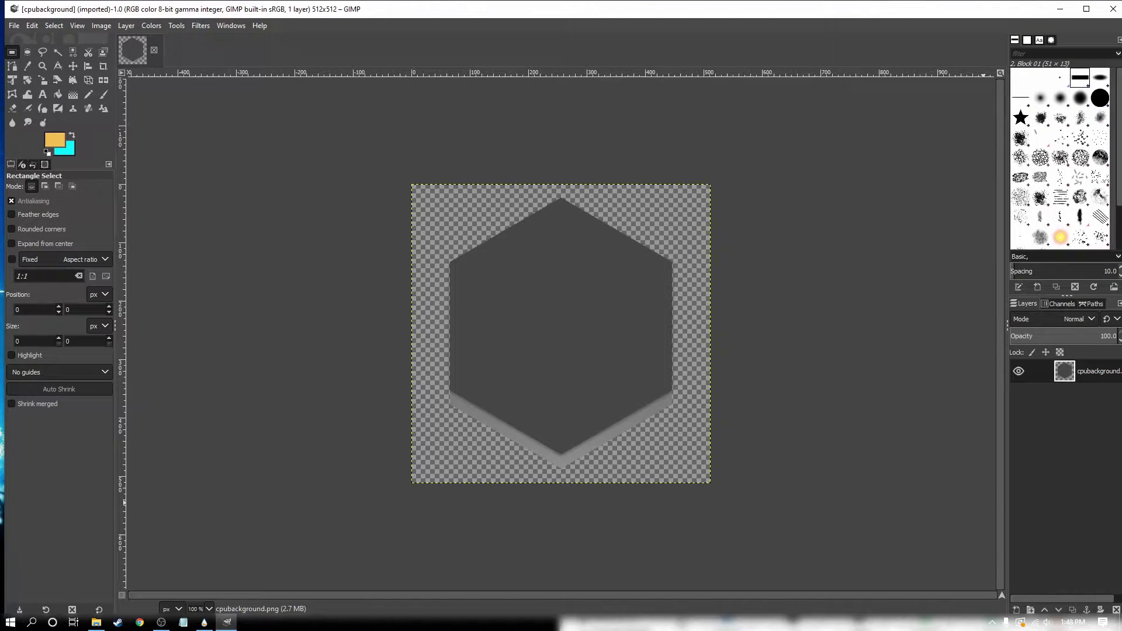
left_click(1062, 11)
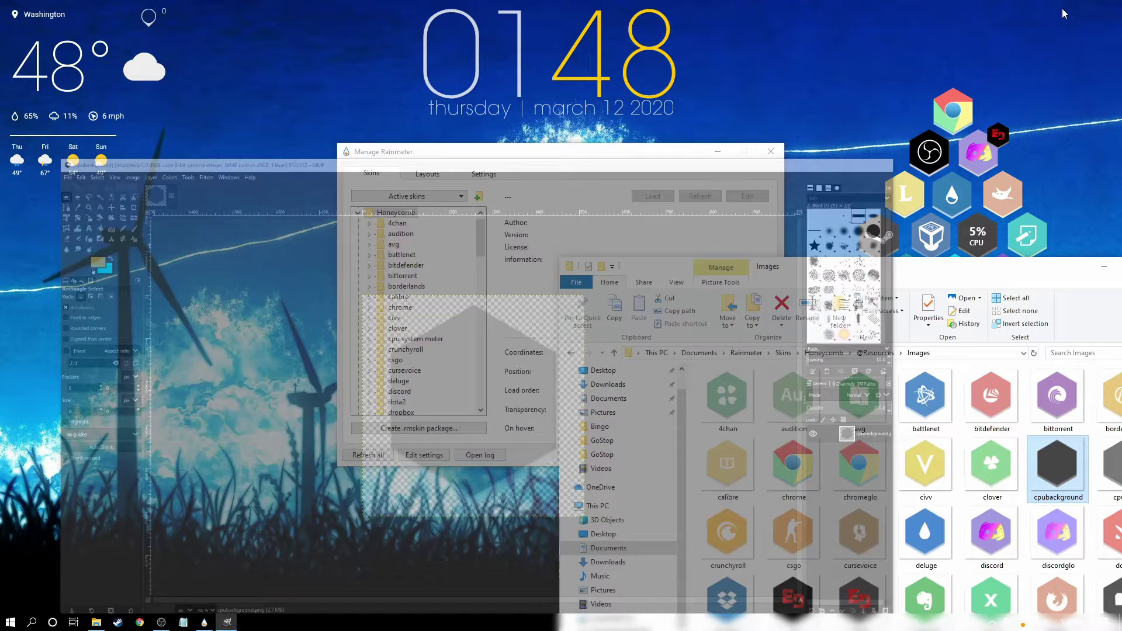
Move and minimize the Images folder window, then bring up Chrome.
left_click_drag(949, 274, 525, 156)
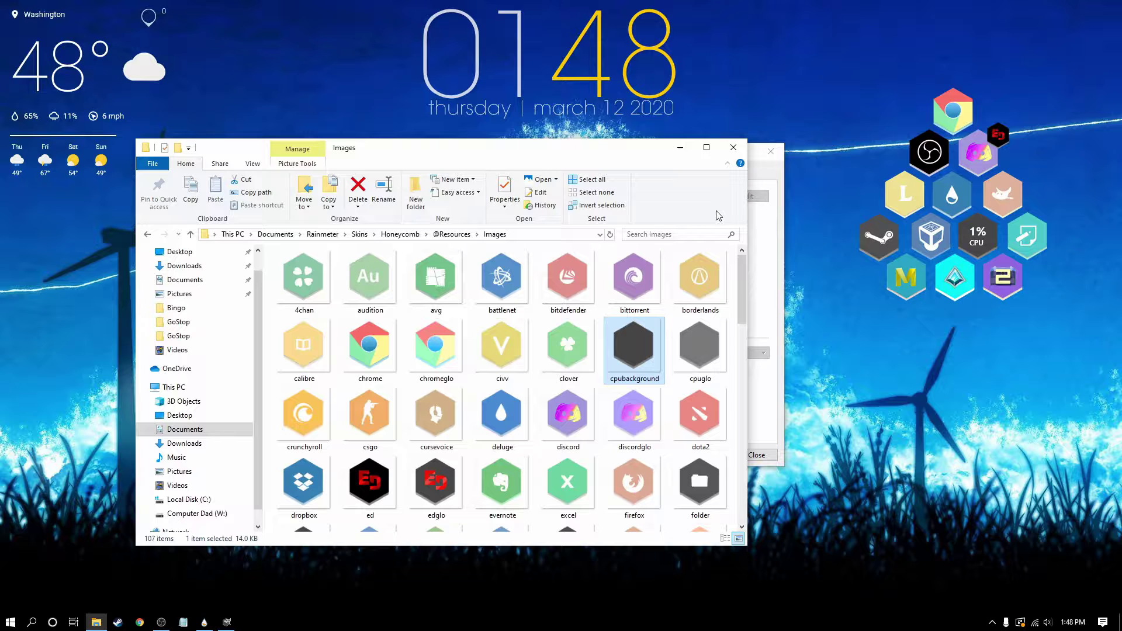
left_click(679, 147)
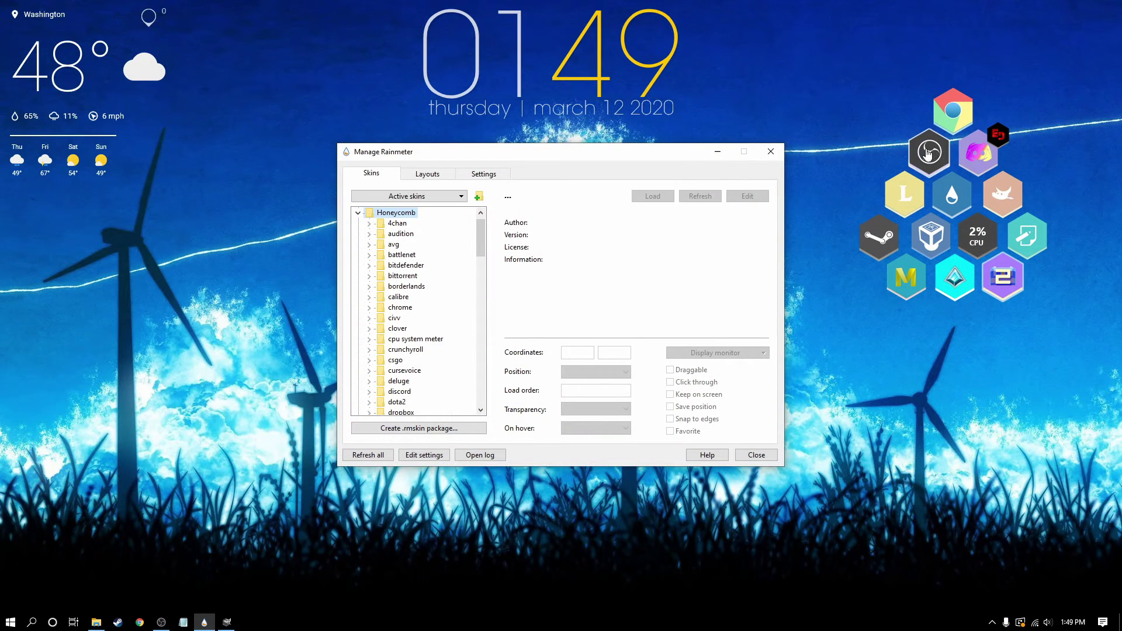
left_click(139, 621)
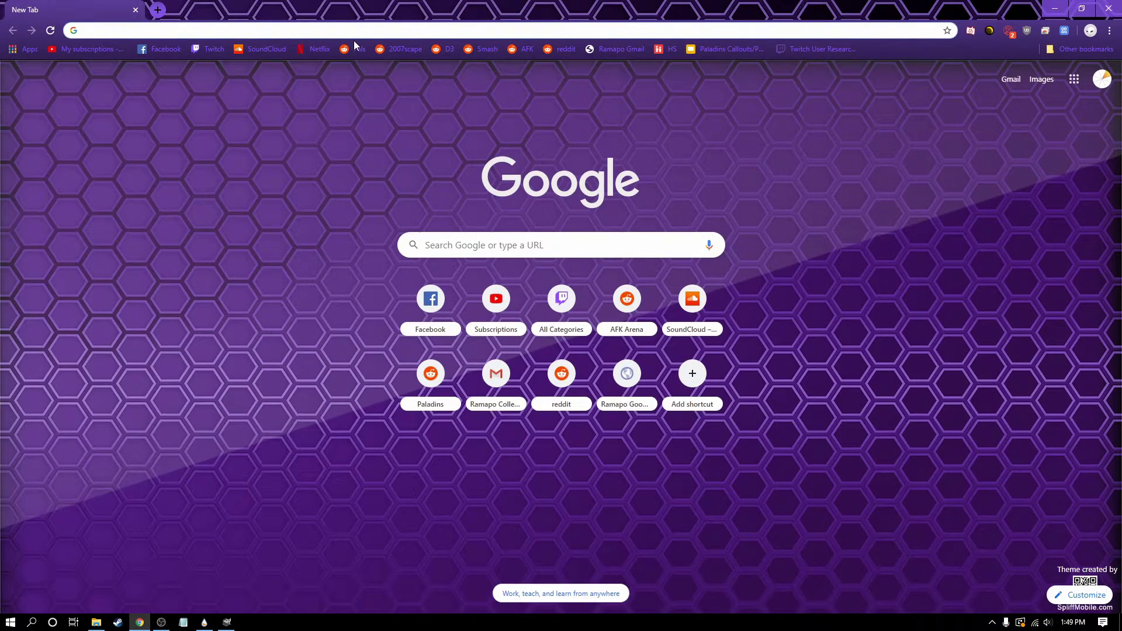
Search images for 'davinci resolve logo' and copy the transparent logo image.
type("davinci")
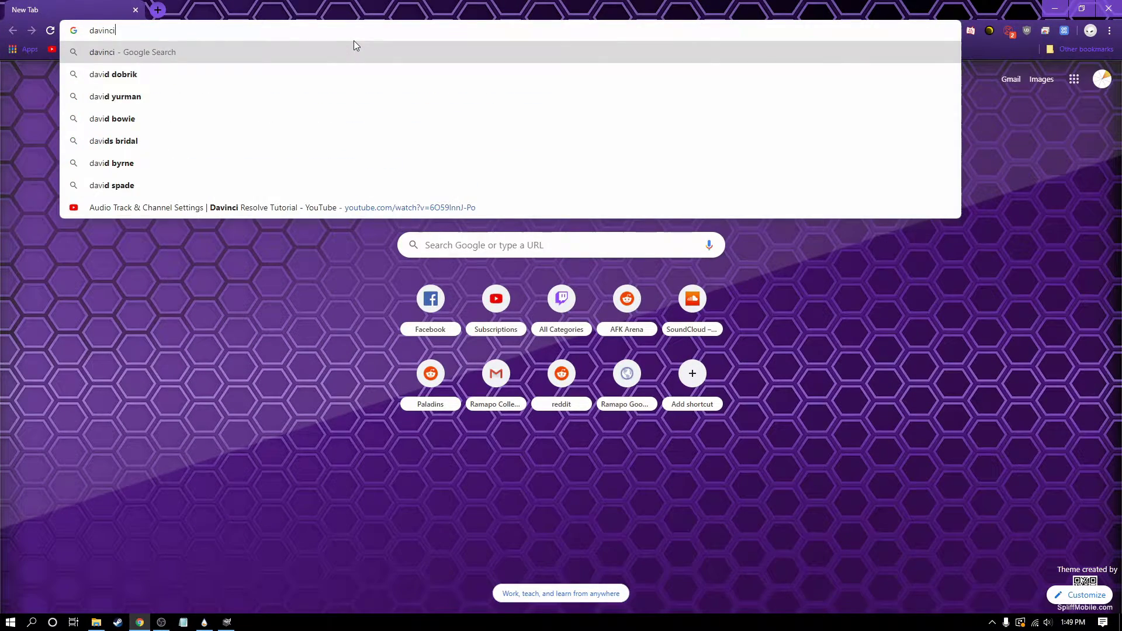
type(" resolve logo")
key("Return")
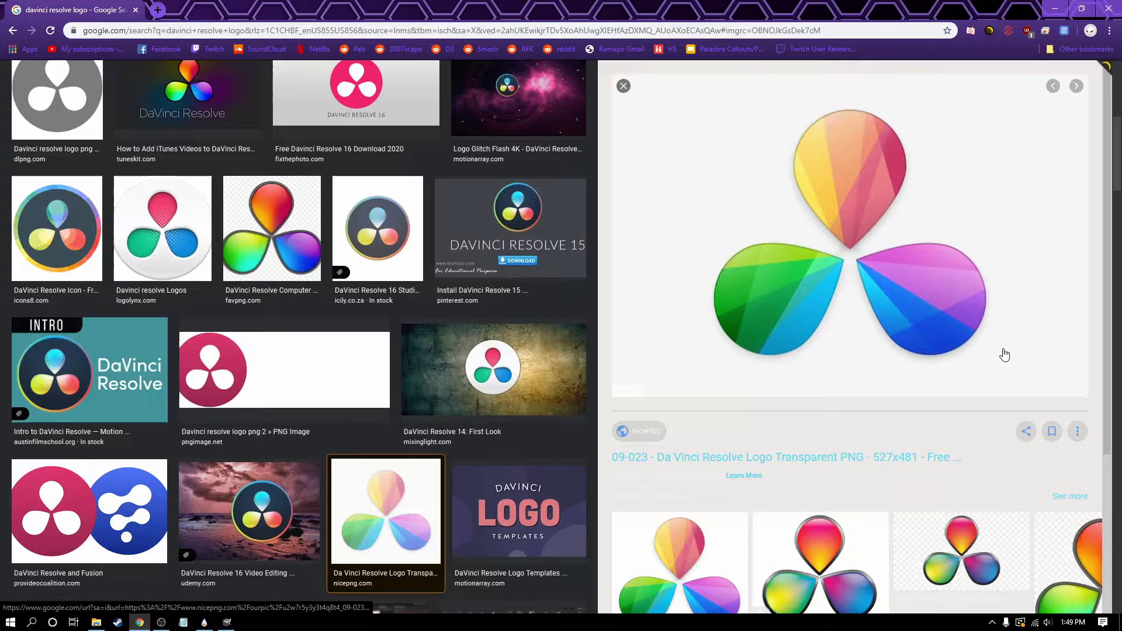
right_click(824, 262)
left_click(875, 376)
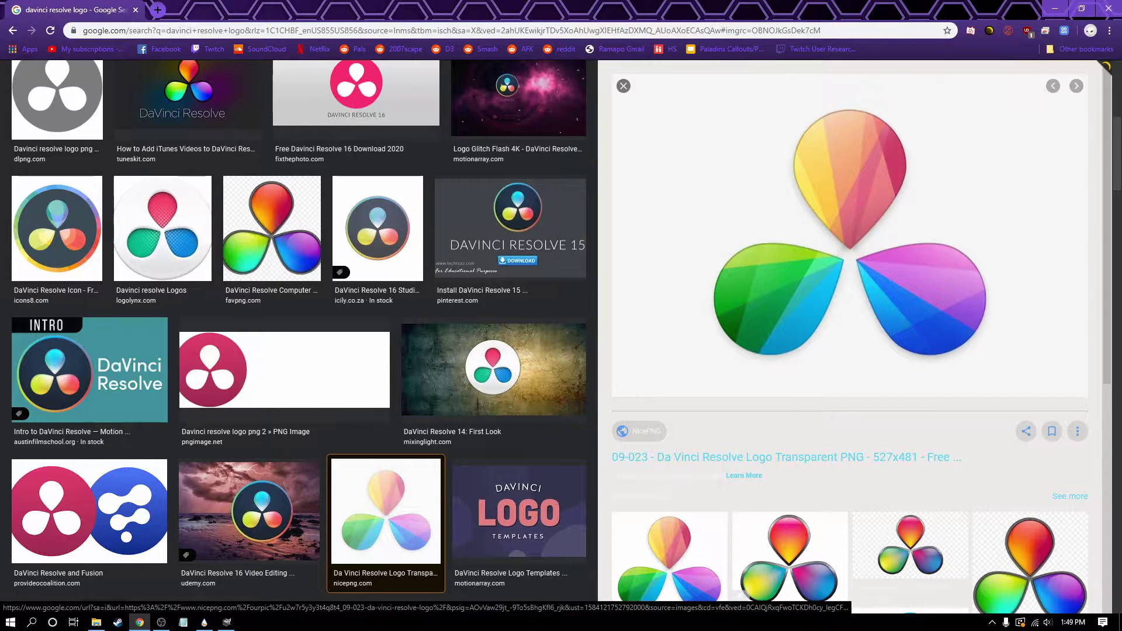
left_click(227, 621)
Paste the copied DaVinci Resolve logo onto the hexagon image as a new layer.
key("ctrl")
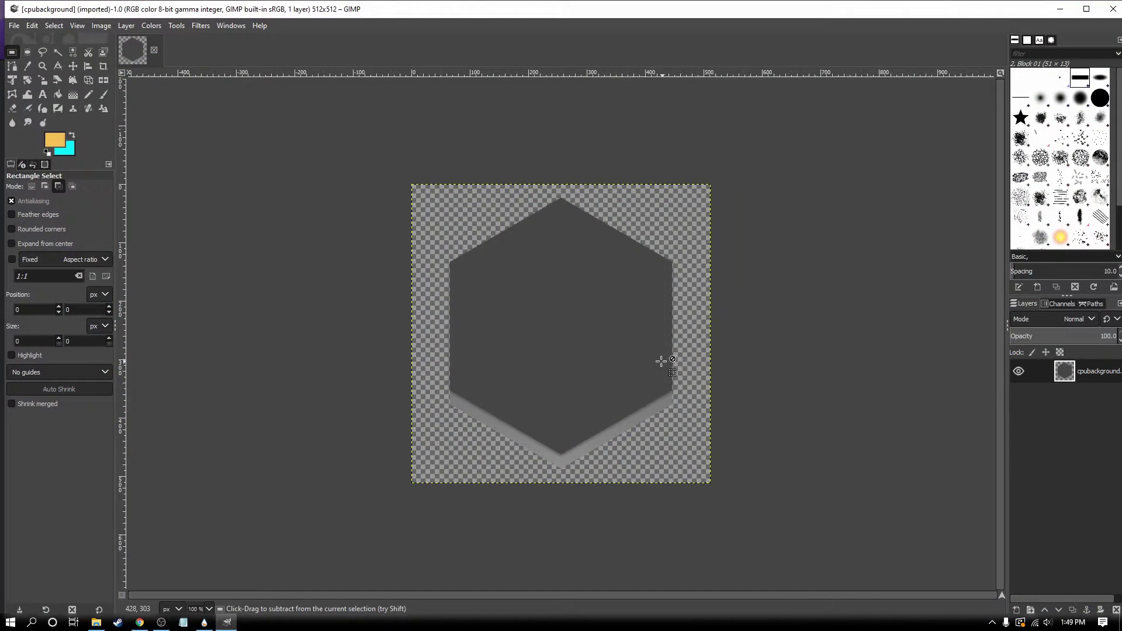
key("ctrl+v")
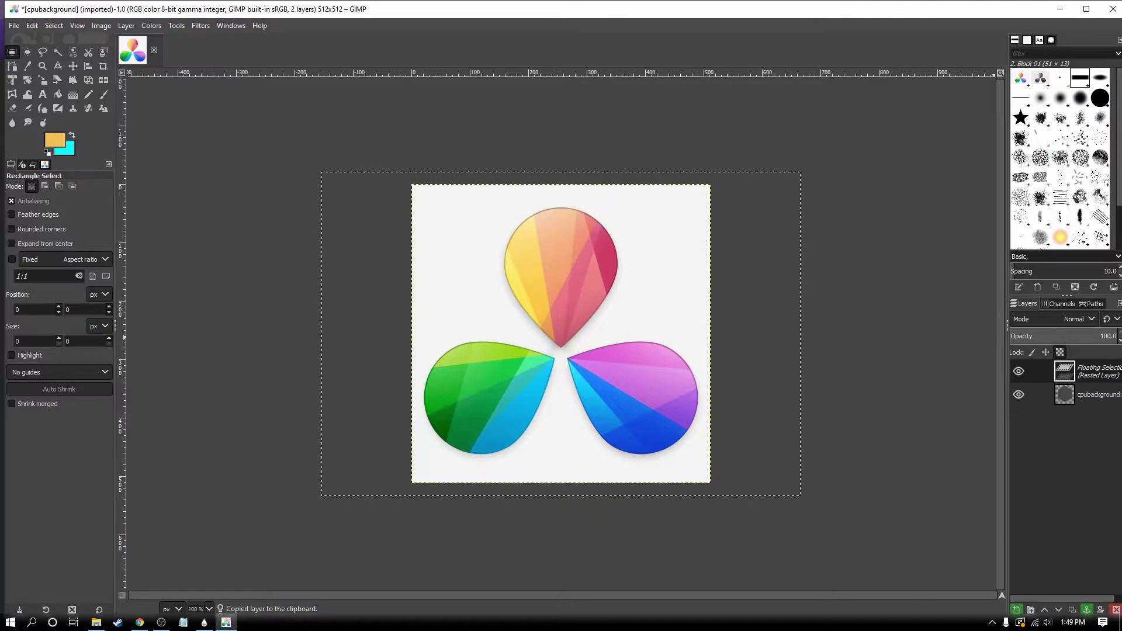
right_click(1069, 372)
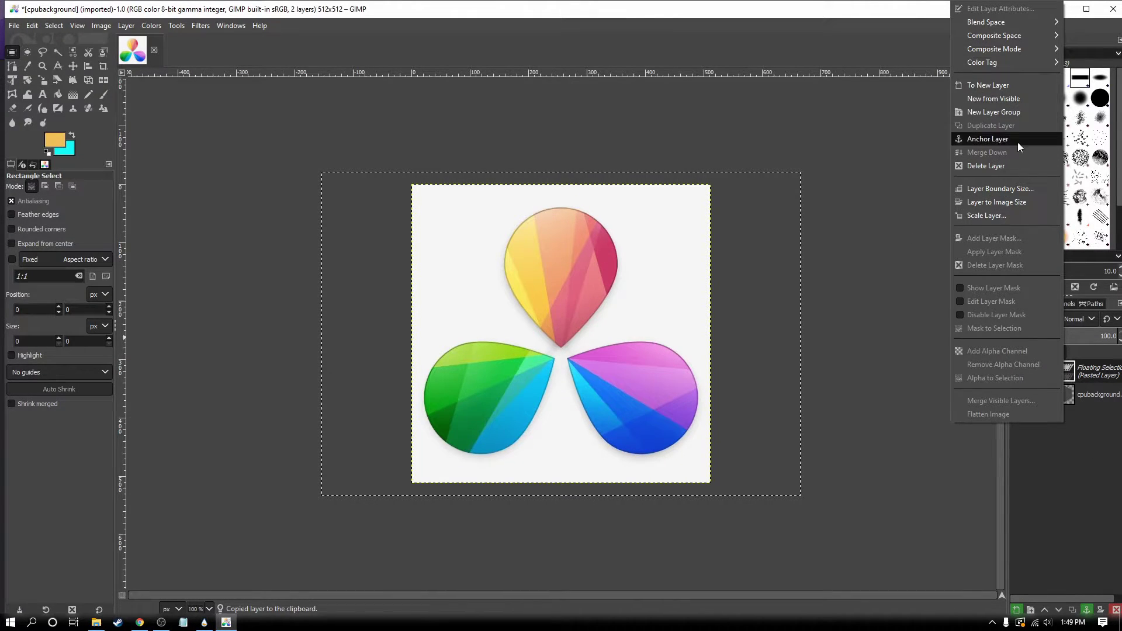
left_click(998, 84)
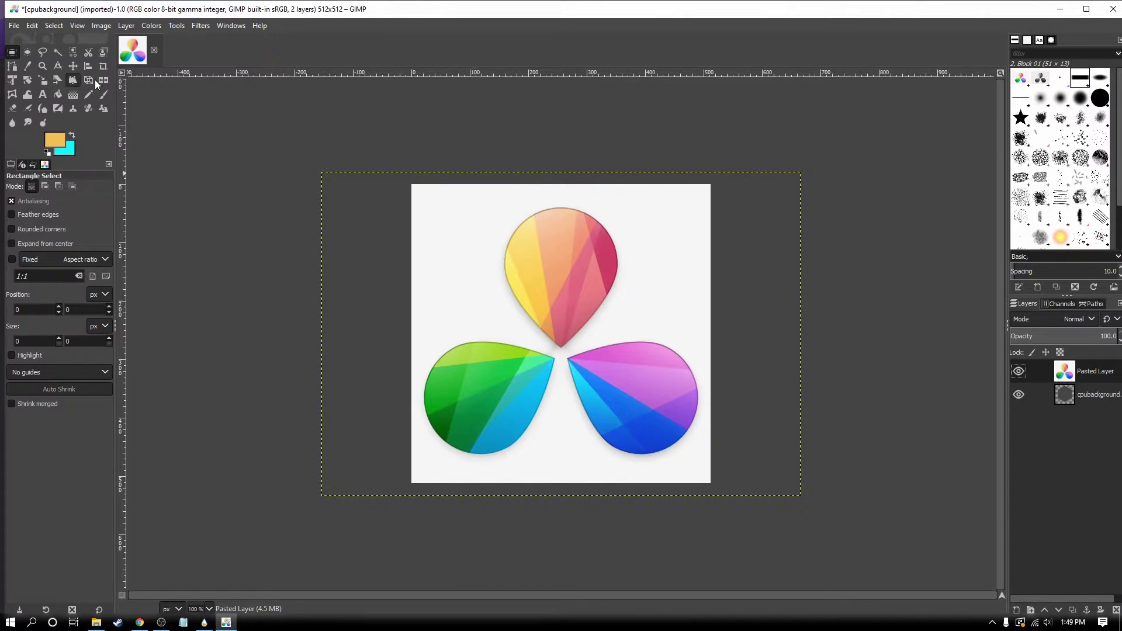
Scale the 820×555 logo layer down to fit over the hexagon.
right_click(1074, 377)
left_click(1005, 212)
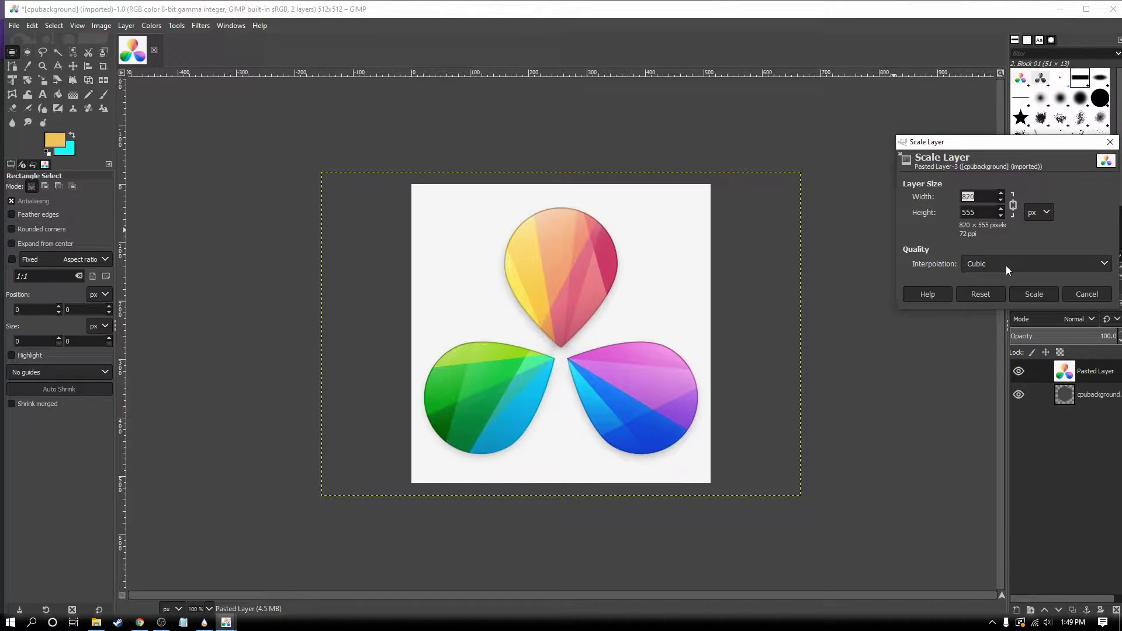
left_click(1028, 297)
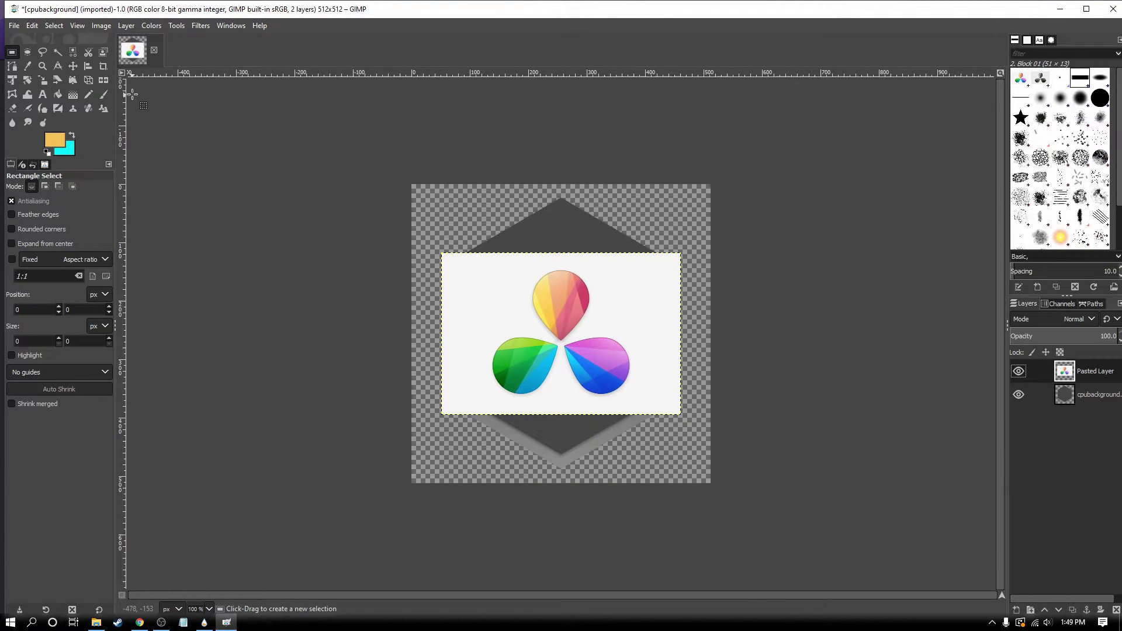
Fuzzy-select the logo's white backdrop and delete it to transparency.
left_click(56, 52)
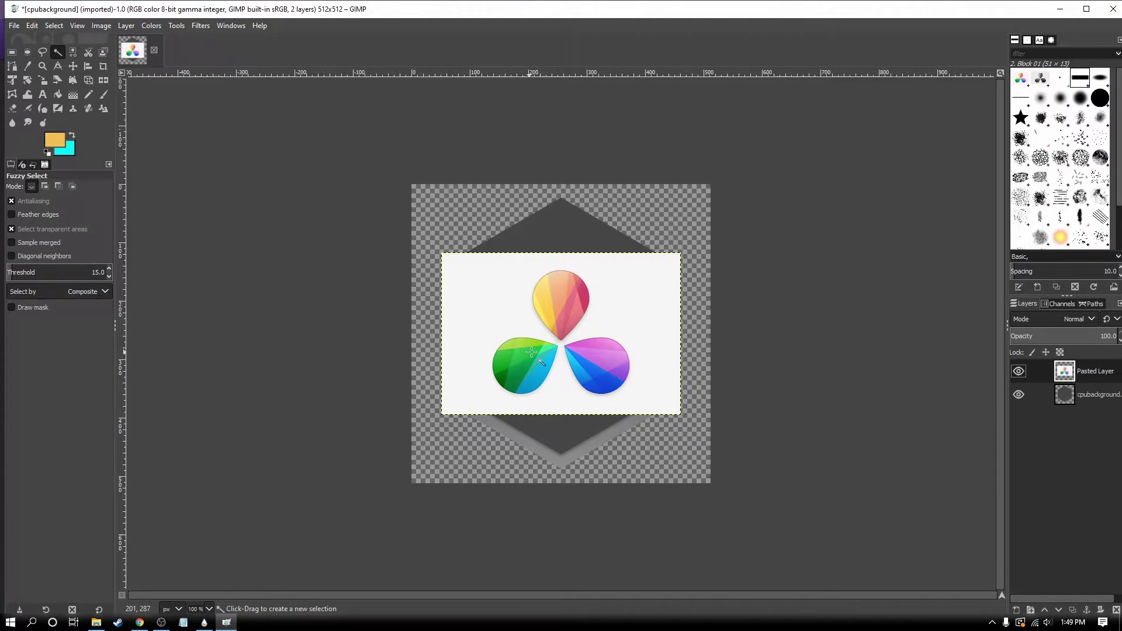
left_click(620, 312)
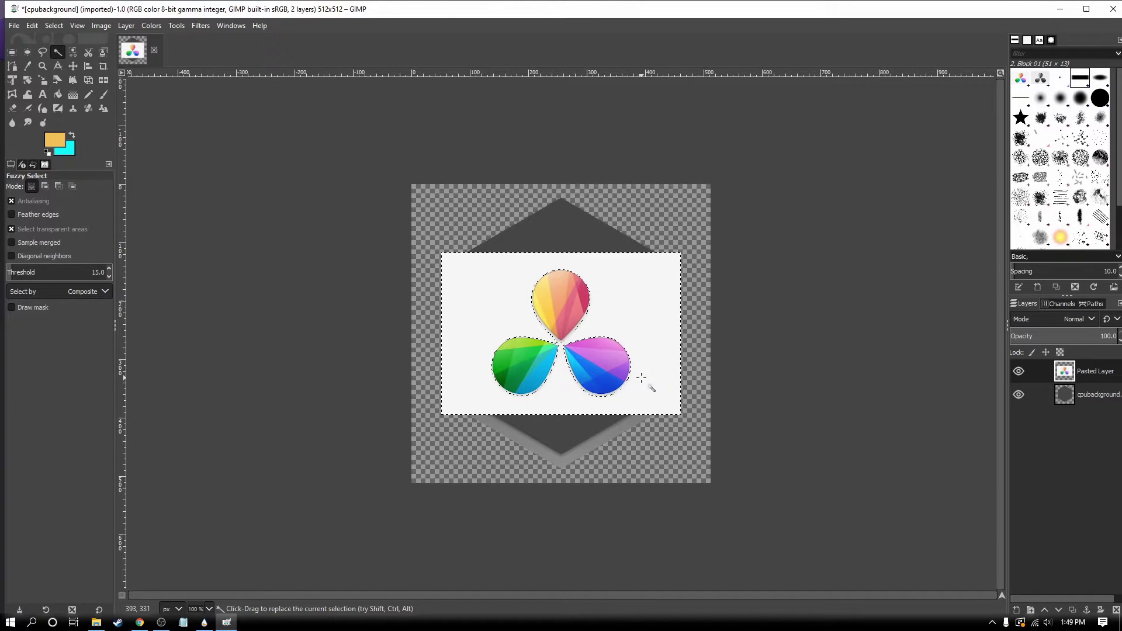
key("Delete")
Inspect the petal edges for leftover white fringe using Select by Color, zooming in.
key("ctrl")
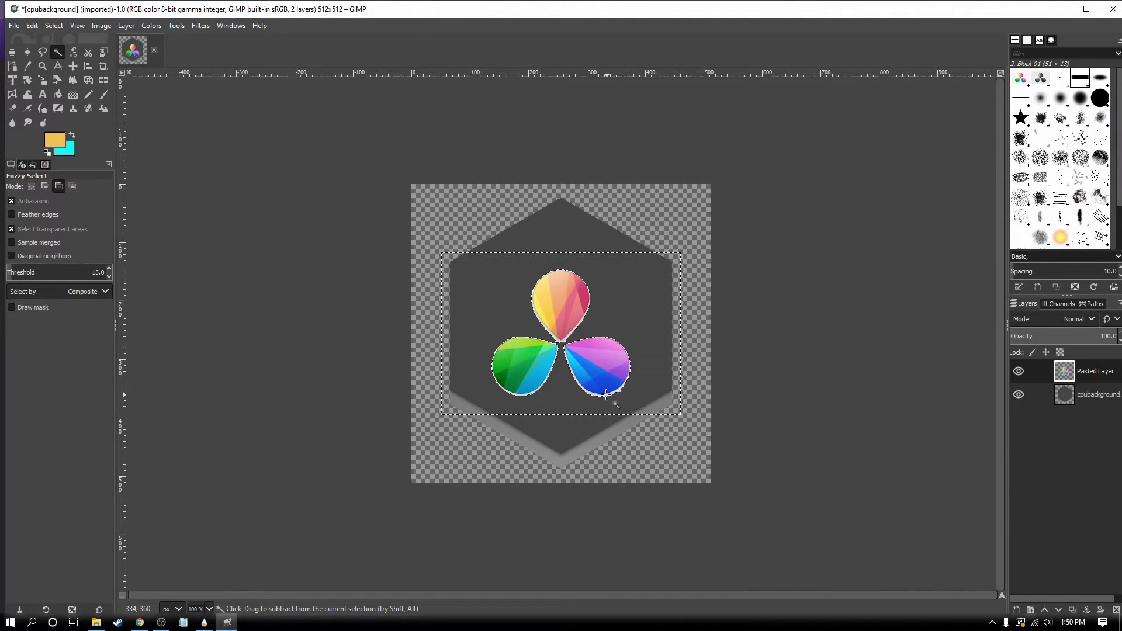
scroll(606, 393, "up", 4)
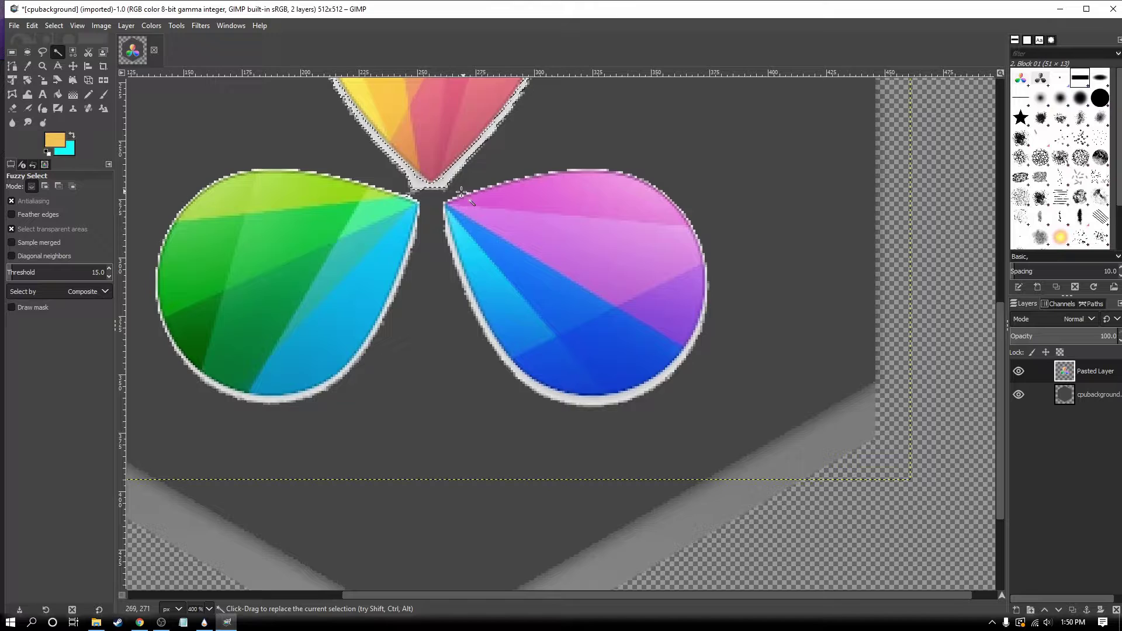
scroll(394, 271, "up", 3)
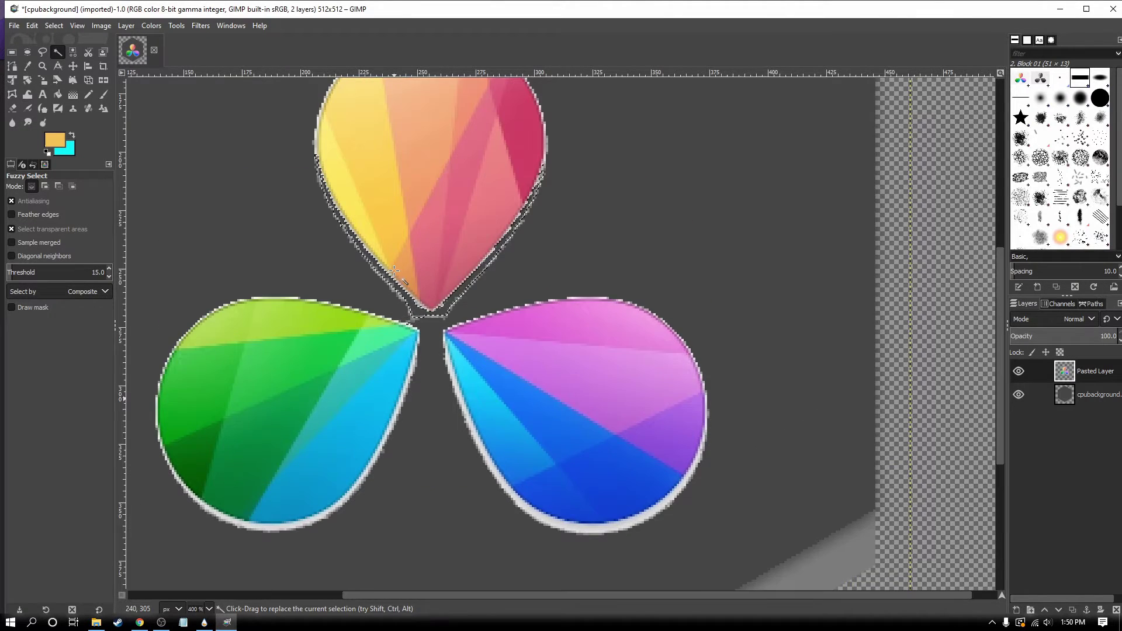
scroll(394, 270, "up", 3)
scroll(395, 270, "down", 3)
left_click(72, 50)
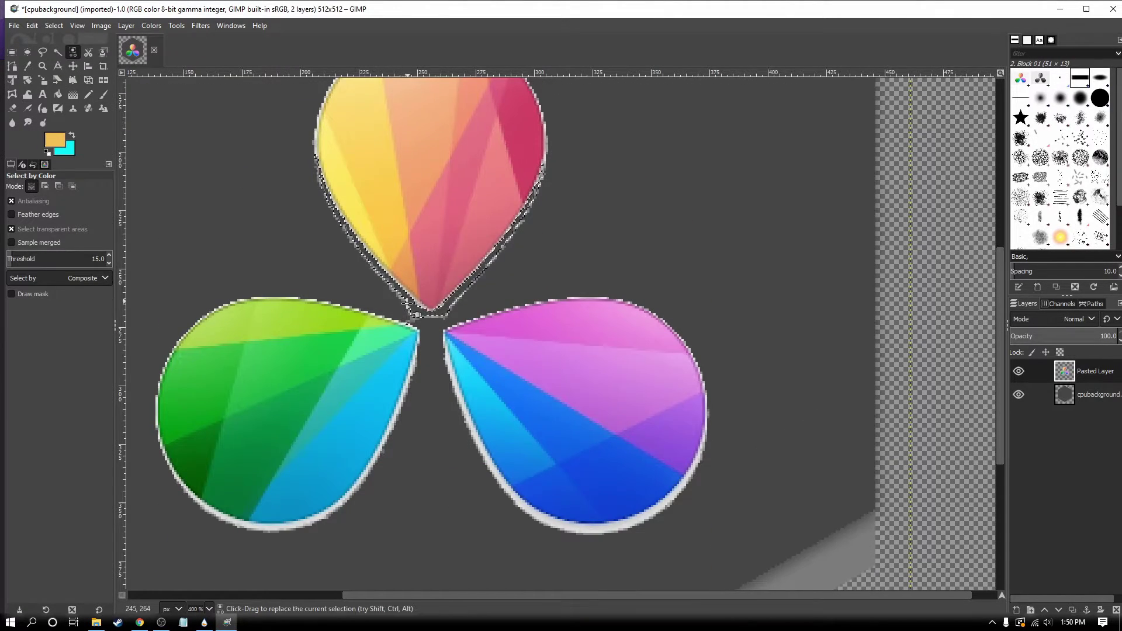
left_click(746, 426)
scroll(796, 483, "up", 1)
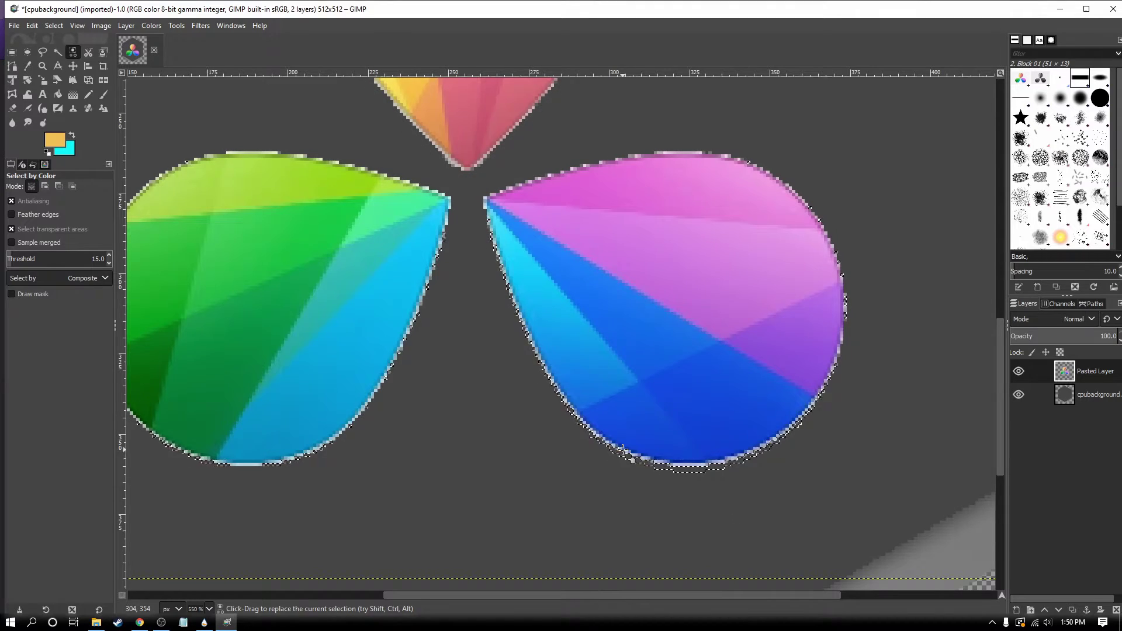
scroll(624, 415, "up", 10)
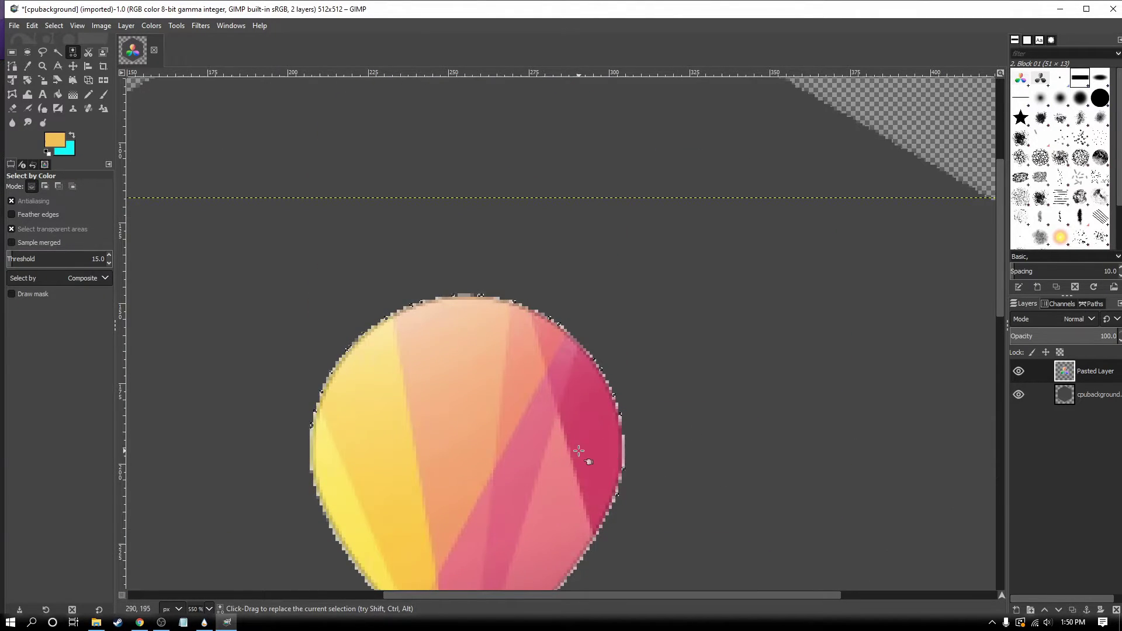
scroll(646, 518, "down", 4)
scroll(671, 403, "up", 3)
scroll(551, 403, "down", 3)
key("r")
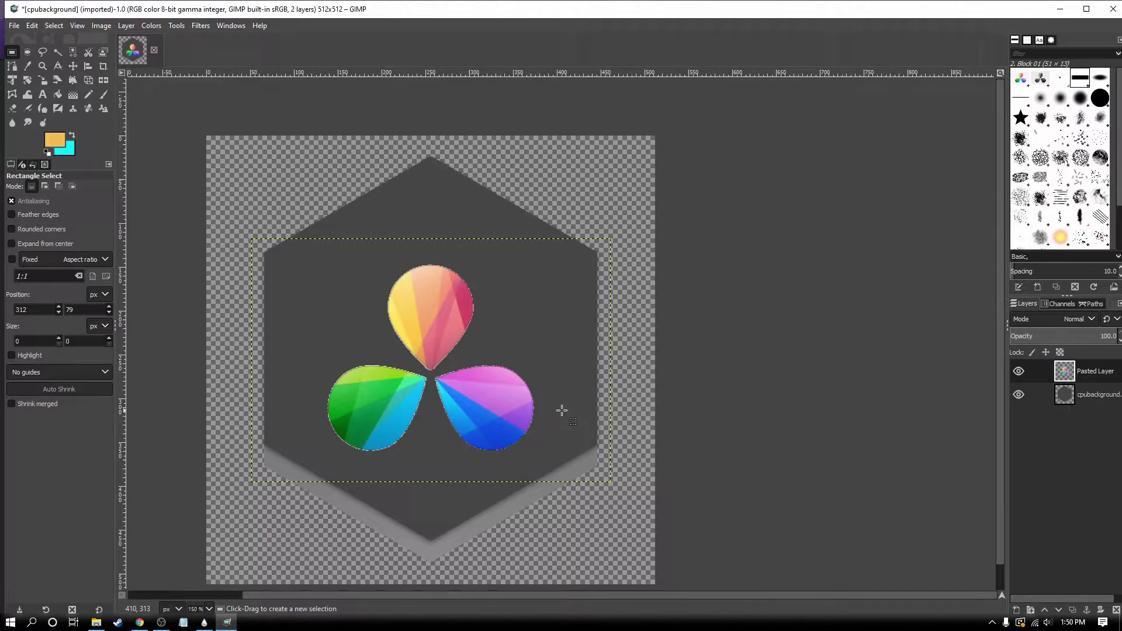
scroll(561, 411, "up", 5)
scroll(511, 431, "down", 6)
scroll(526, 351, "up", 4)
key("shift+o")
scroll(534, 147, "up", 2)
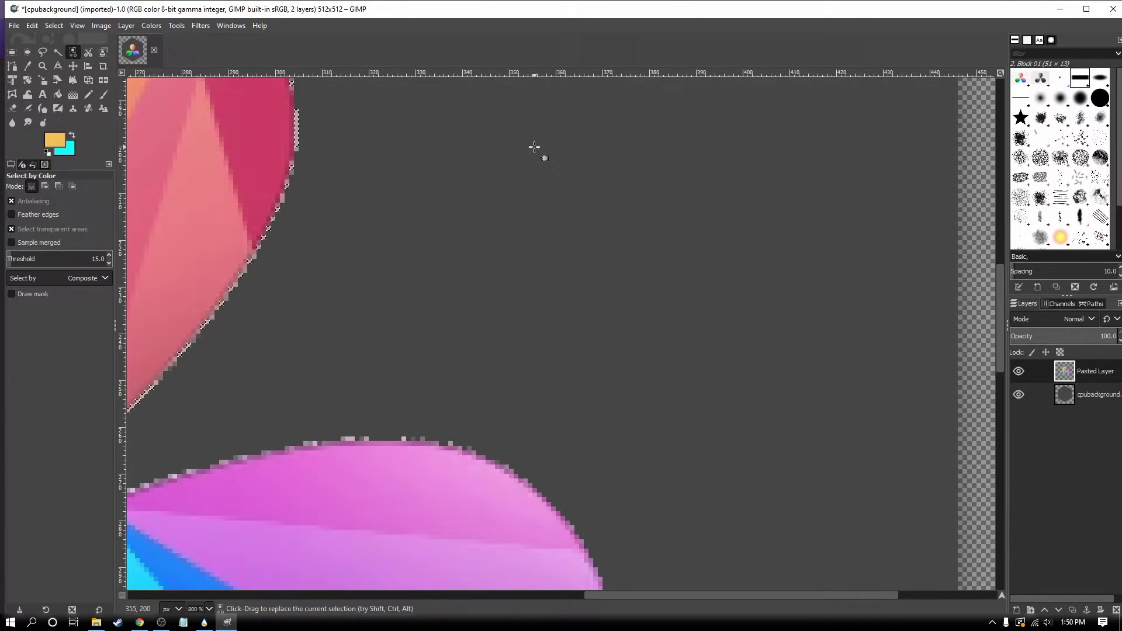
scroll(543, 238, "down", 4)
scroll(446, 328, "up", 4)
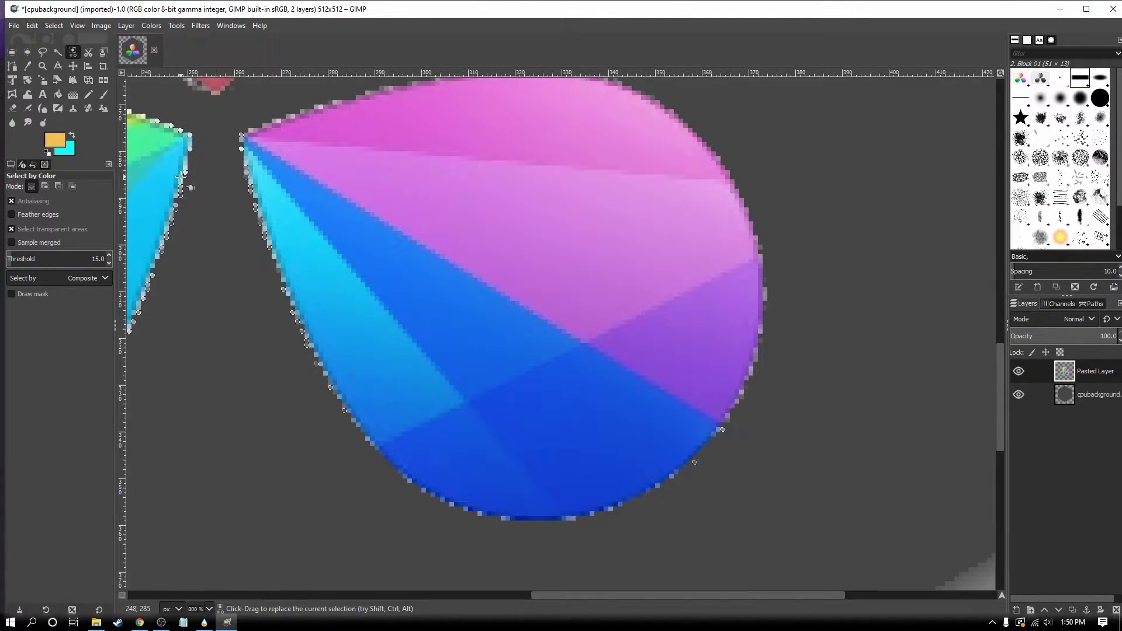
scroll(182, 174, "down", 4)
scroll(306, 176, "up", 4)
scroll(275, 175, "up", 1)
scroll(144, 150, "down", 2)
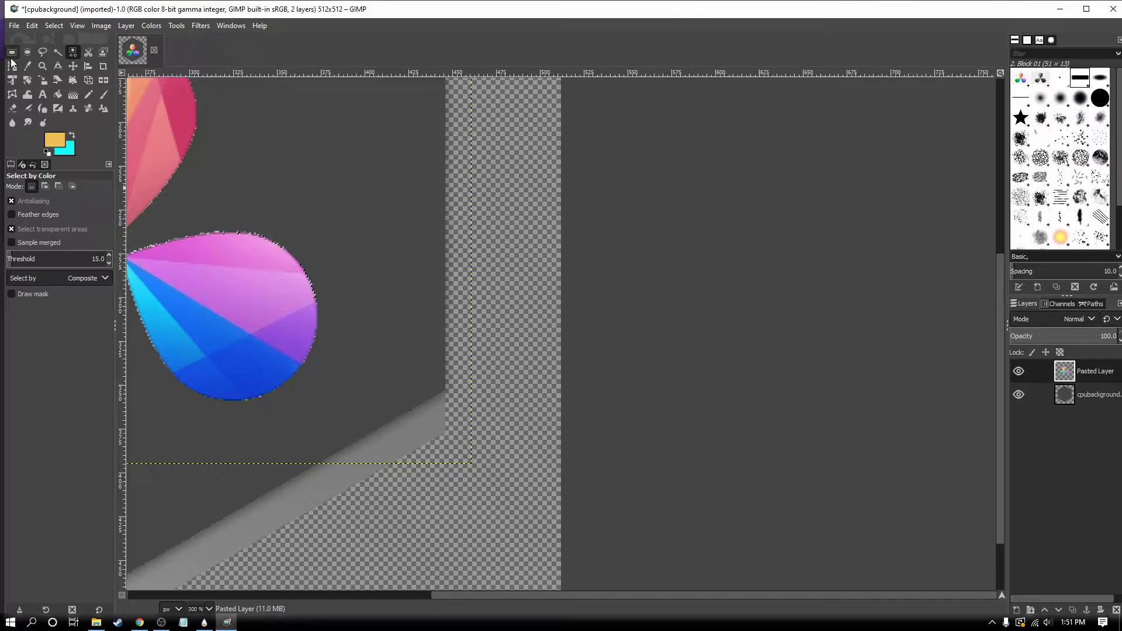
scroll(526, 327, "left", 5)
scroll(439, 327, "up", 2)
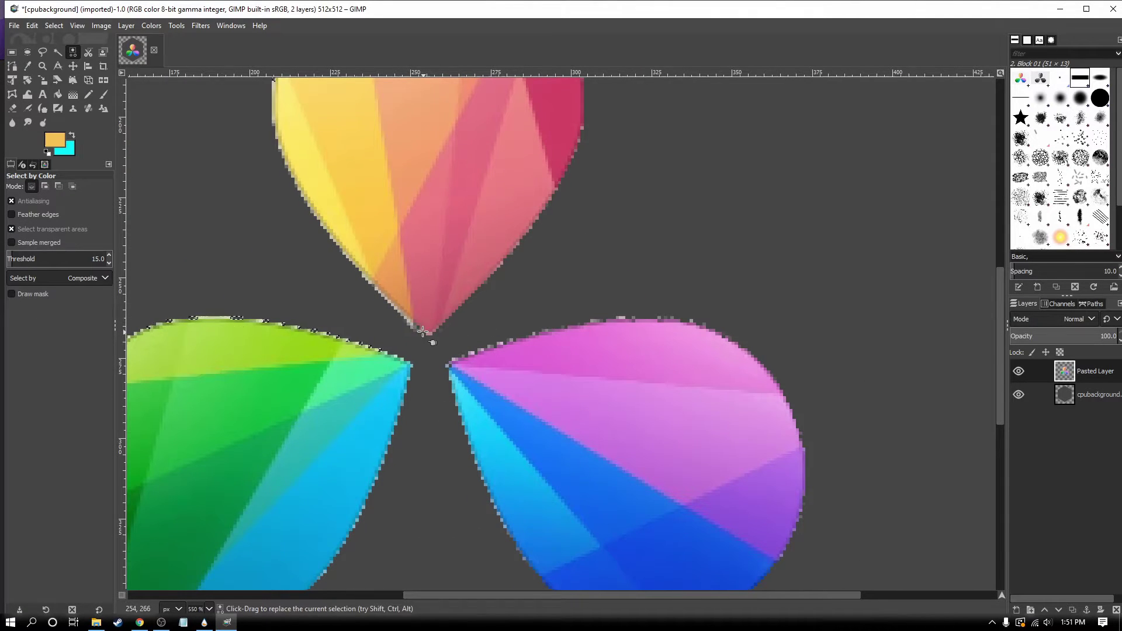
Move the logo layer slightly higher inside the hexagon.
scroll(473, 367, "down", 5)
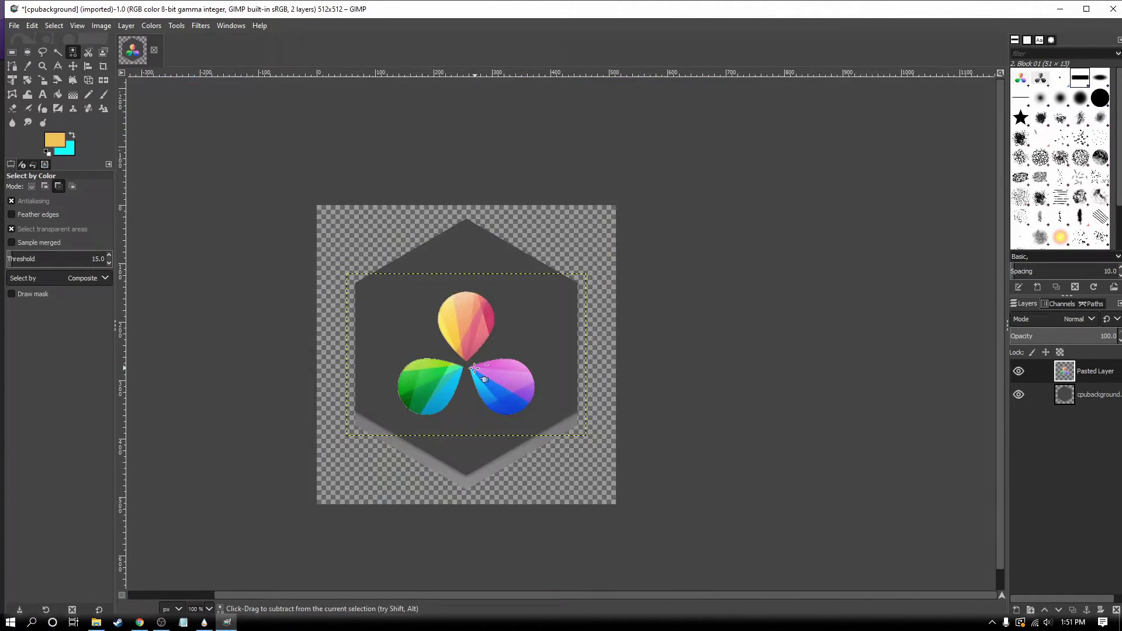
scroll(473, 367, "up", 1)
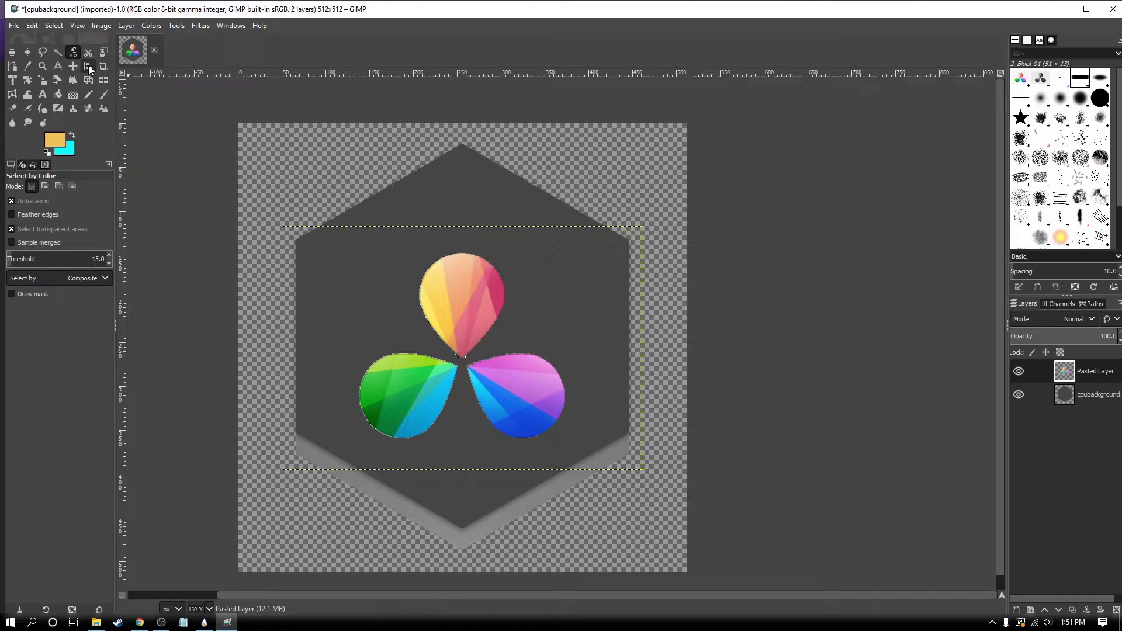
left_click(73, 66)
left_click_drag(494, 373, 483, 345)
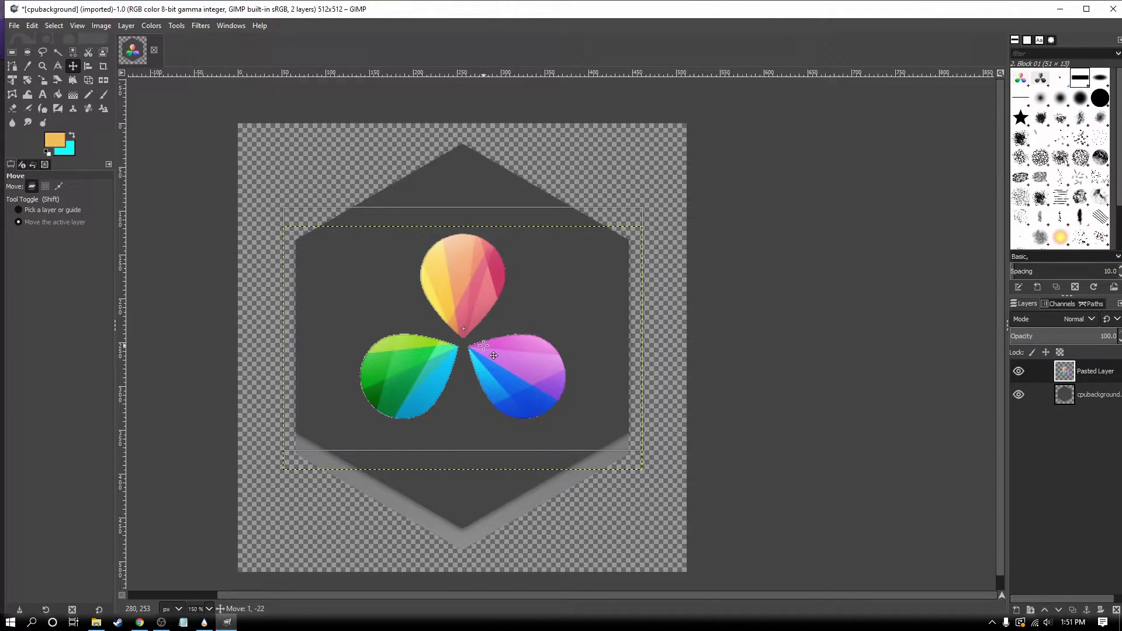
left_click_drag(483, 346, 482, 345)
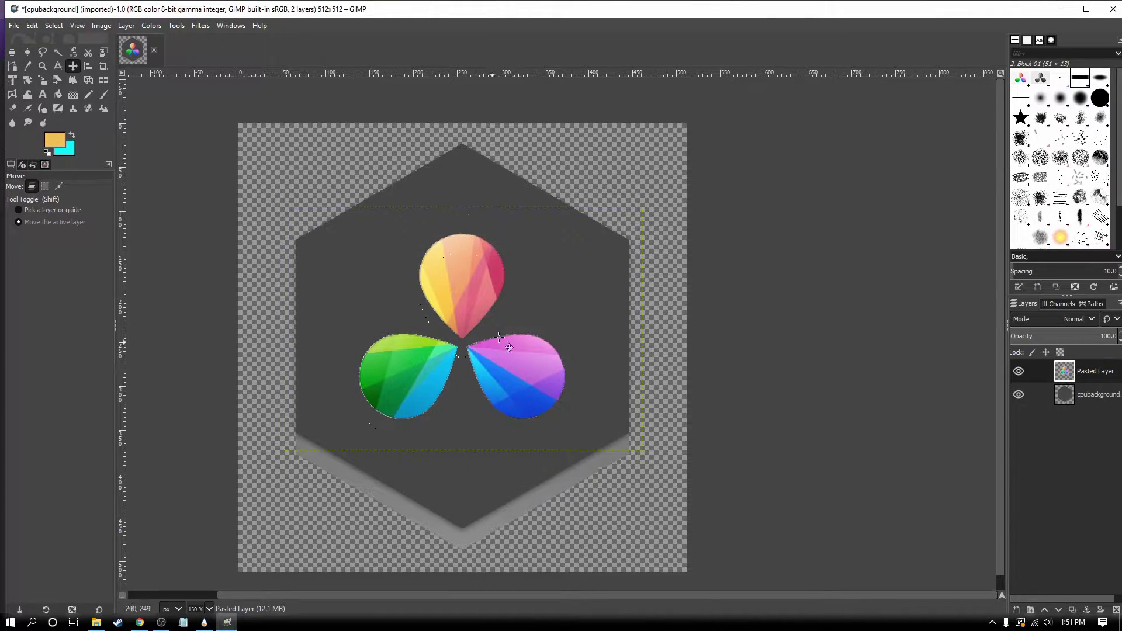
Fuzzy-select the grey hexagon on the cpubackground layer.
left_click(58, 52)
left_click(1070, 402)
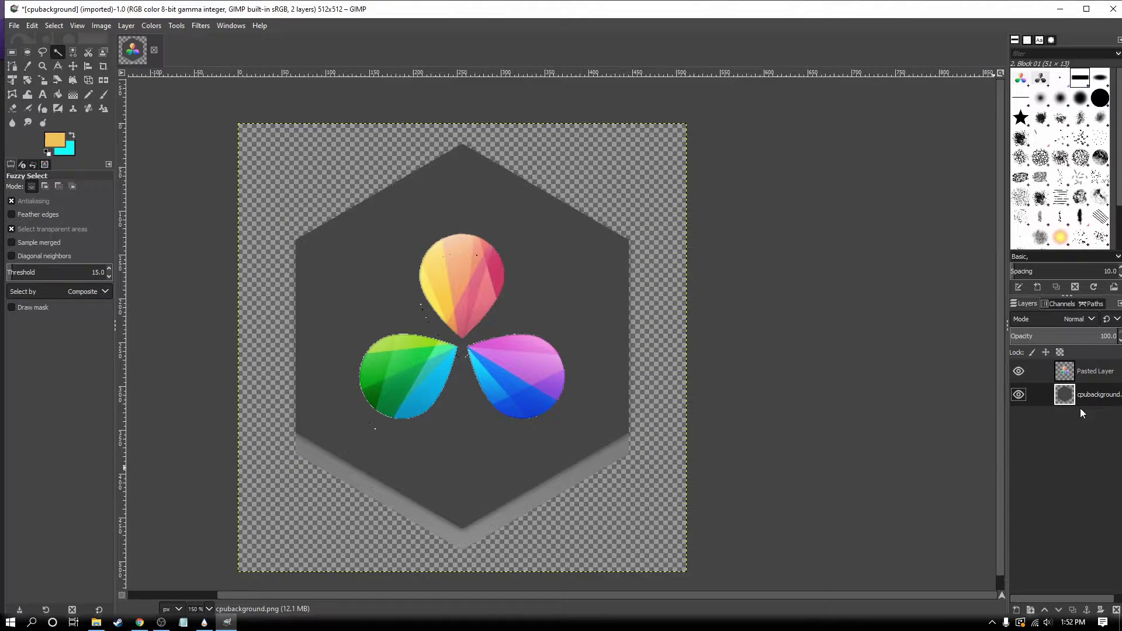
left_click(578, 290)
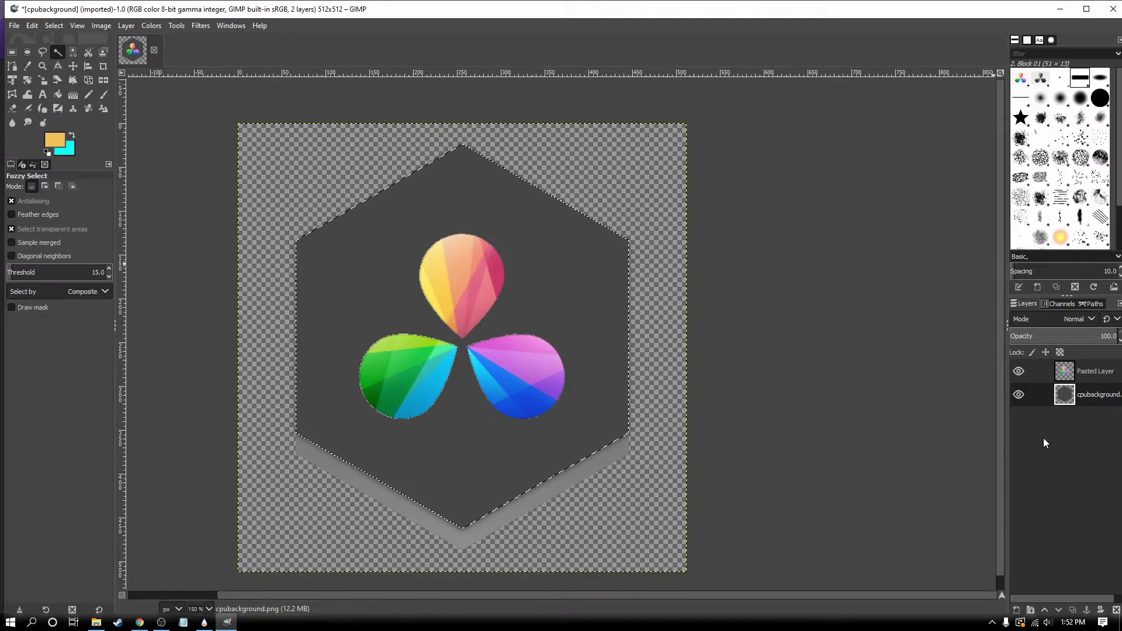
Fill the selected hexagon with a purple foreground colour.
left_click(58, 96)
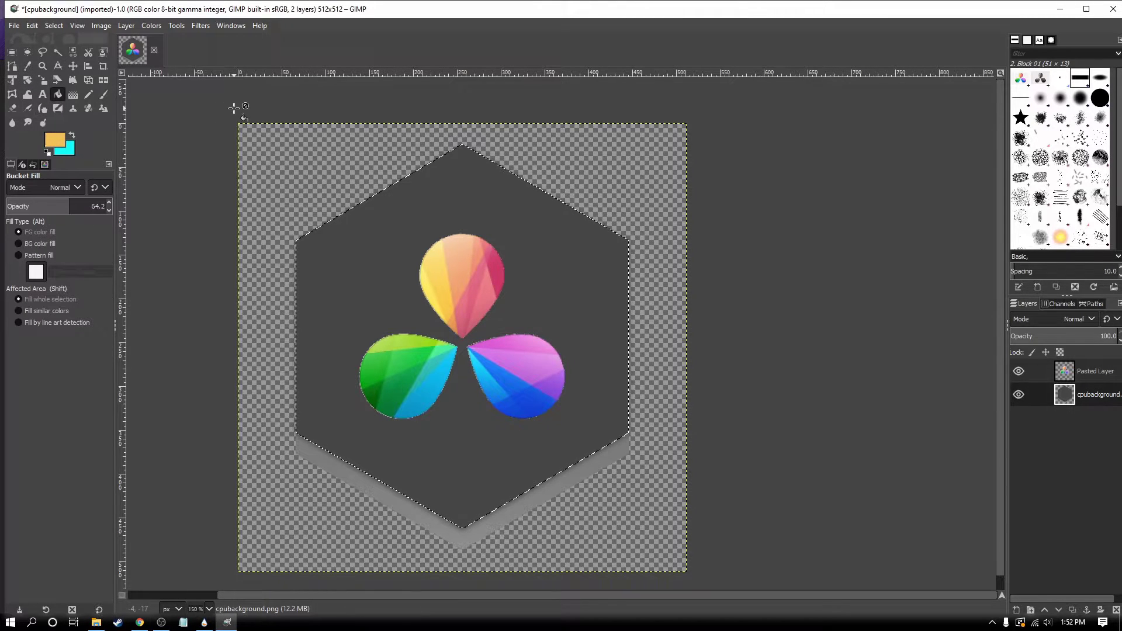
left_click(52, 146)
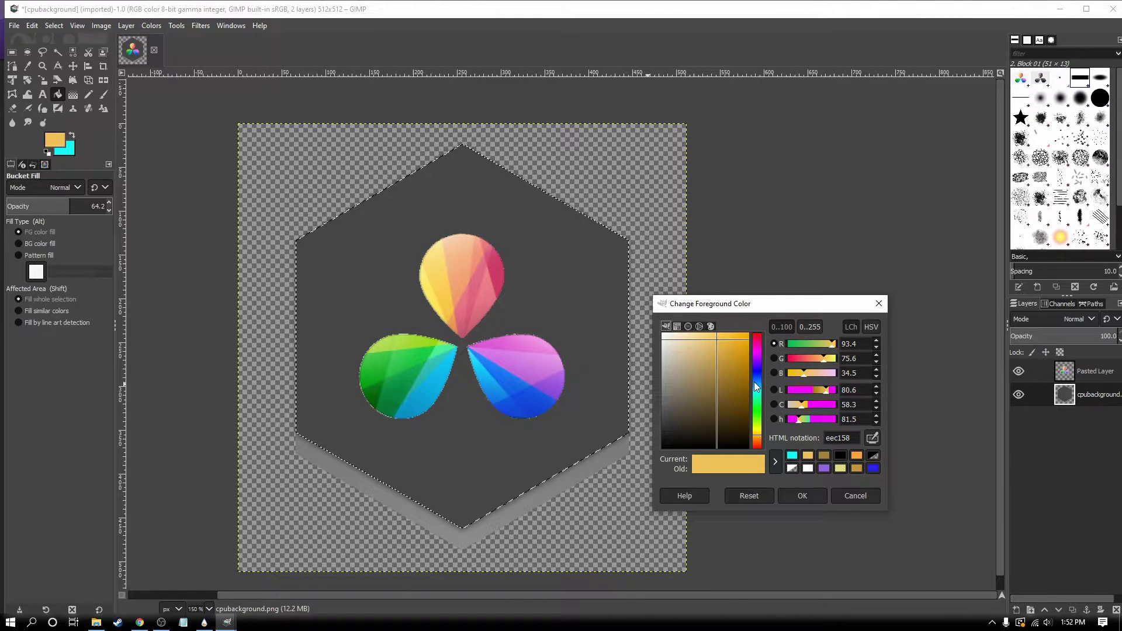
left_click_drag(754, 381, 755, 366)
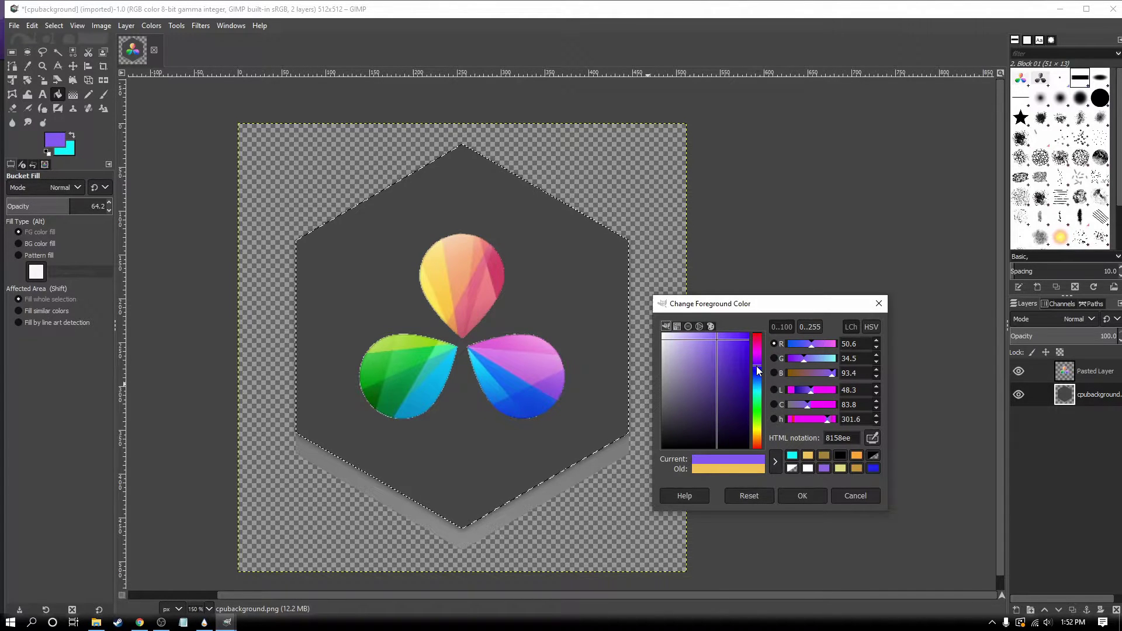
left_click(801, 495)
scroll(676, 362, "up", 1)
left_click(693, 401)
scroll(562, 337, "down", 3, "ctrl")
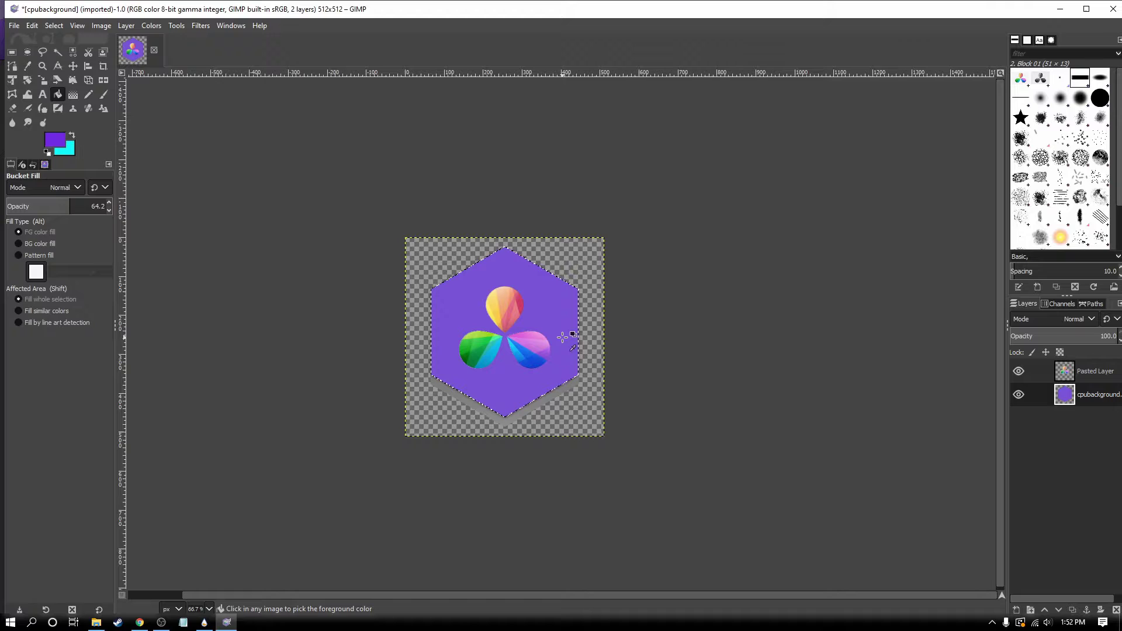
scroll(623, 408, "up", 2, "ctrl")
scroll(503, 386, "up", 3)
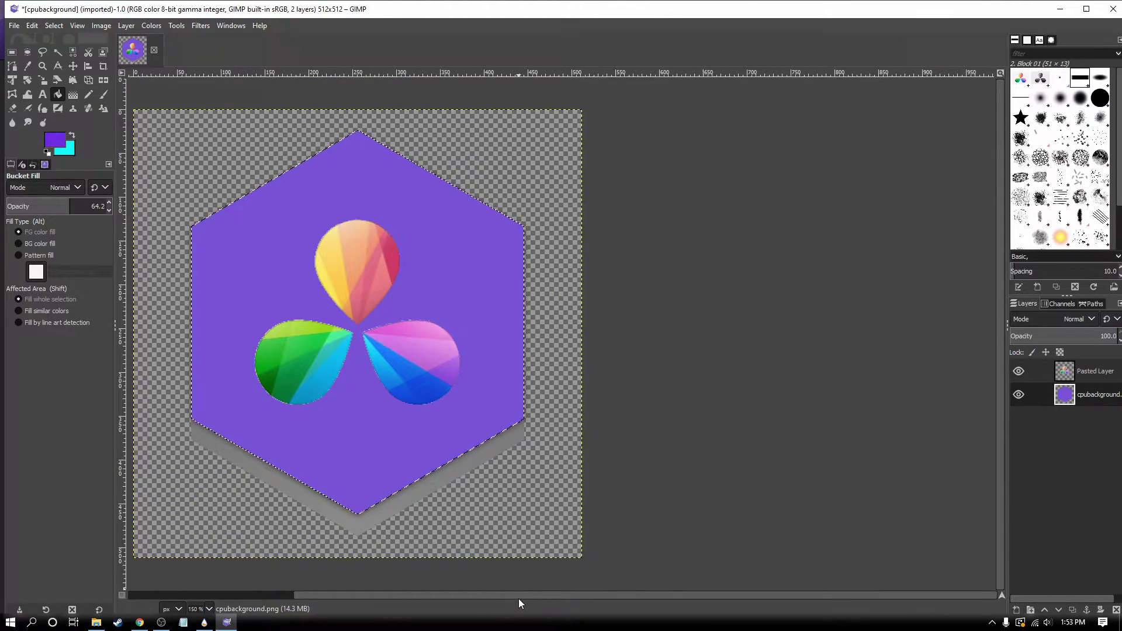
left_click_drag(518, 597, 434, 600)
Drop the selection around the hexagon and zoom in to check the result.
left_click(27, 52)
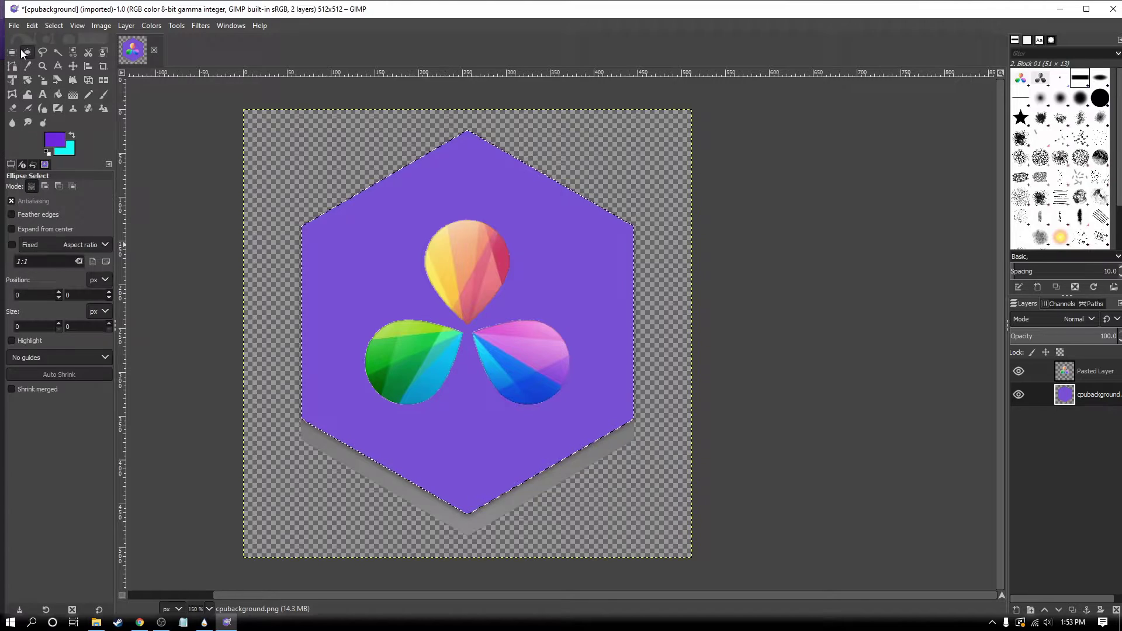
left_click(12, 52)
left_click(695, 282)
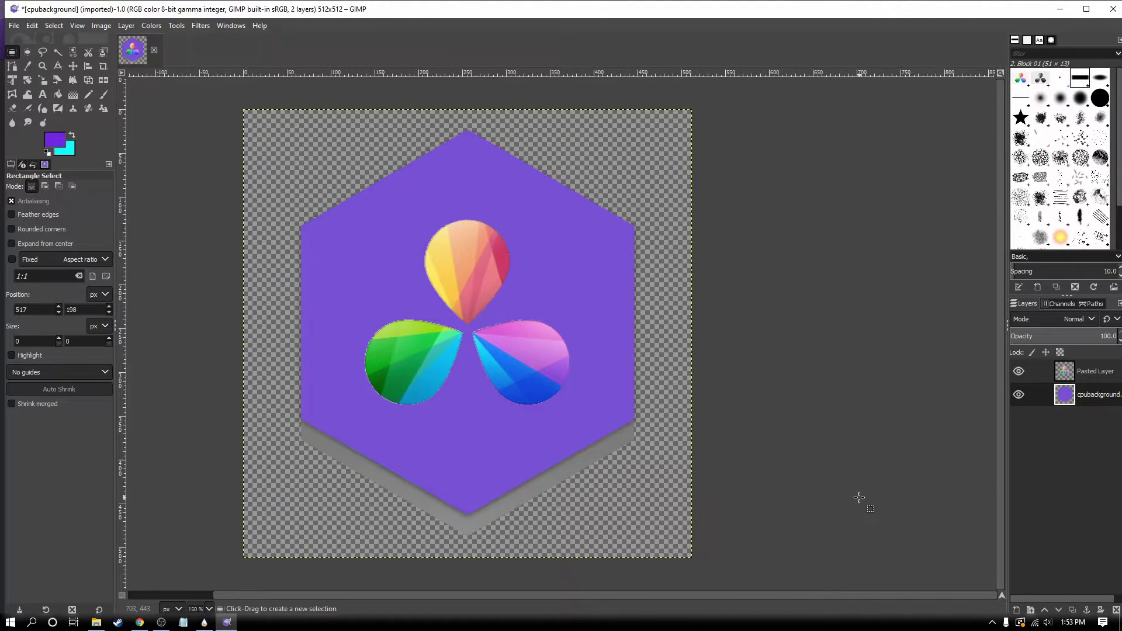
scroll(677, 491, "up", 2)
scroll(678, 490, "down", 1)
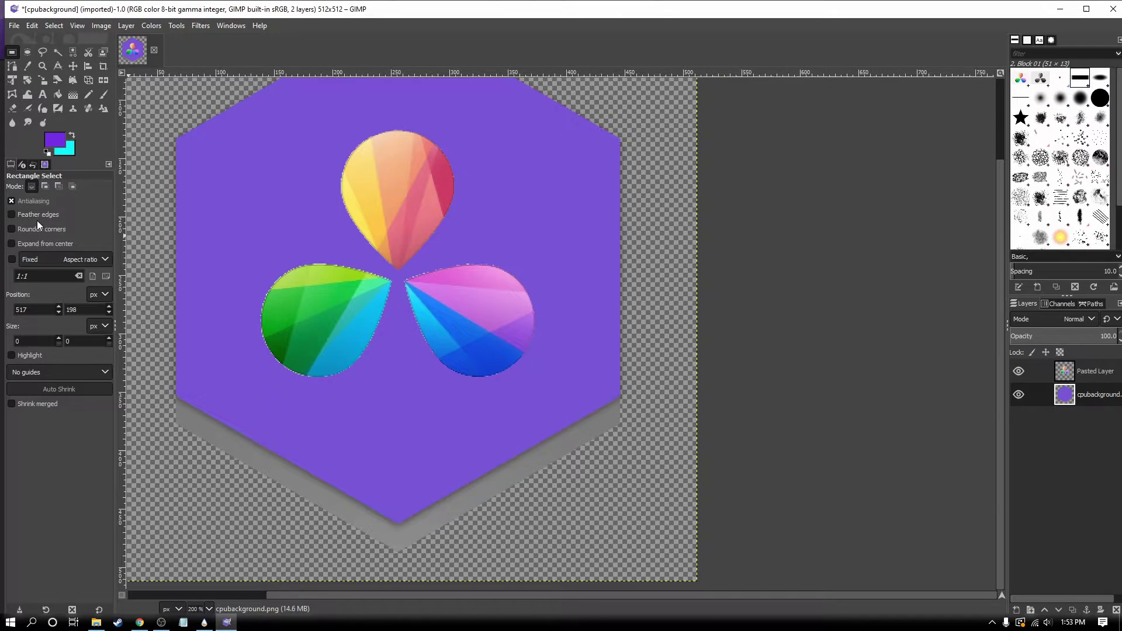
scroll(269, 233, "up", 3)
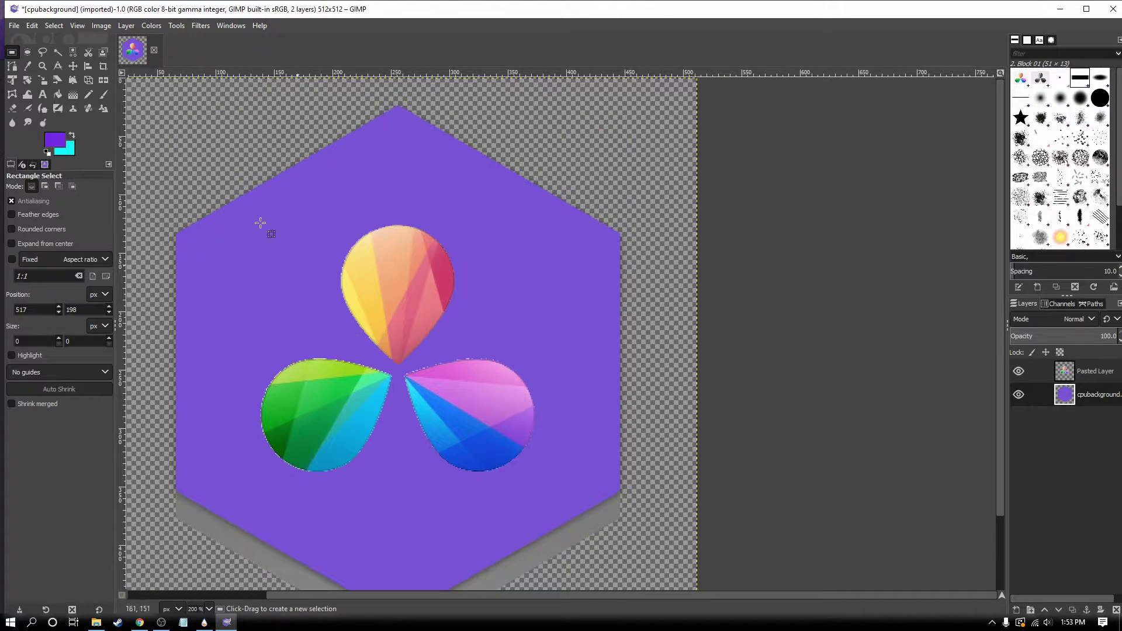
Export the purple hexagon icon as resolve.png with the default PNG options.
left_click(14, 25)
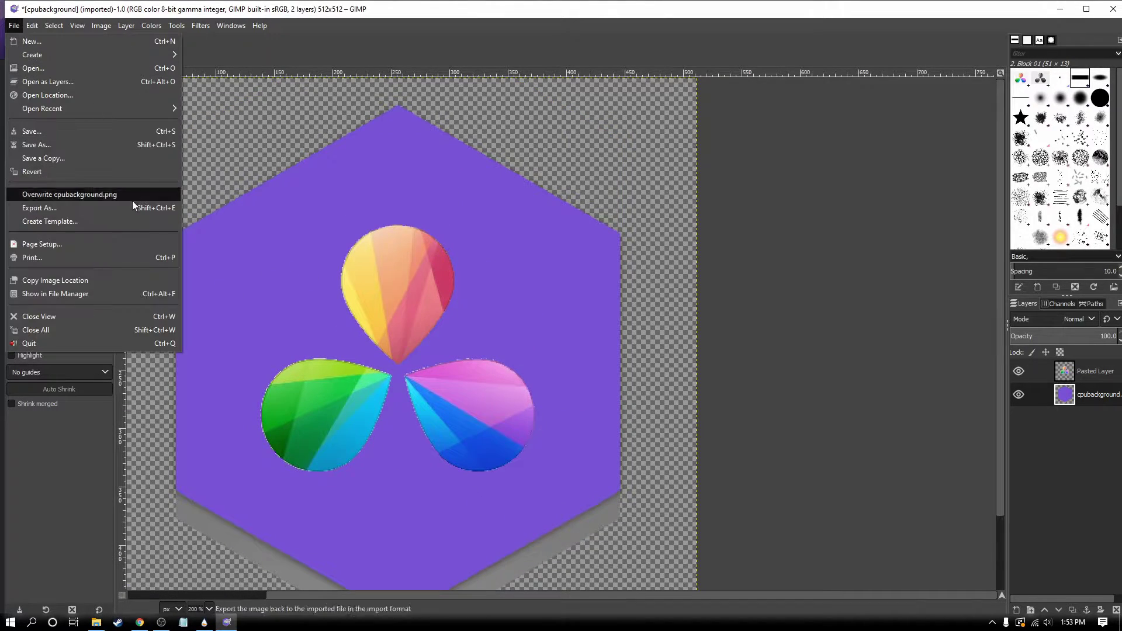
left_click(58, 208)
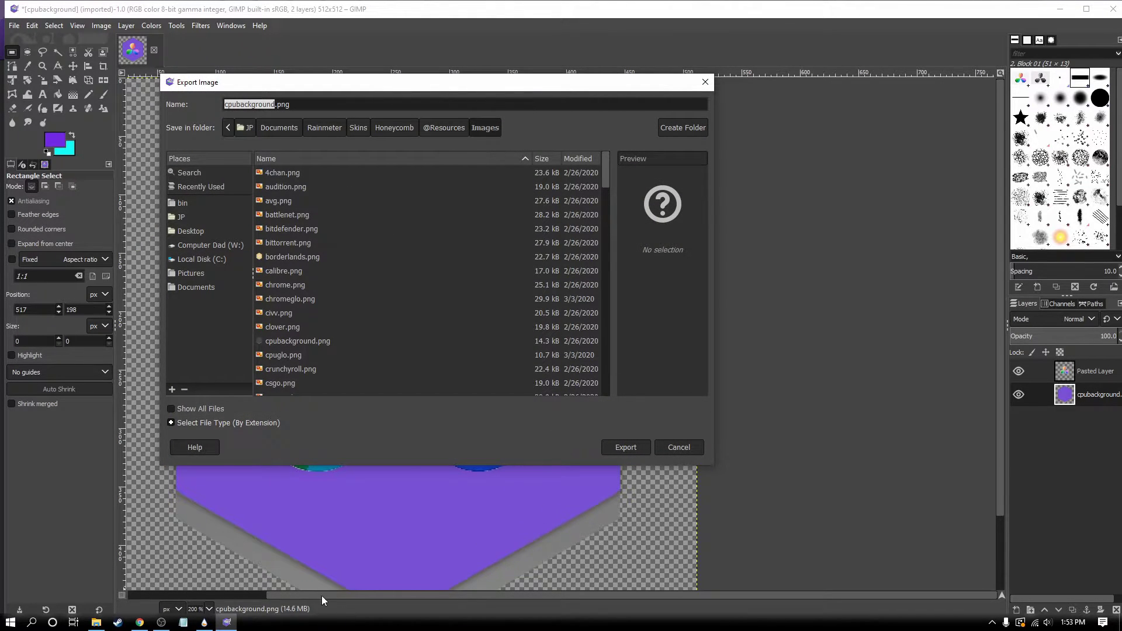
left_click(96, 623)
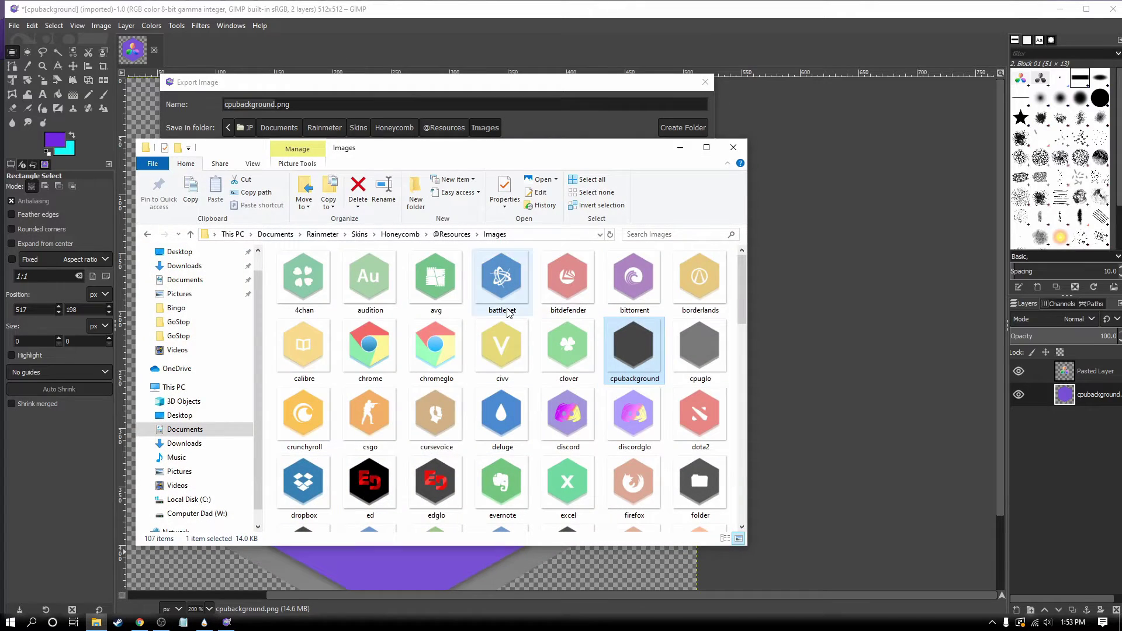
left_click(672, 142)
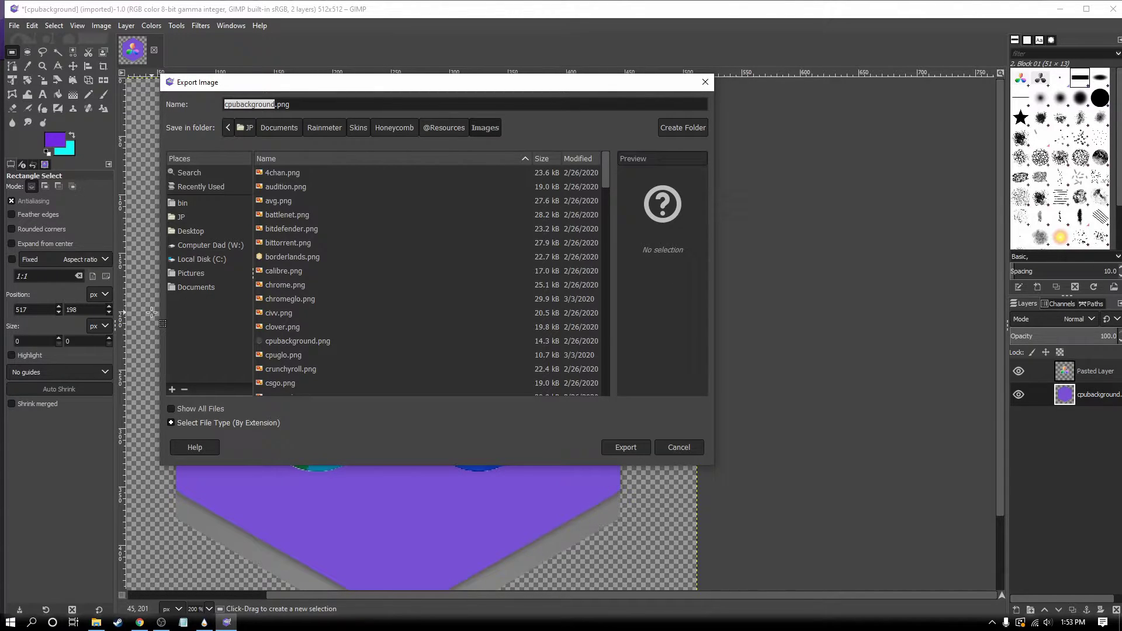
type("resolve")
left_click(633, 450)
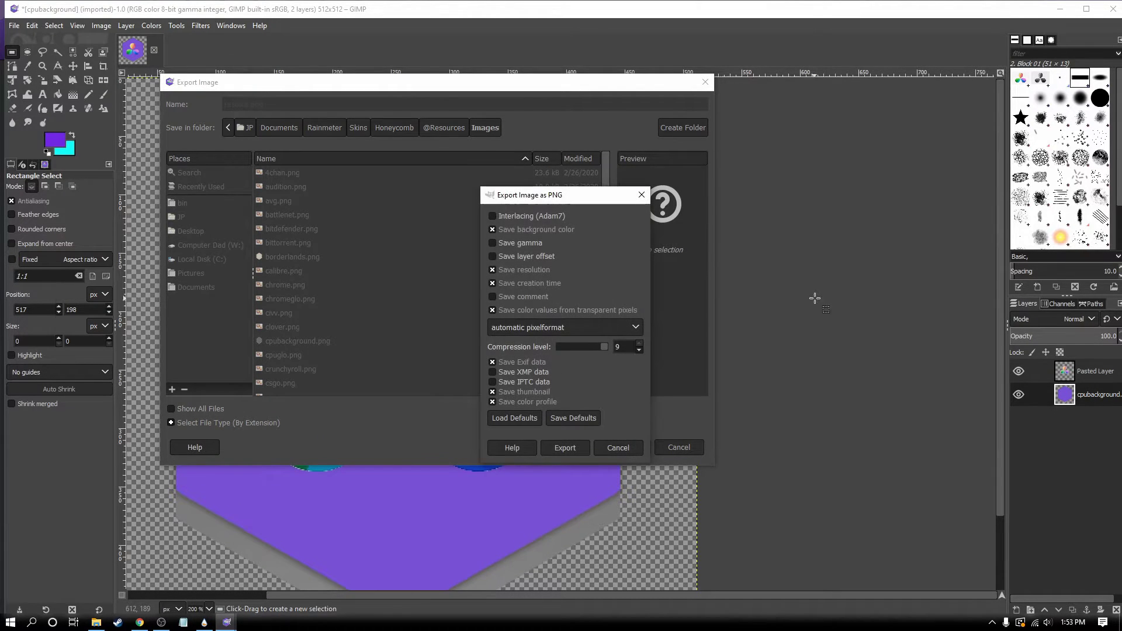
left_click(584, 445)
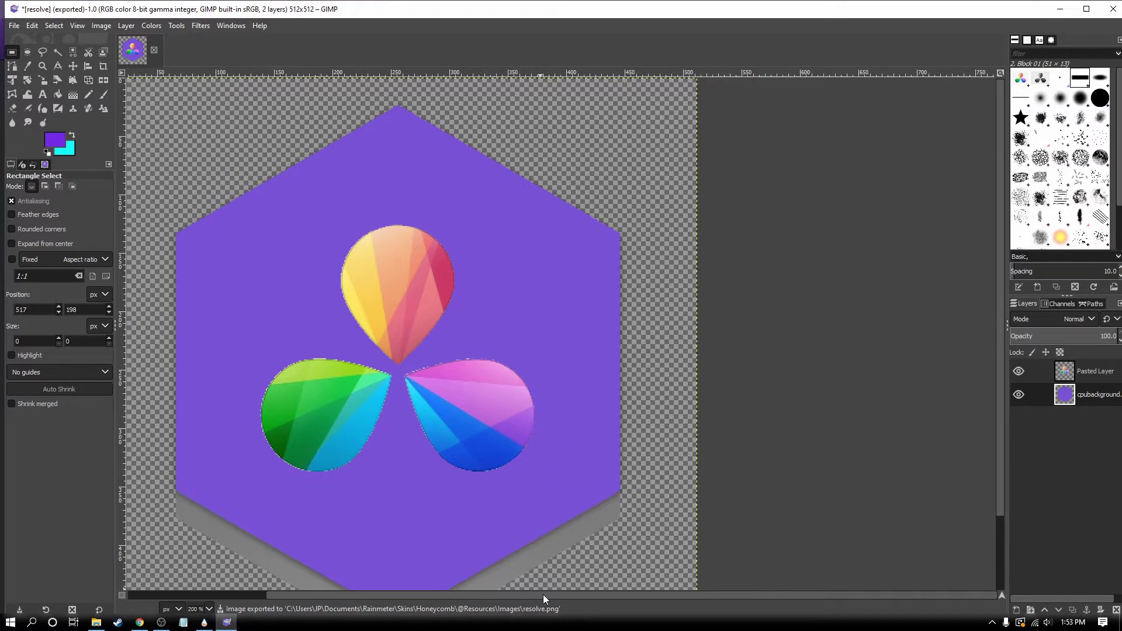
Confirm resolve appears among the Images folder icons, then return to the image in GIMP.
left_click_drag(542, 594, 496, 601)
scroll(463, 381, "down", 3)
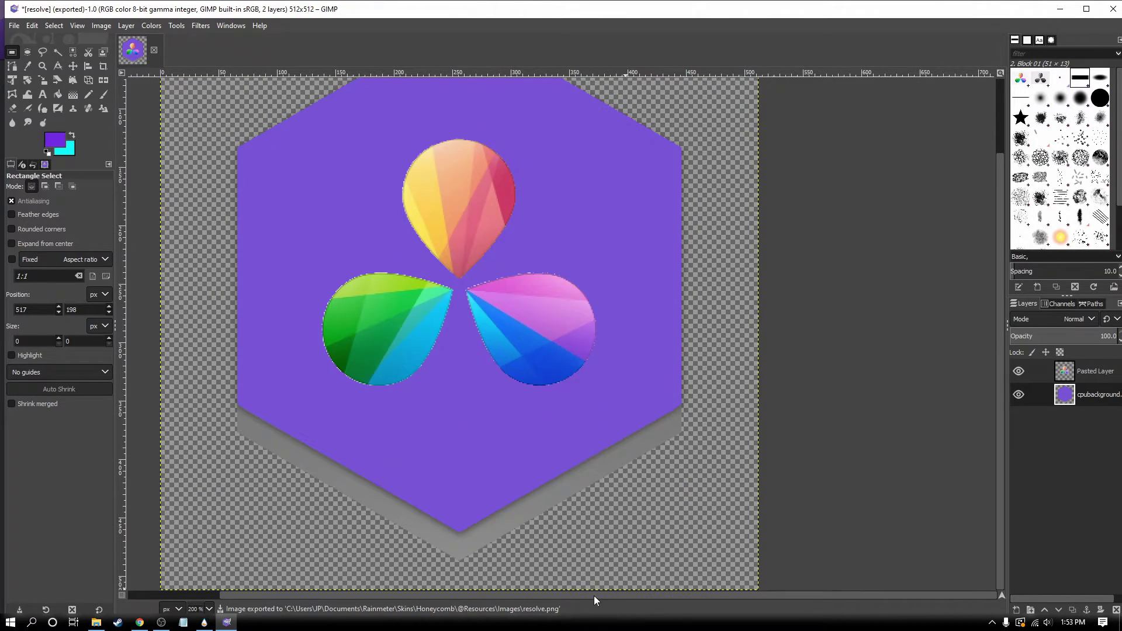
scroll(593, 594, "left", 1)
left_click(96, 623)
scroll(395, 437, "down", 10)
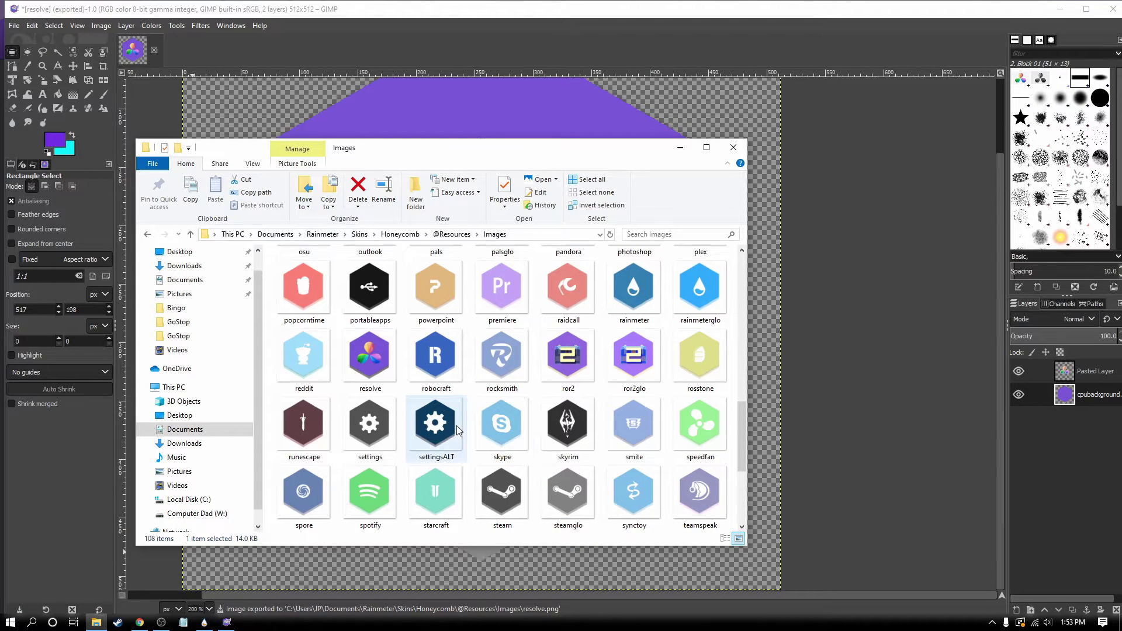
left_click(680, 148)
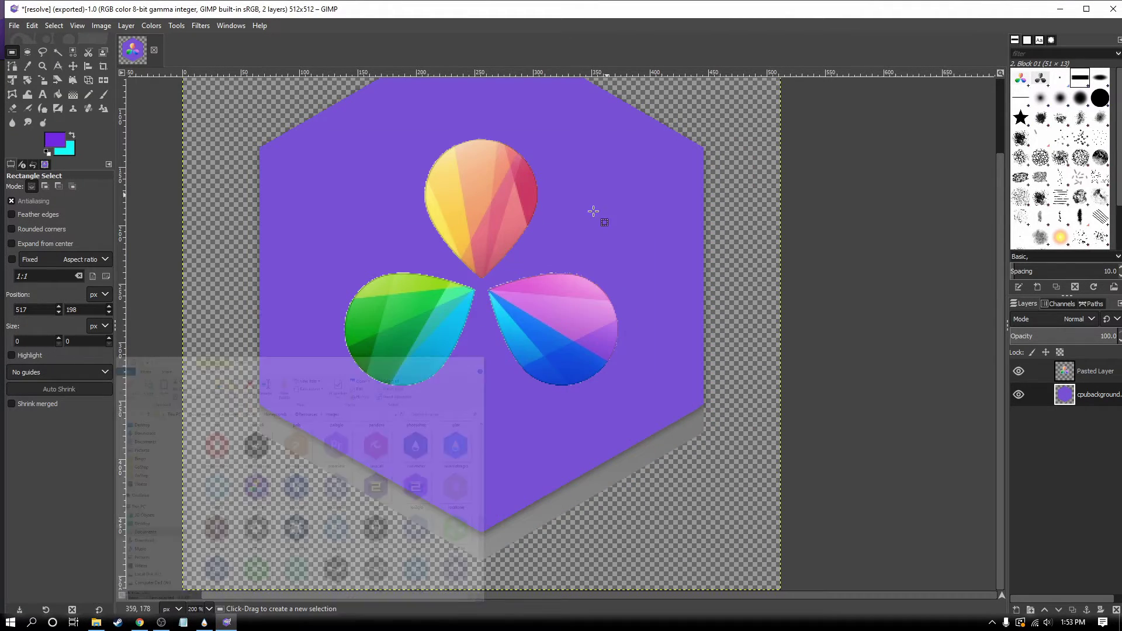
scroll(566, 346, "down", 1)
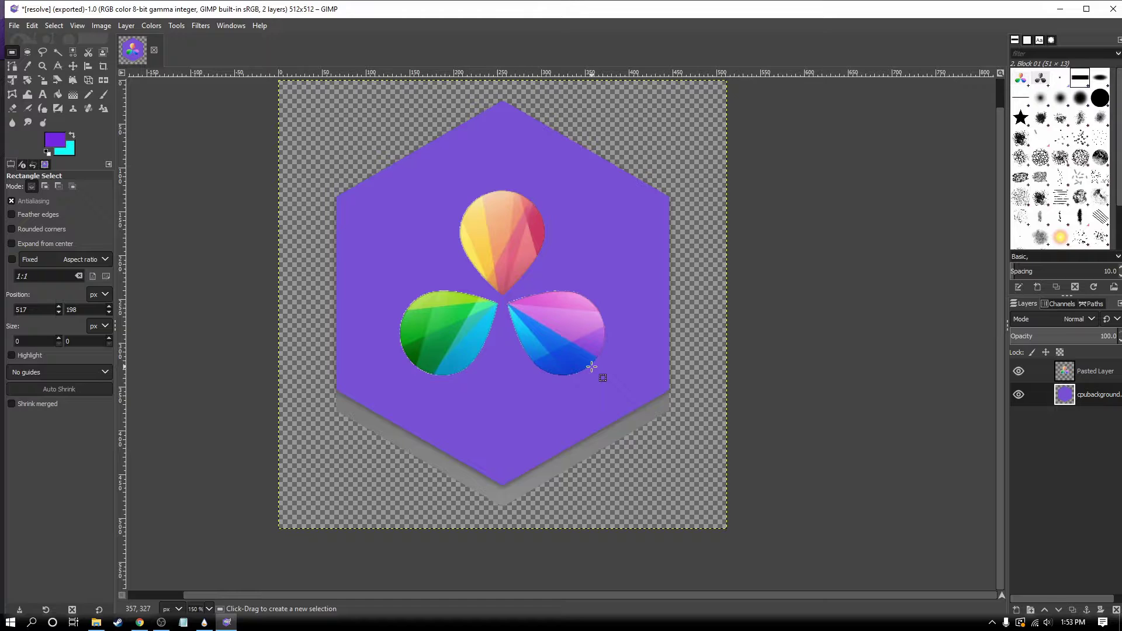
left_click(58, 53)
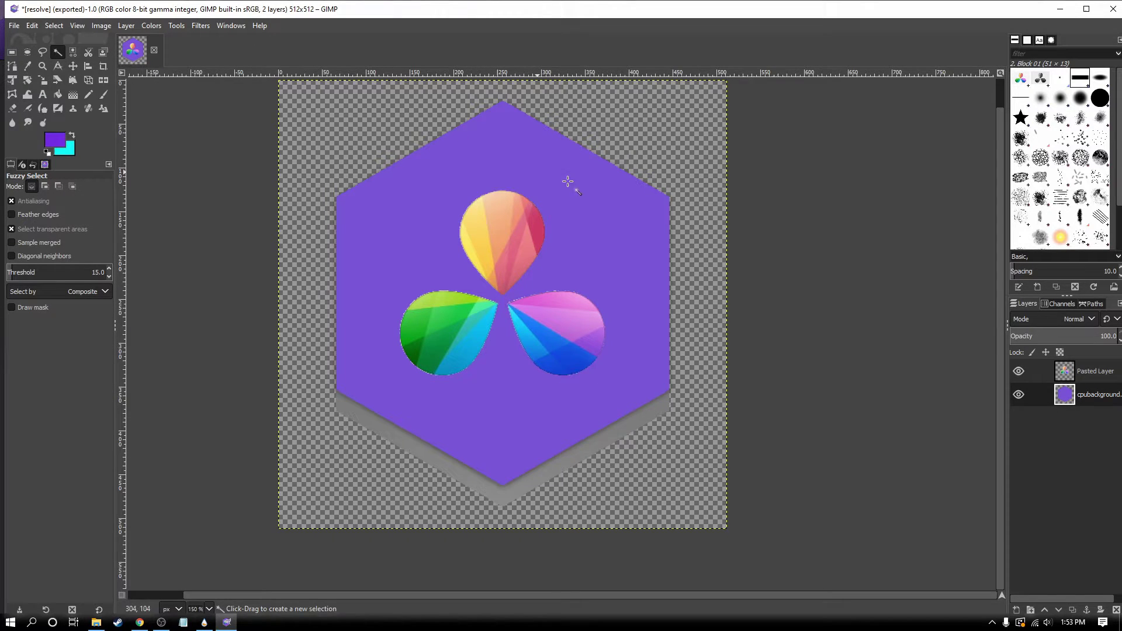
Brighten the purple cpubackground hexagon with Hue-Saturation: lightness about 55, saturation 100.
left_click(1063, 379)
left_click(1061, 390)
left_click(125, 26)
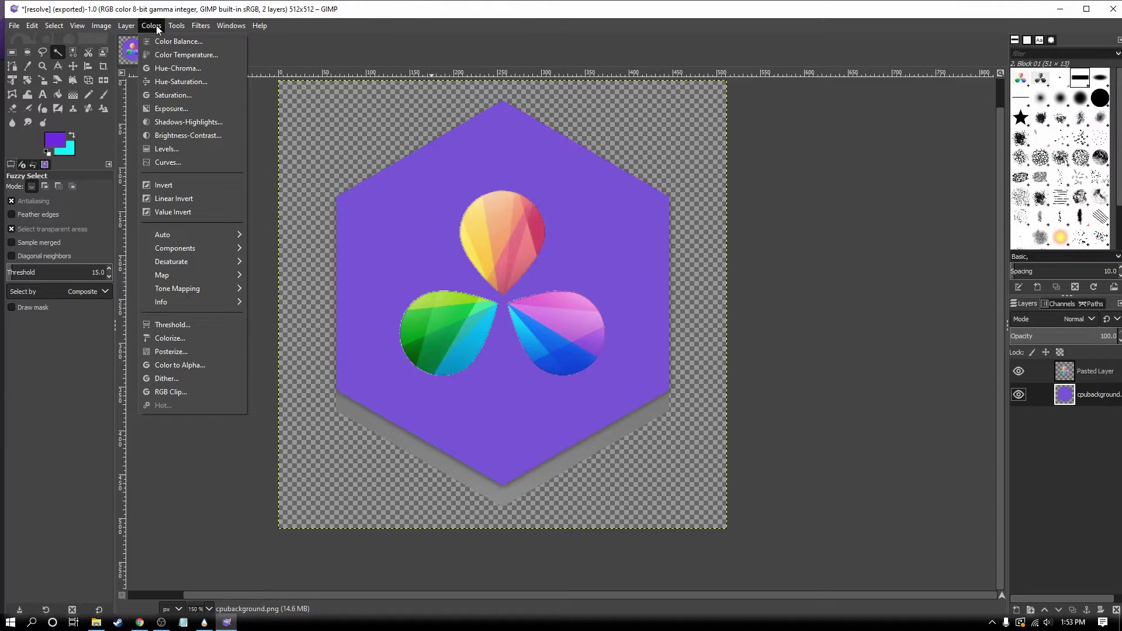
left_click(170, 82)
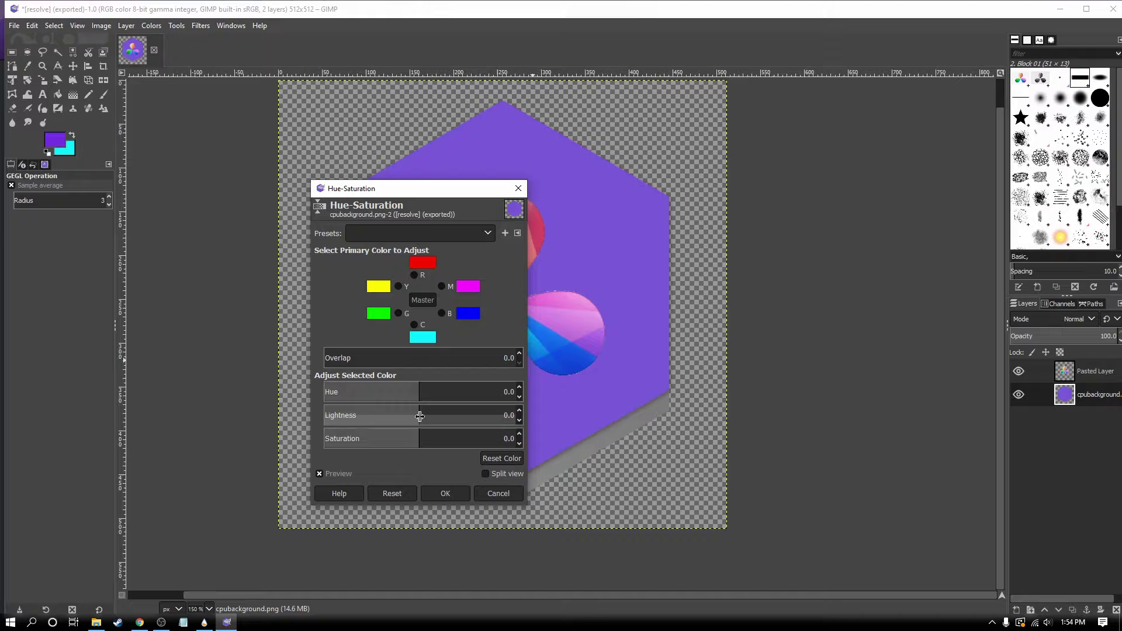
left_click_drag(419, 416, 947, 445)
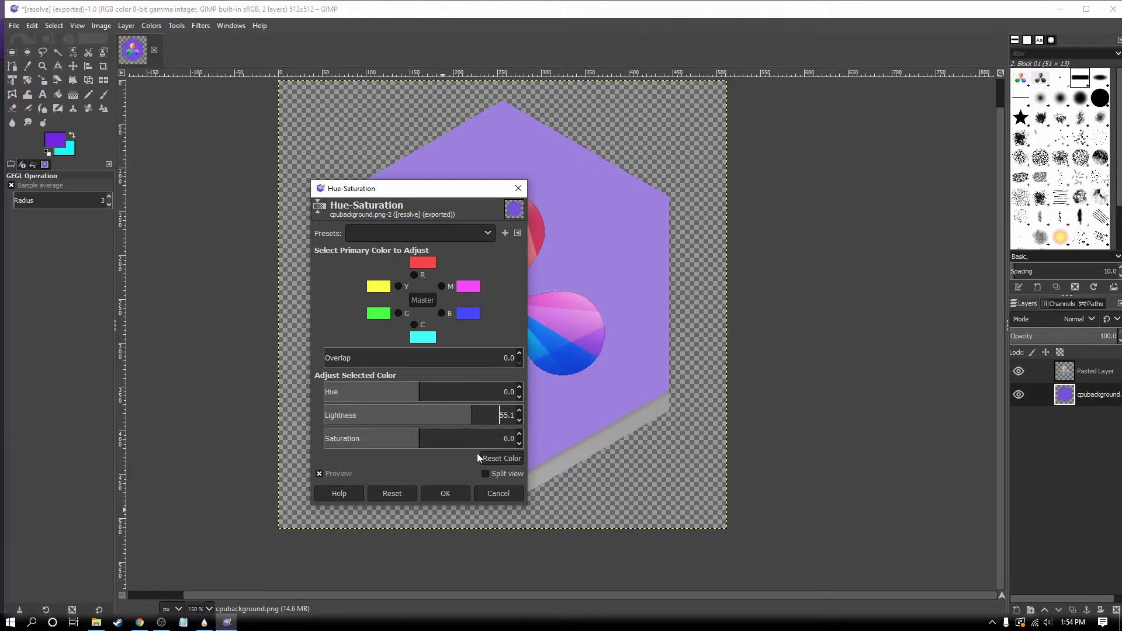
left_click_drag(419, 439, 878, 441)
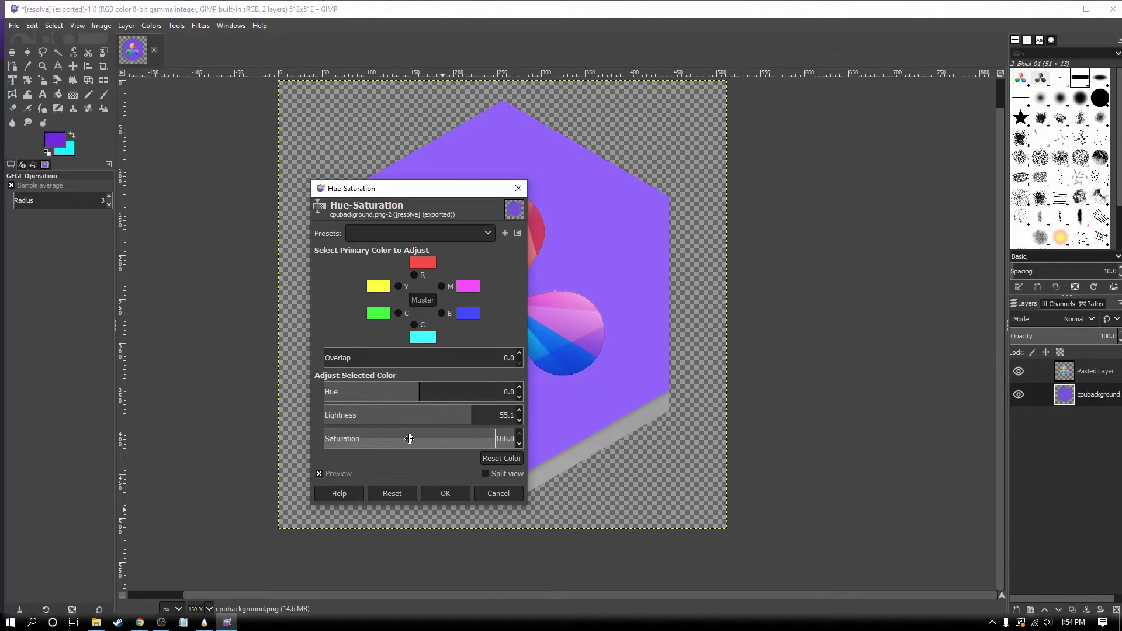
left_click(444, 493)
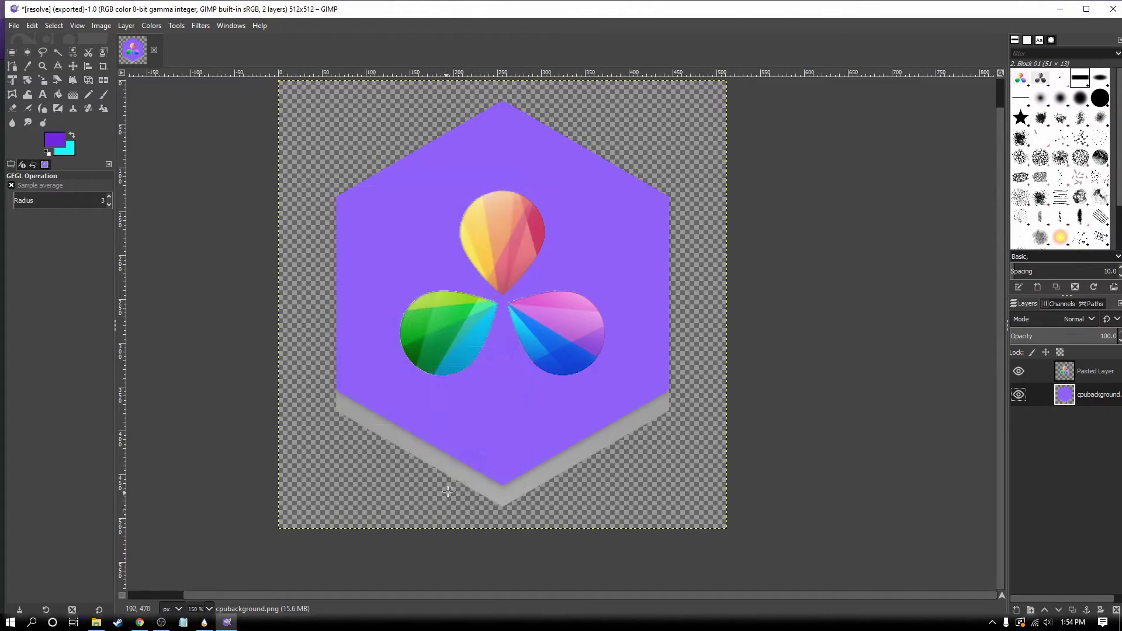
Brighten the DaVinci Resolve logo layer to lightness 55.4 and saturation 100.
left_click(1072, 379)
left_click(144, 25)
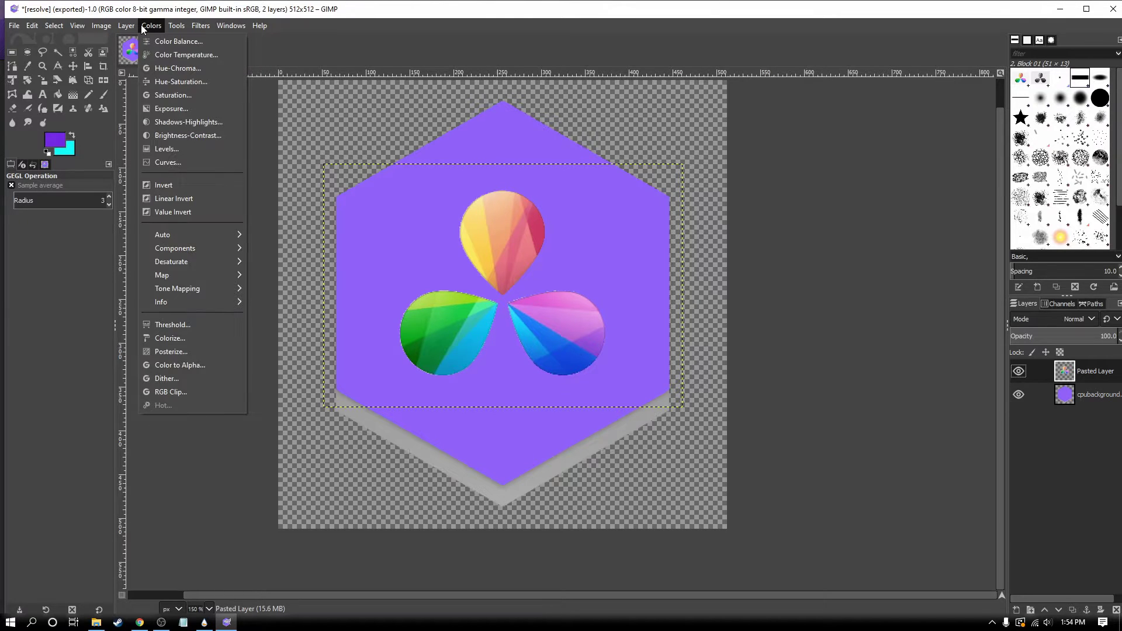
left_click(158, 95)
left_click_drag(456, 416, 942, 420)
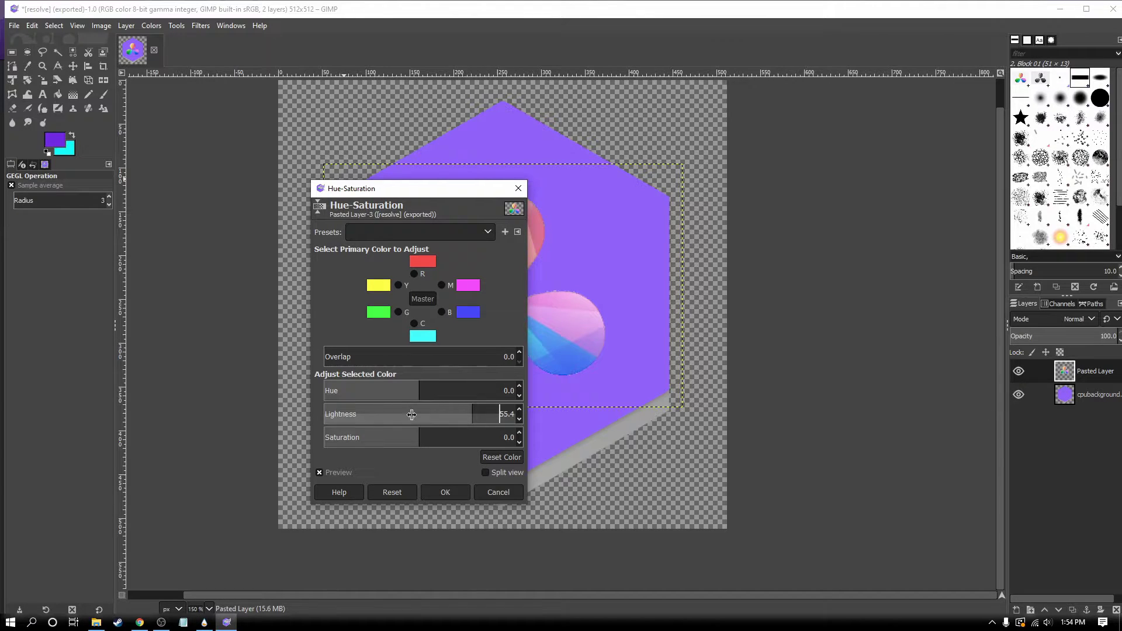
left_click_drag(419, 437, 514, 437)
left_click(444, 492)
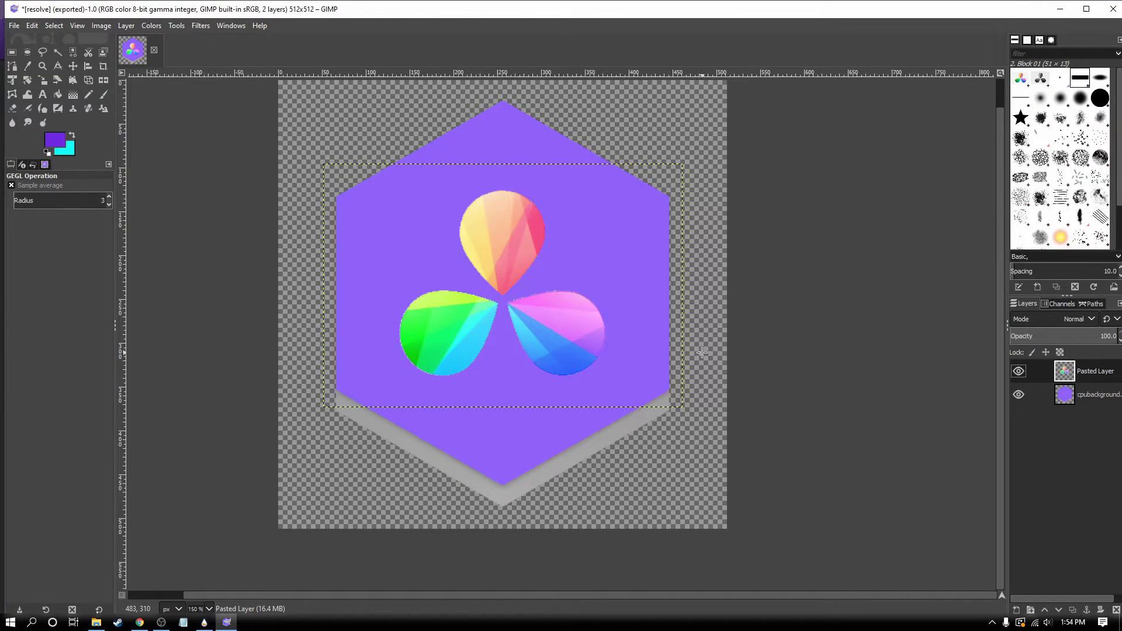
left_click(1042, 394)
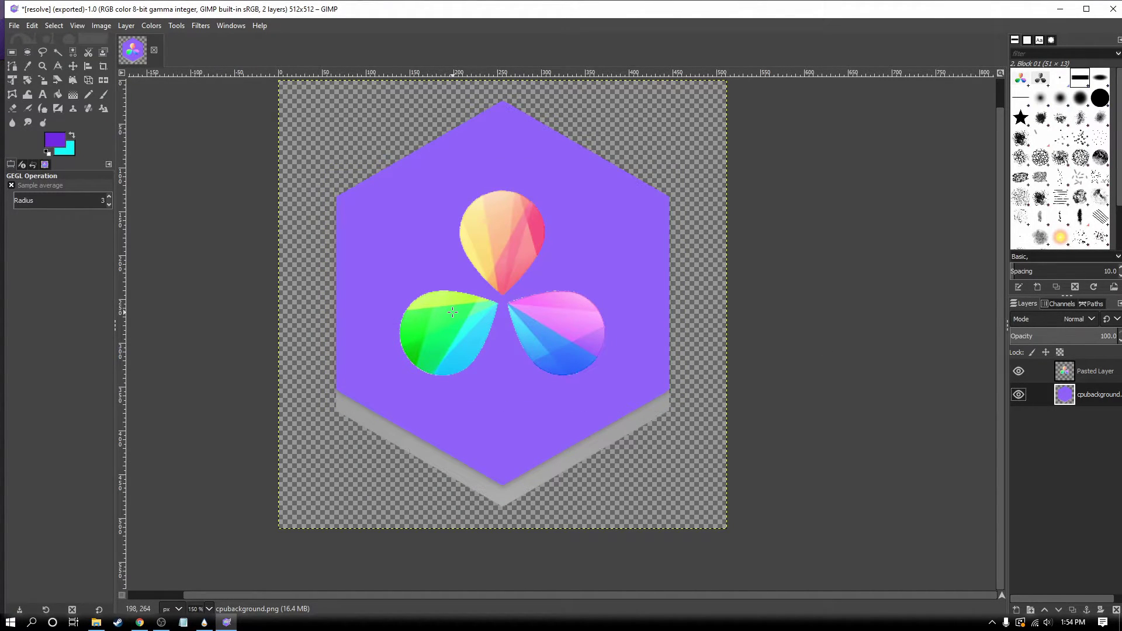
Select the purple hexagon plus its grey shadow by colour.
left_click(56, 53)
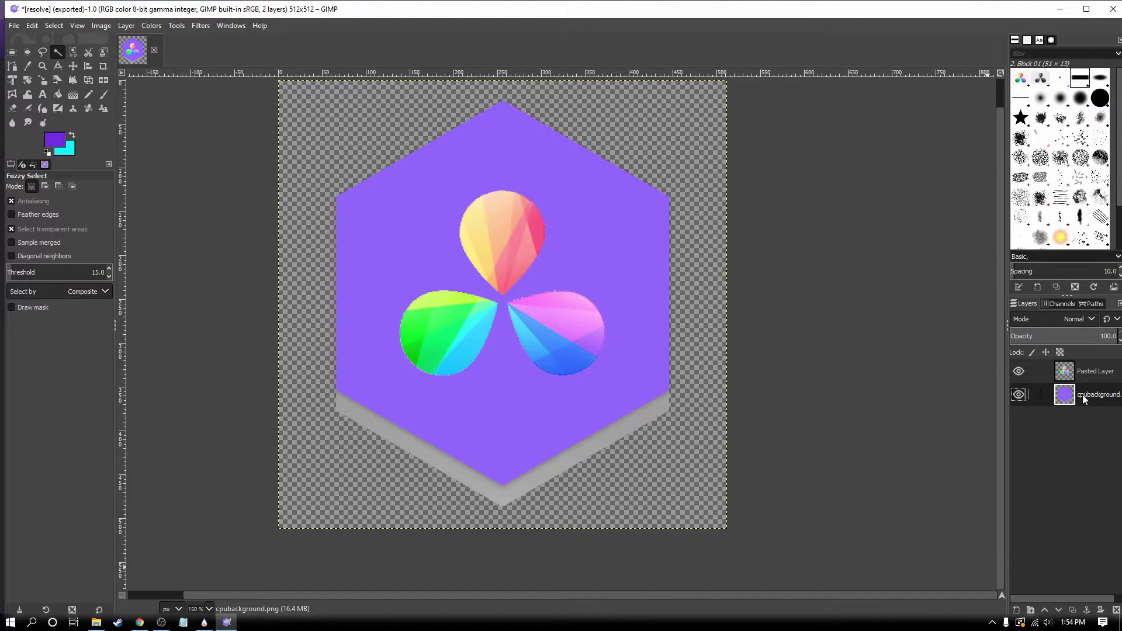
left_click(626, 276)
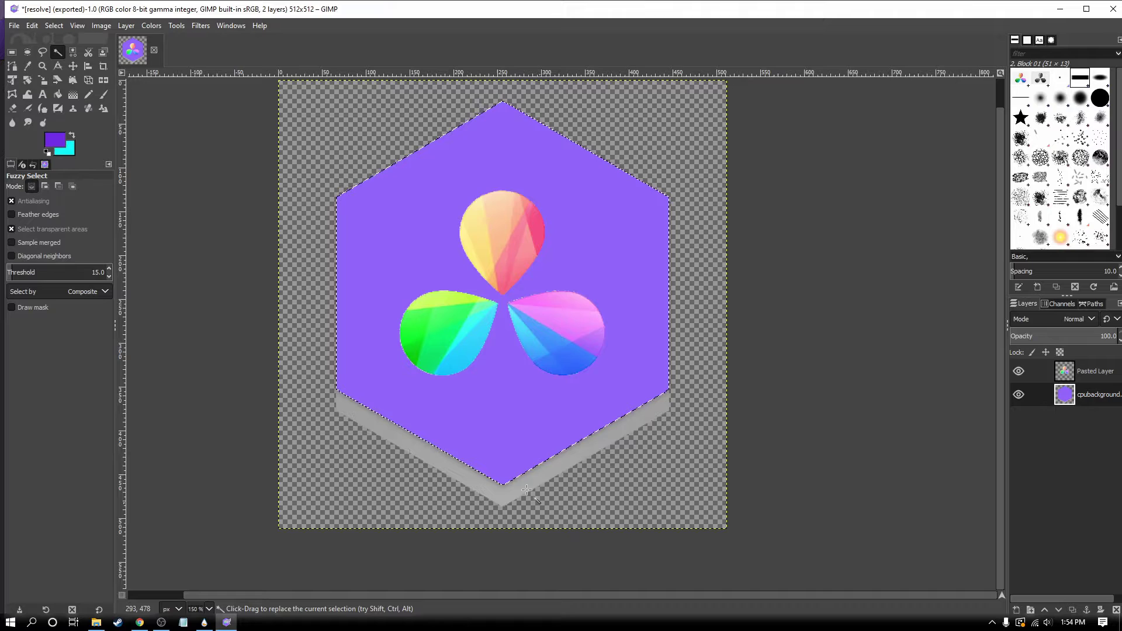
left_click(615, 443)
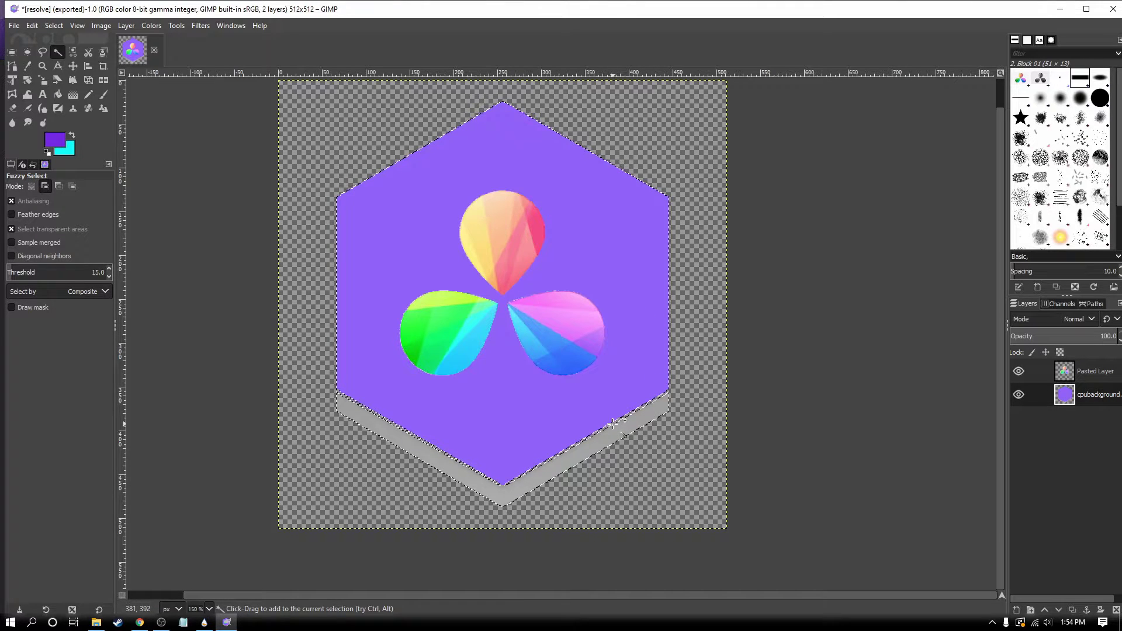
scroll(643, 405, "up", 3)
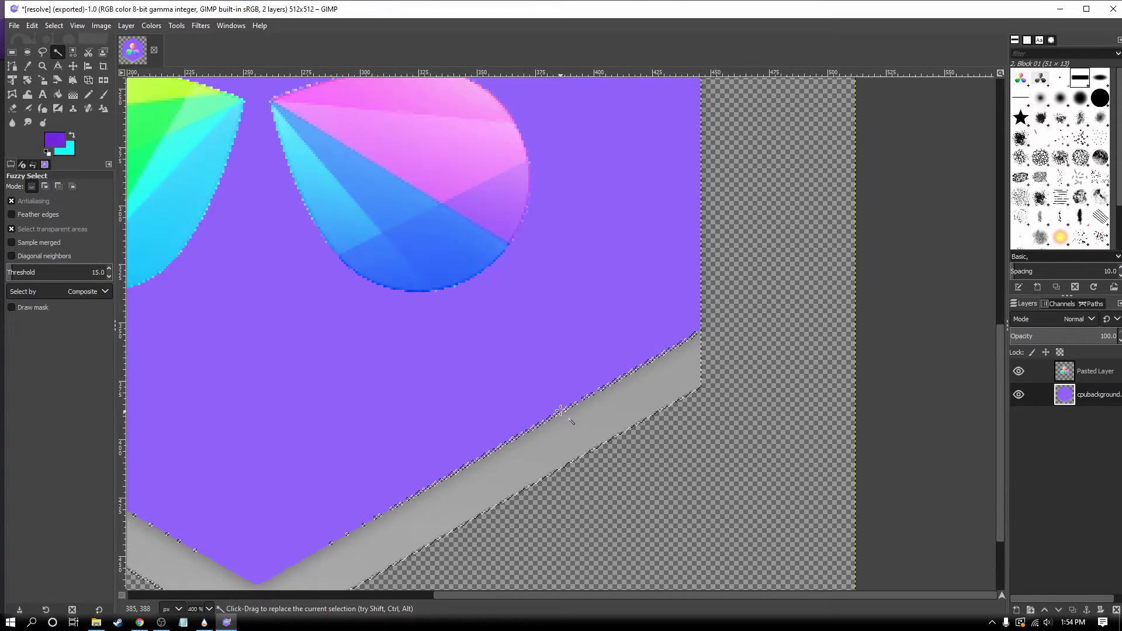
scroll(535, 380, "down", 4, "ctrl")
scroll(532, 379, "up", 1, "ctrl")
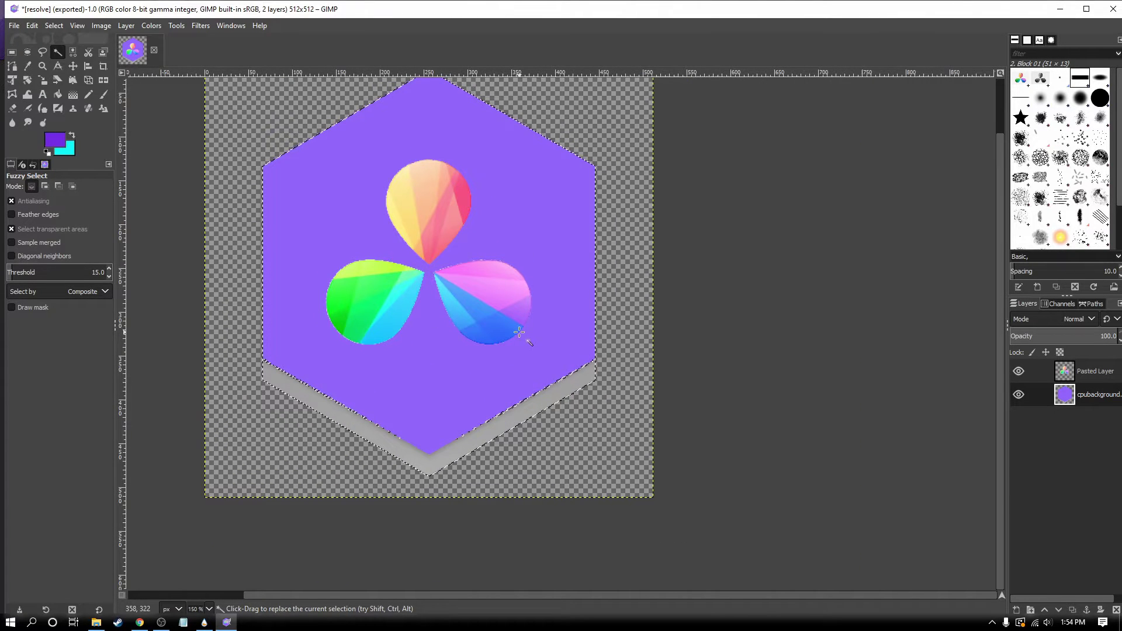
Add a new empty layer named text background.
right_click(1068, 419)
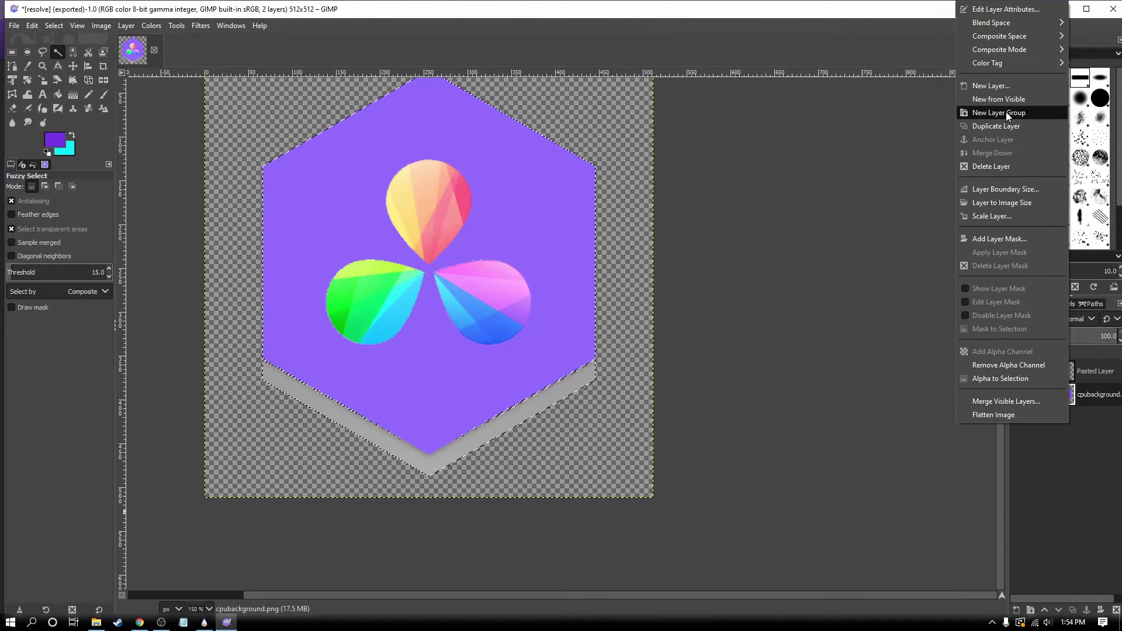
left_click(996, 87)
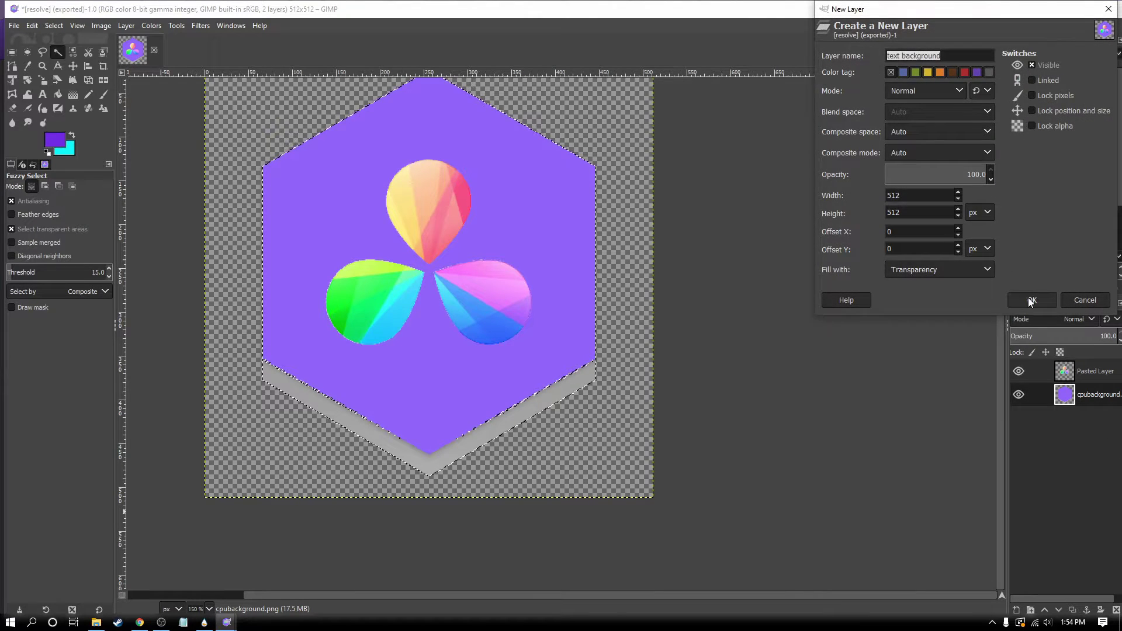
left_click(1031, 296)
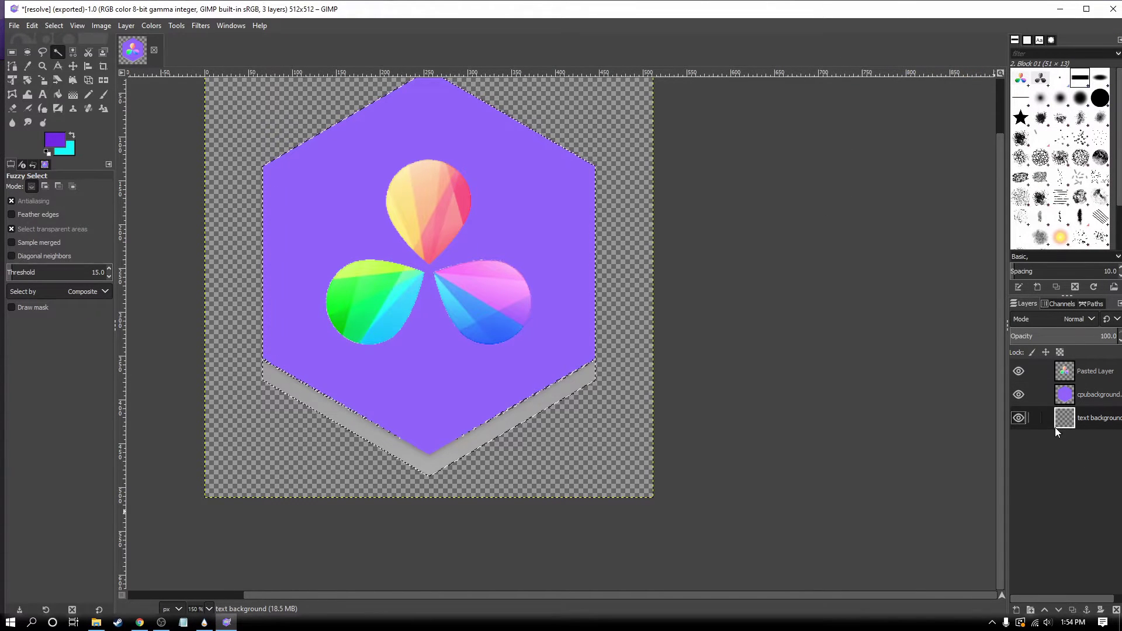
scroll(380, 444, "up", 2)
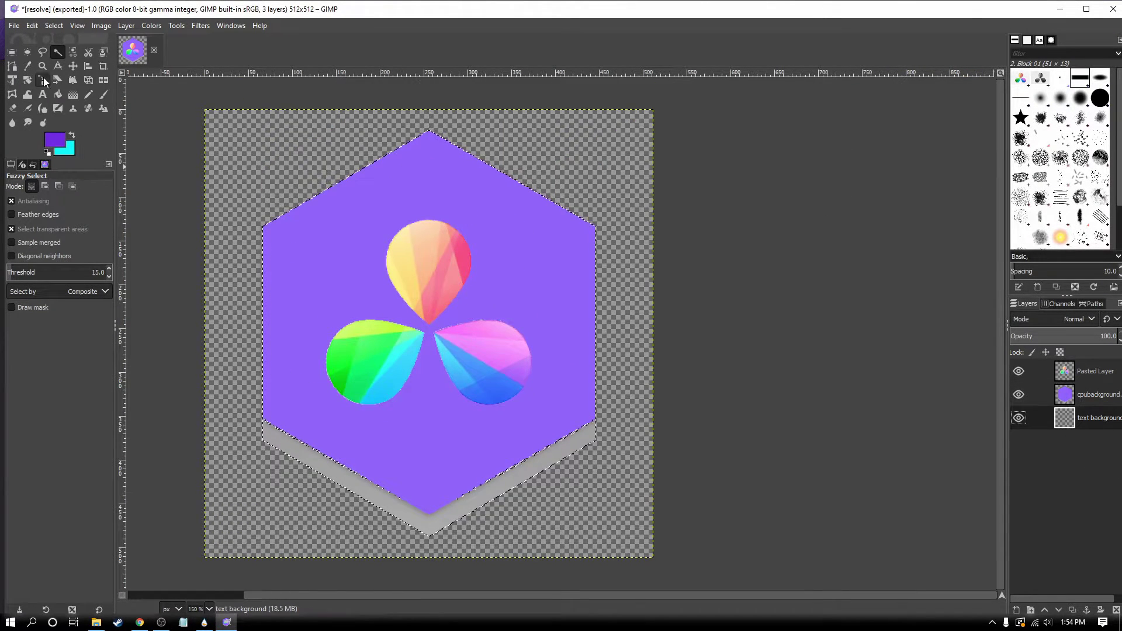
Grow the hexagon selection by 5 px, then by another 1 px.
left_click(55, 26)
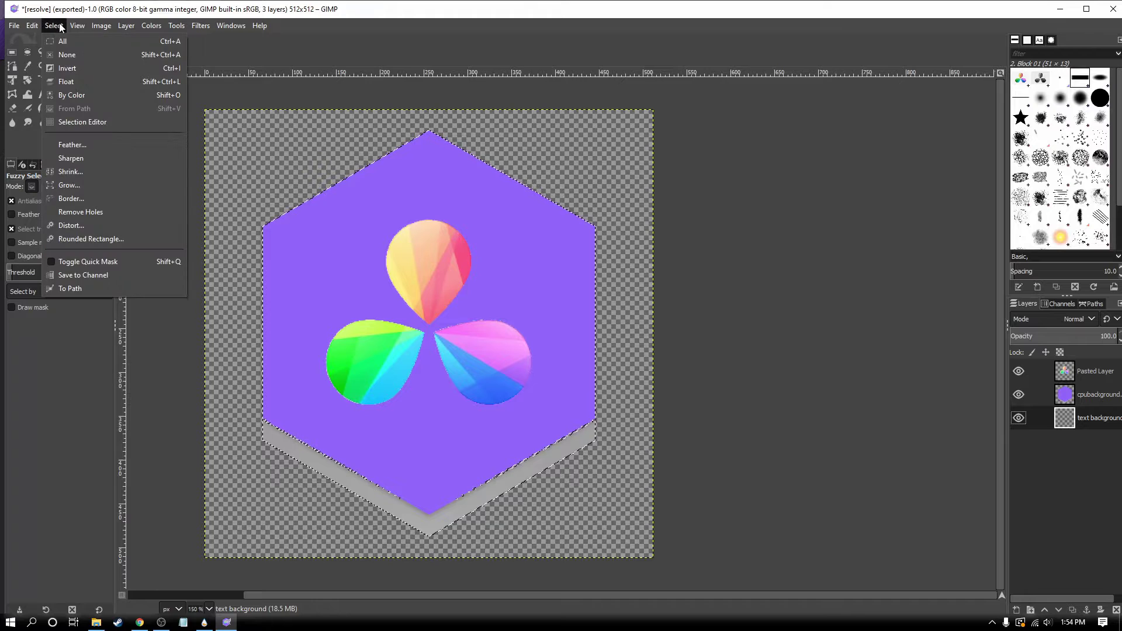
left_click(69, 185)
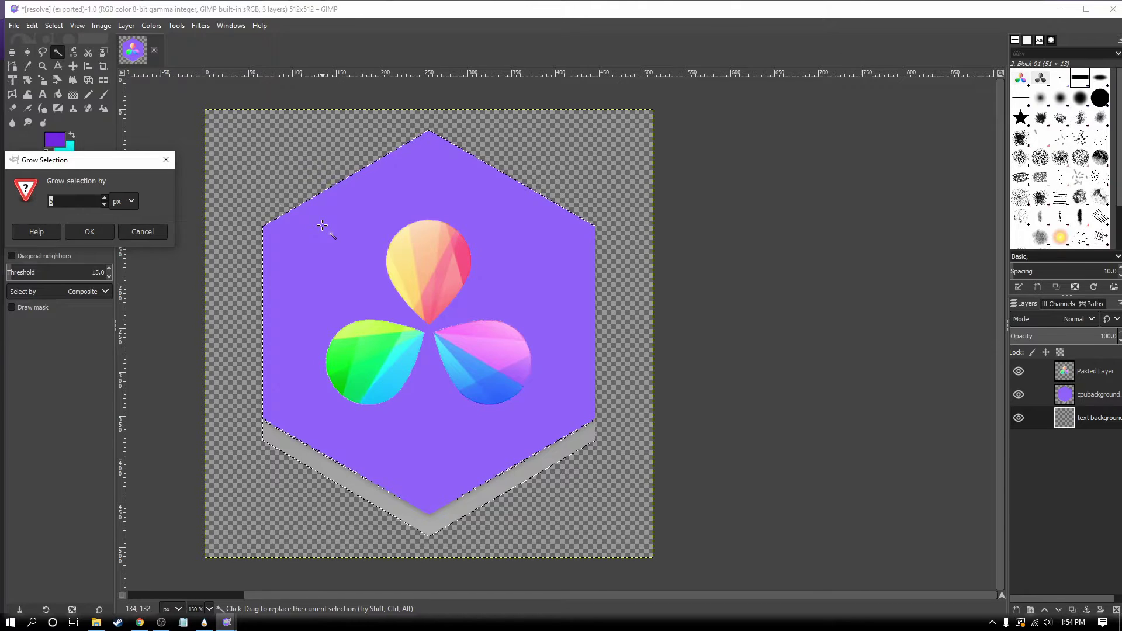
left_click(100, 233)
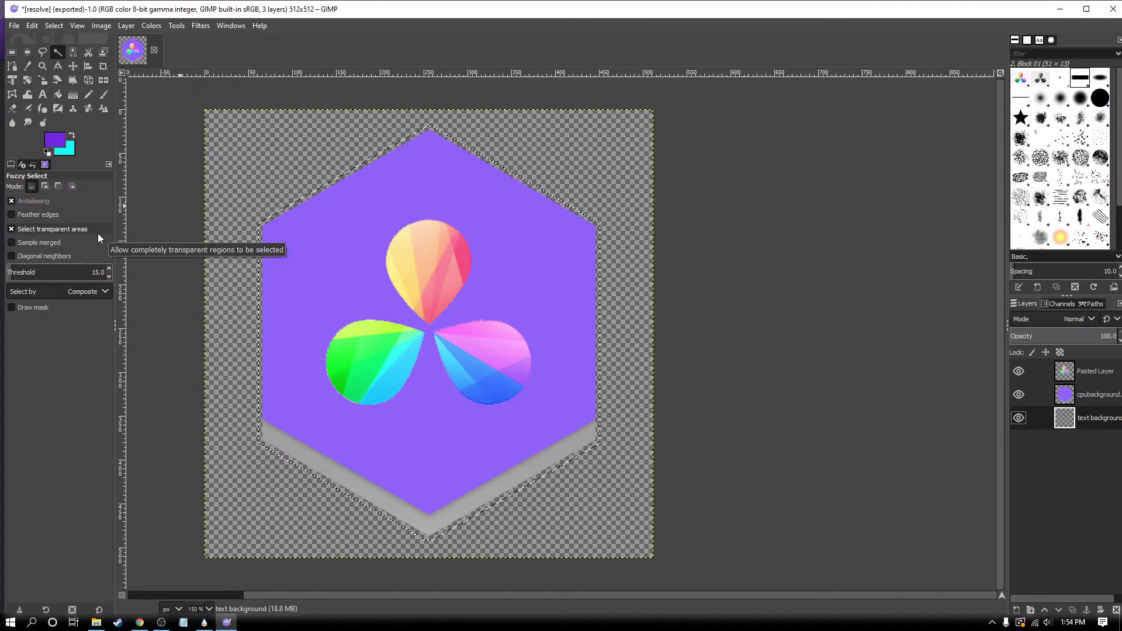
left_click(54, 26)
left_click(72, 183)
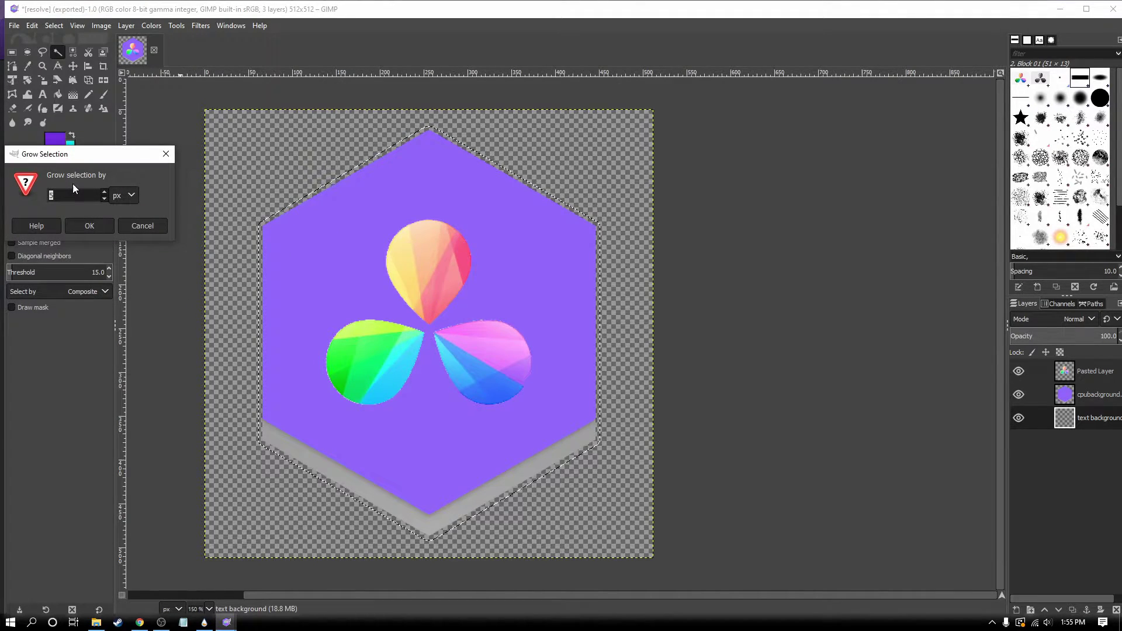
type("10")
key("Return")
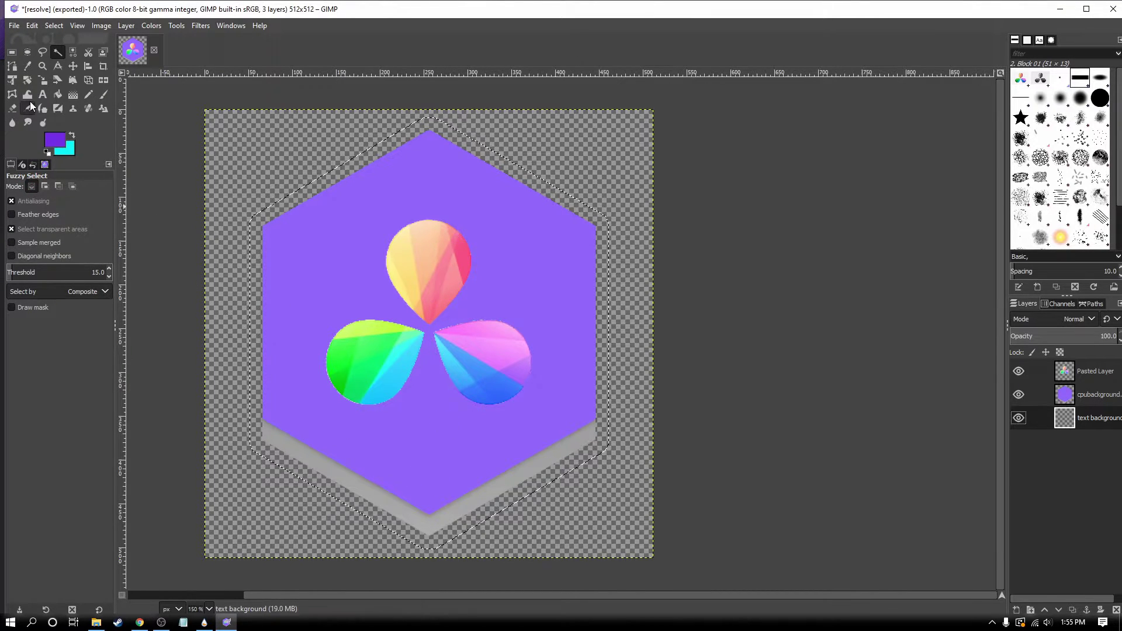
Fill the grown selection on the text background layer with white at 64.2 opacity.
left_click(59, 95)
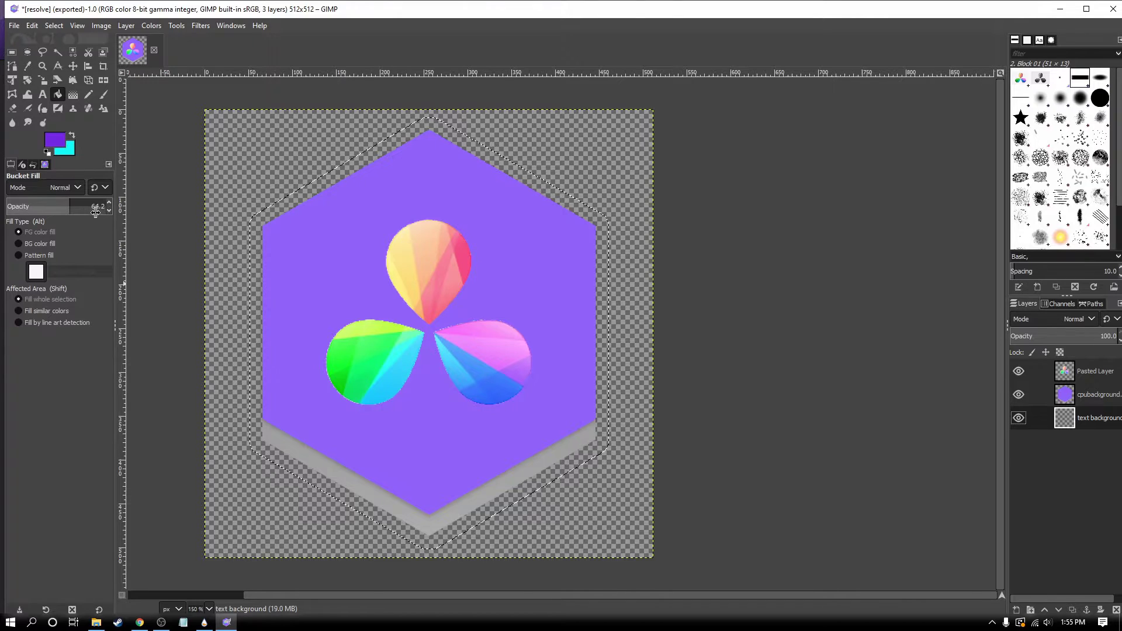
left_click(55, 140)
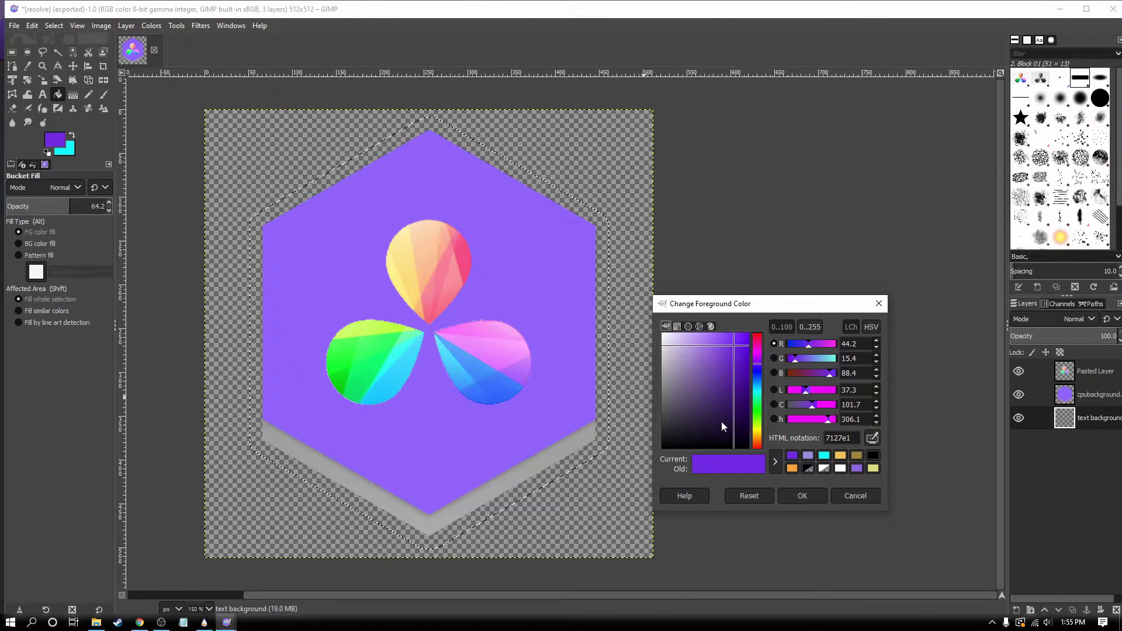
left_click_drag(721, 422, 648, 330)
left_click(797, 494)
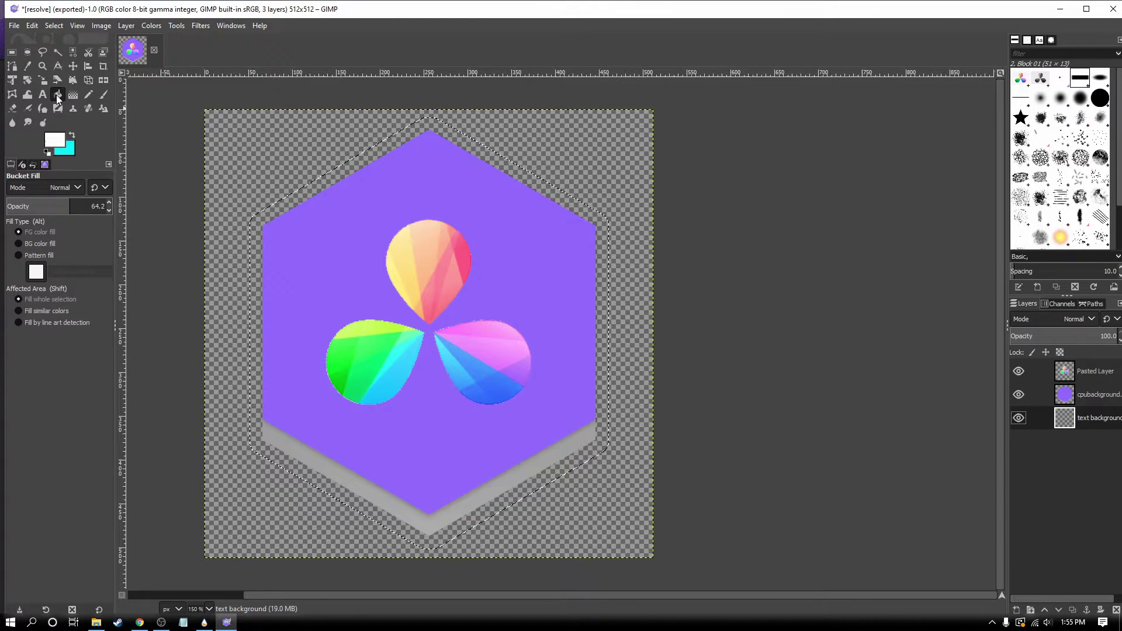
left_click(304, 192)
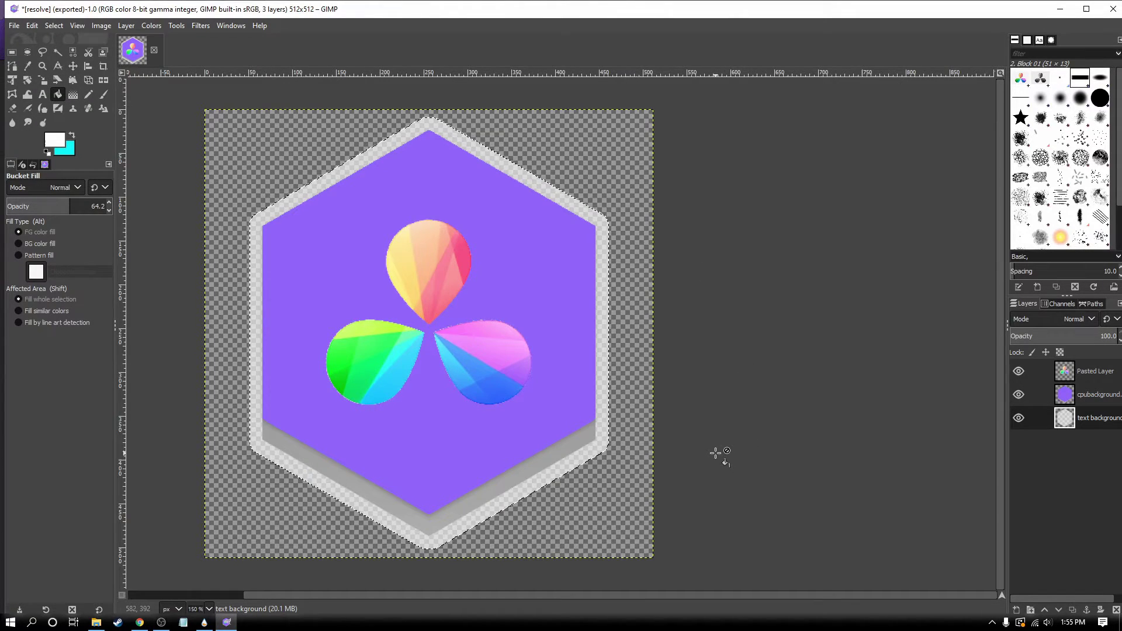
left_click(1068, 422)
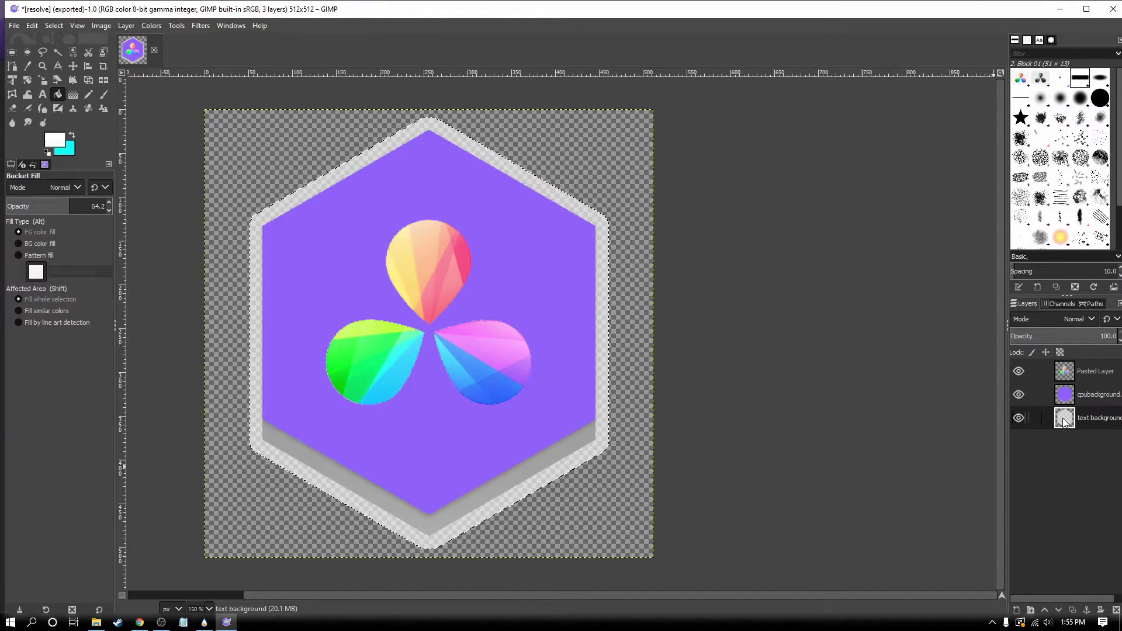
left_click(1058, 399)
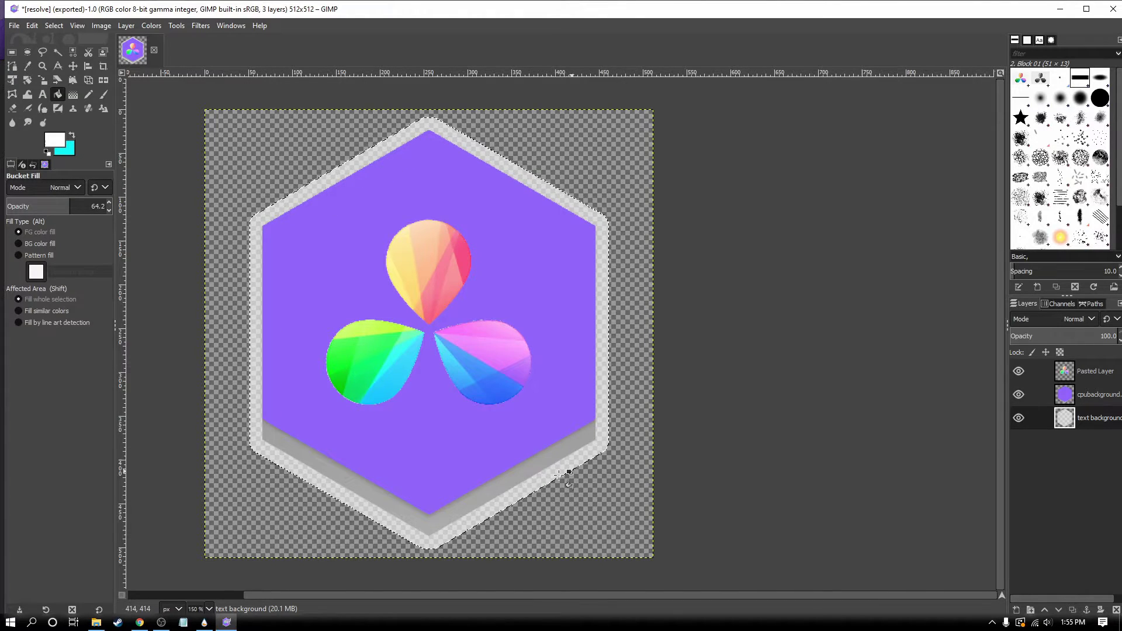
Export the image as resolveglo.png to the Honeycomb Images folder with default PNG options.
left_click(14, 26)
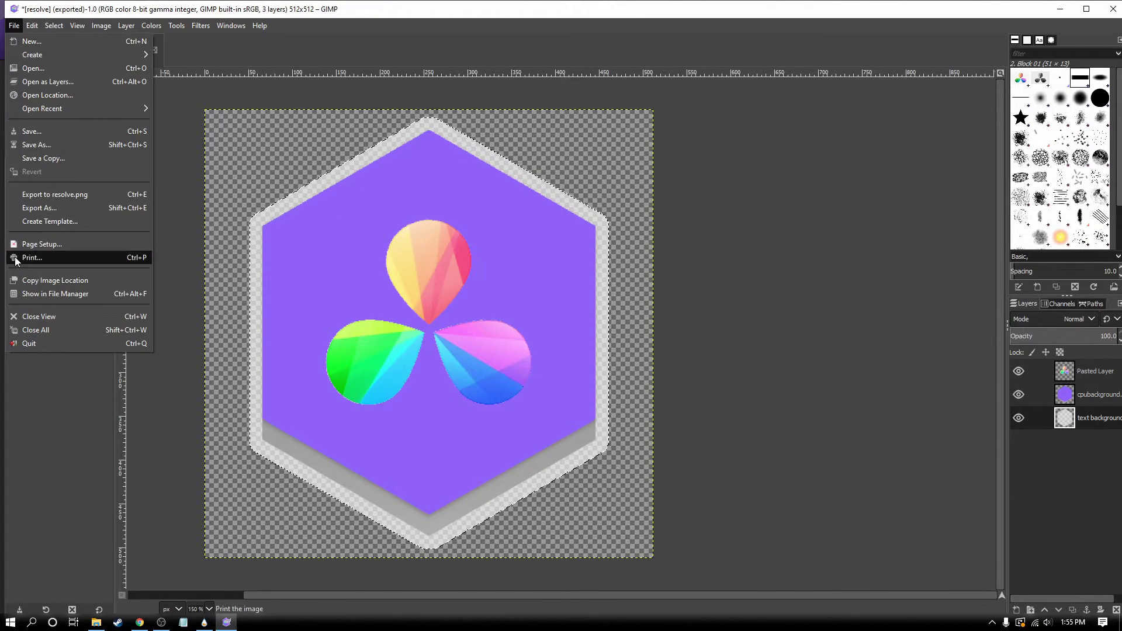
left_click(33, 209)
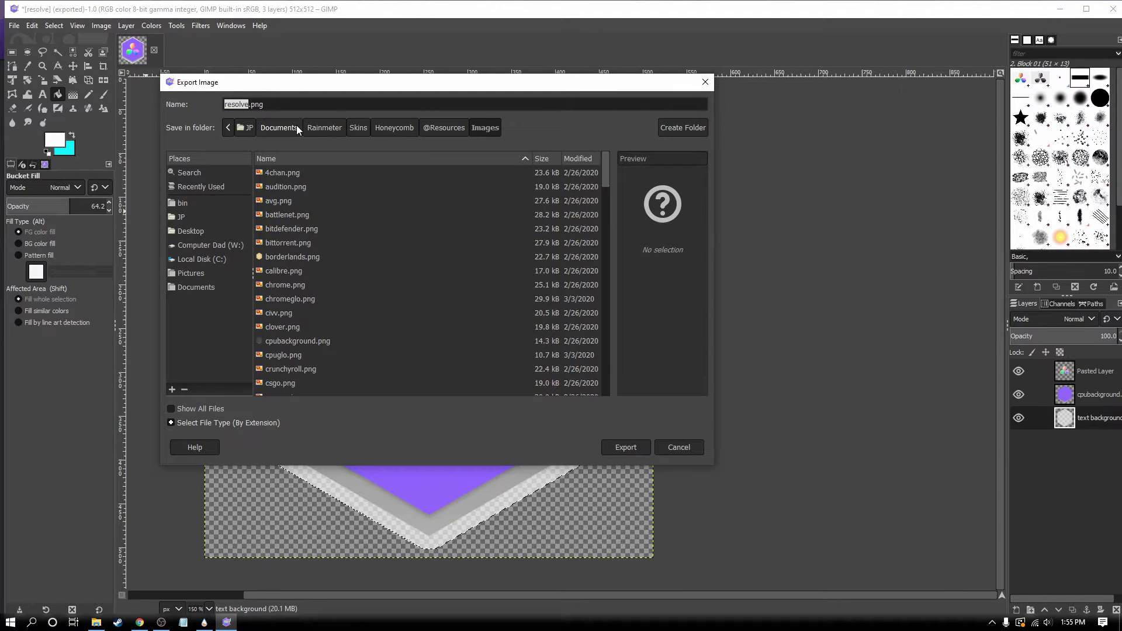
type("resolveglo")
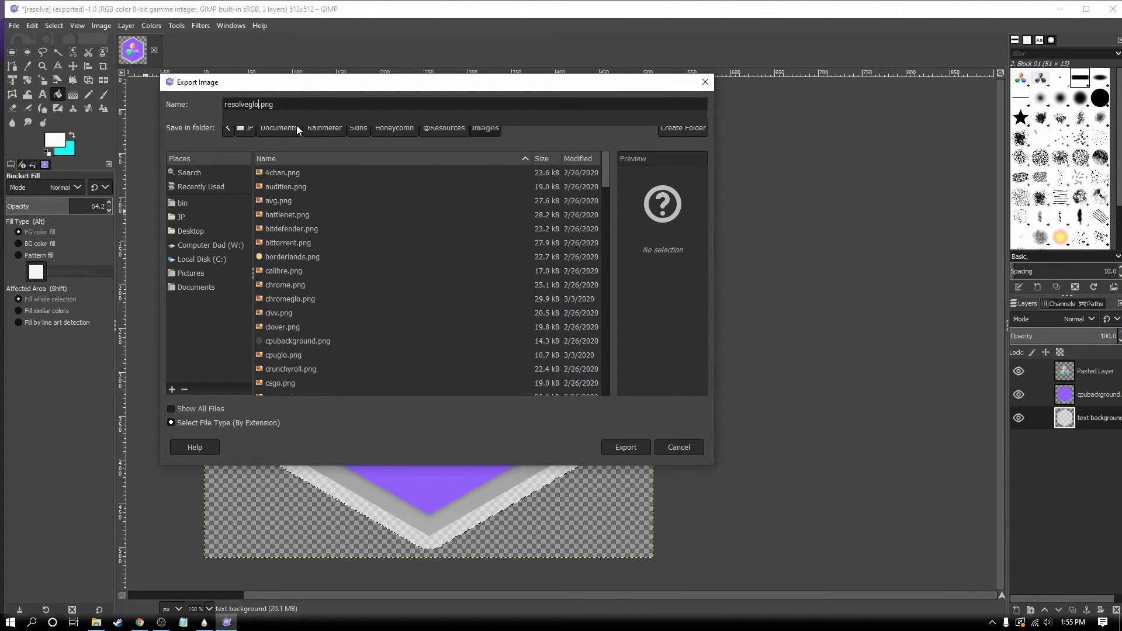
left_click(622, 445)
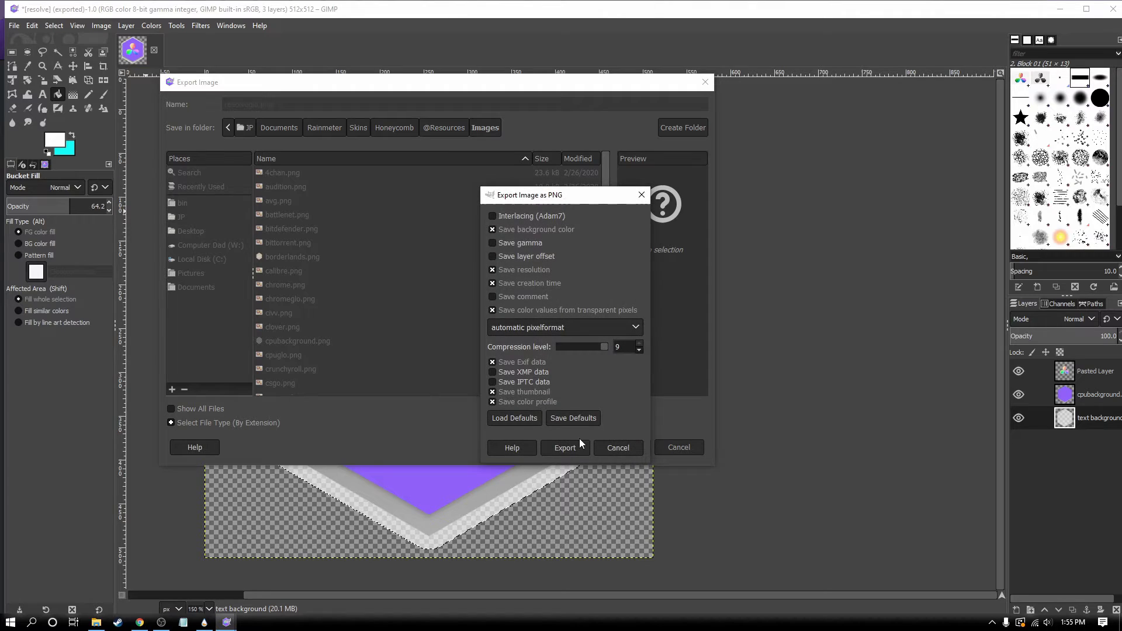
left_click(570, 438)
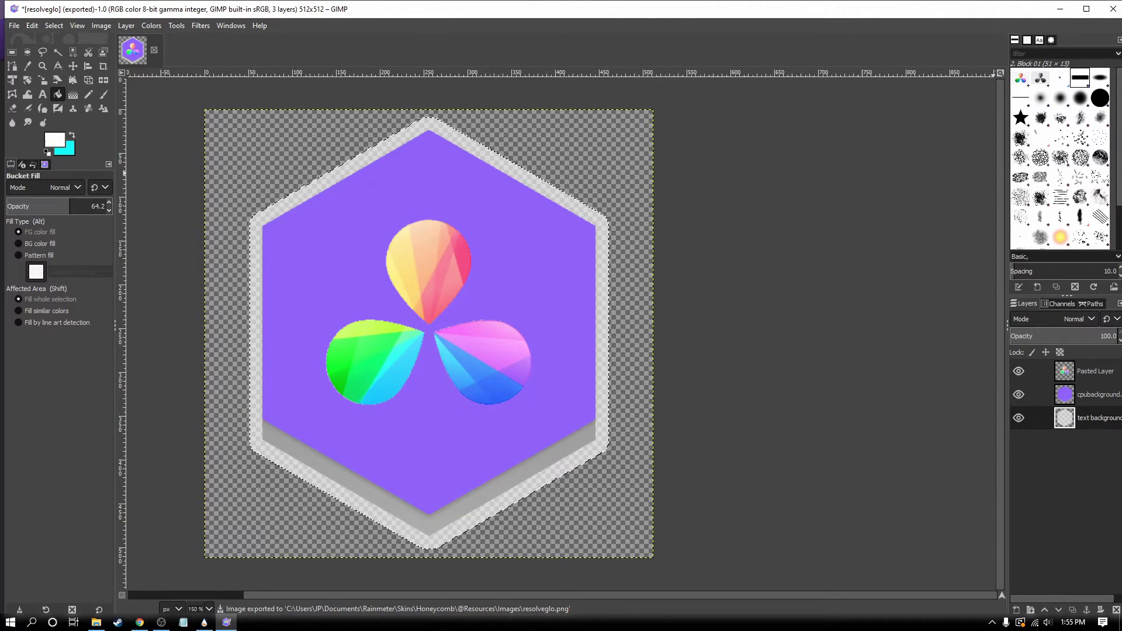
Duplicate the reddit skin folder inside Honeycomb and rename the copy resolve.
left_click(1060, 10)
scroll(429, 421, "down", 15)
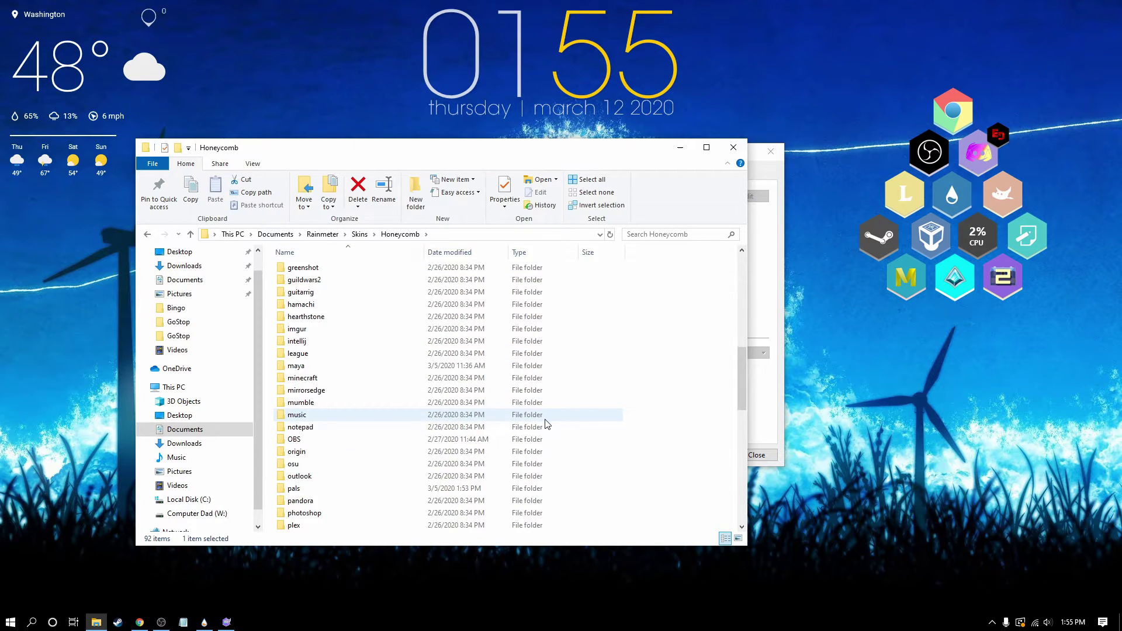
scroll(429, 425, "down", 2)
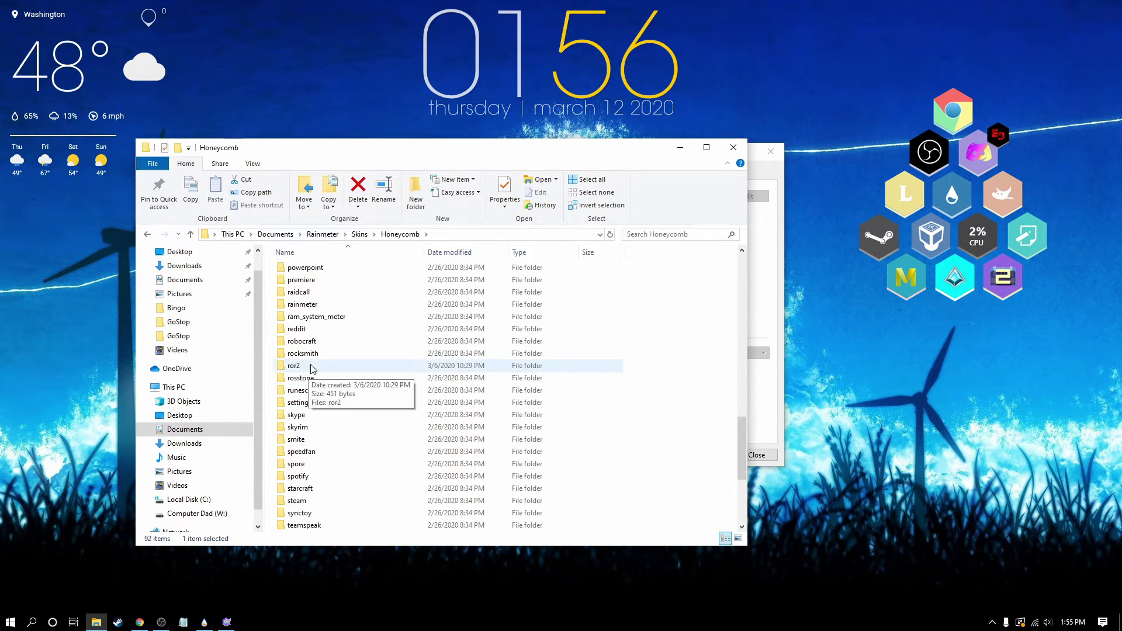
right_click(301, 329)
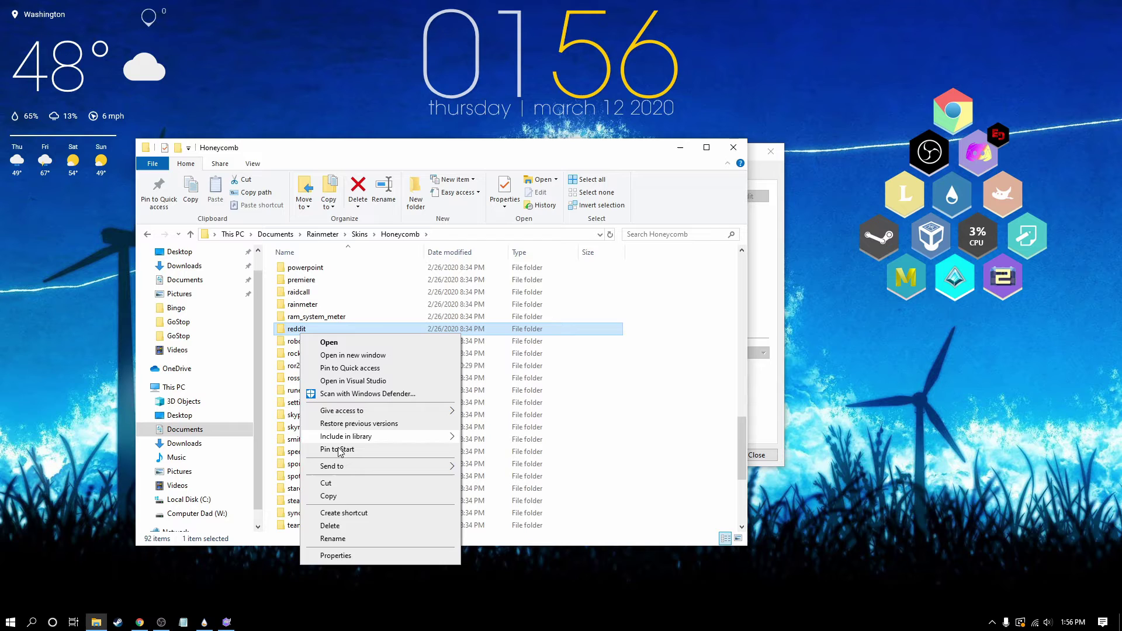
left_click(333, 497)
right_click(667, 367)
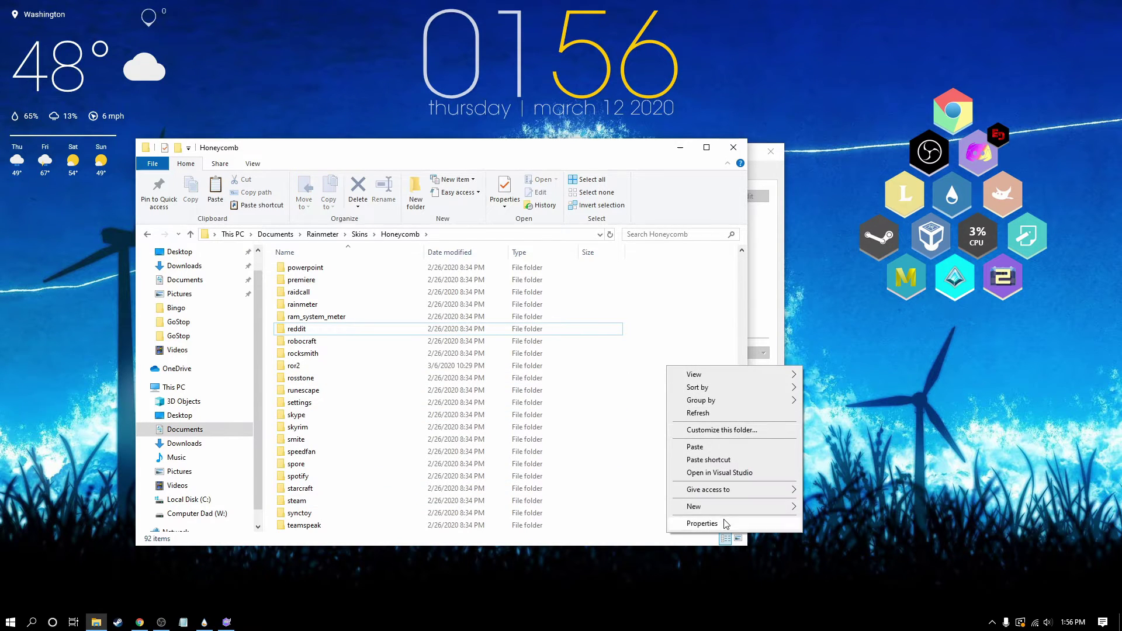
left_click(696, 447)
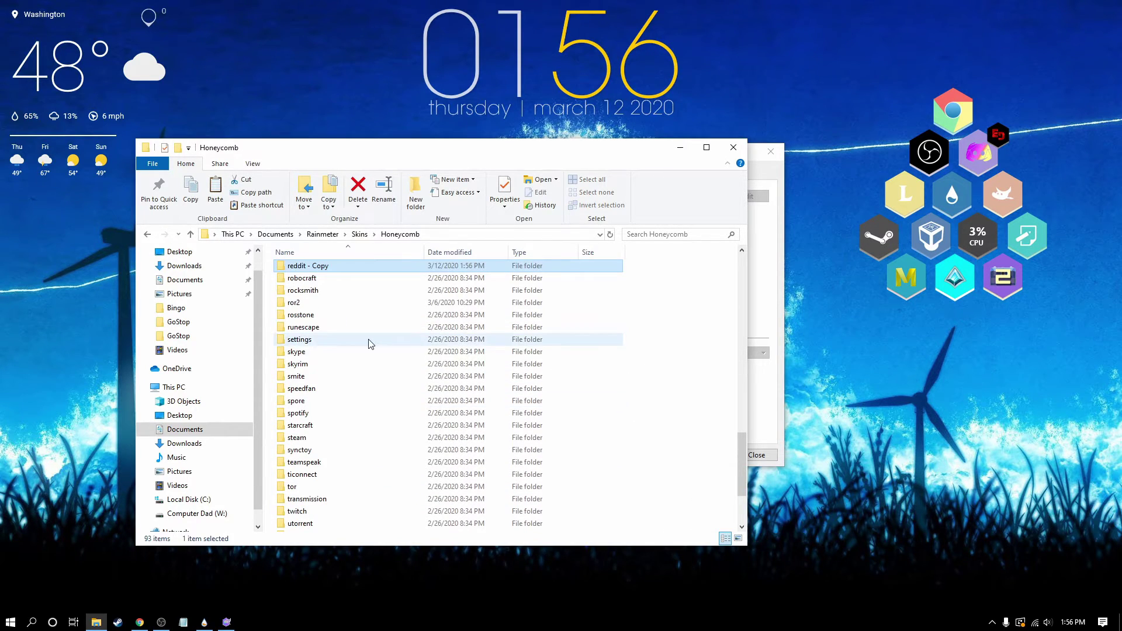
left_click(308, 267)
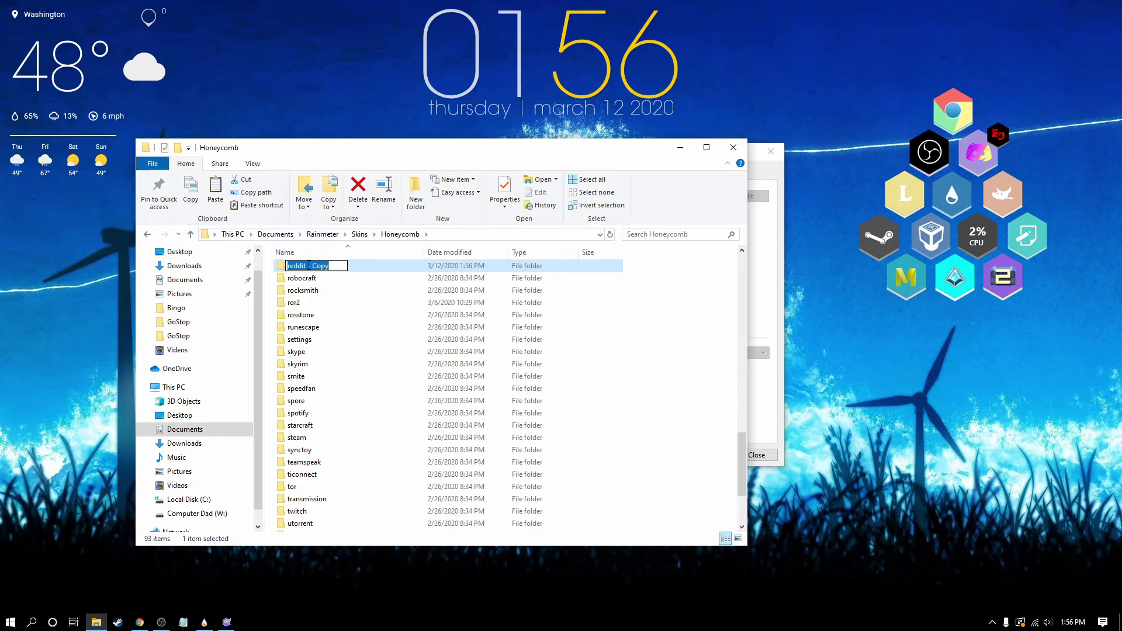
type("resolve")
key("Return")
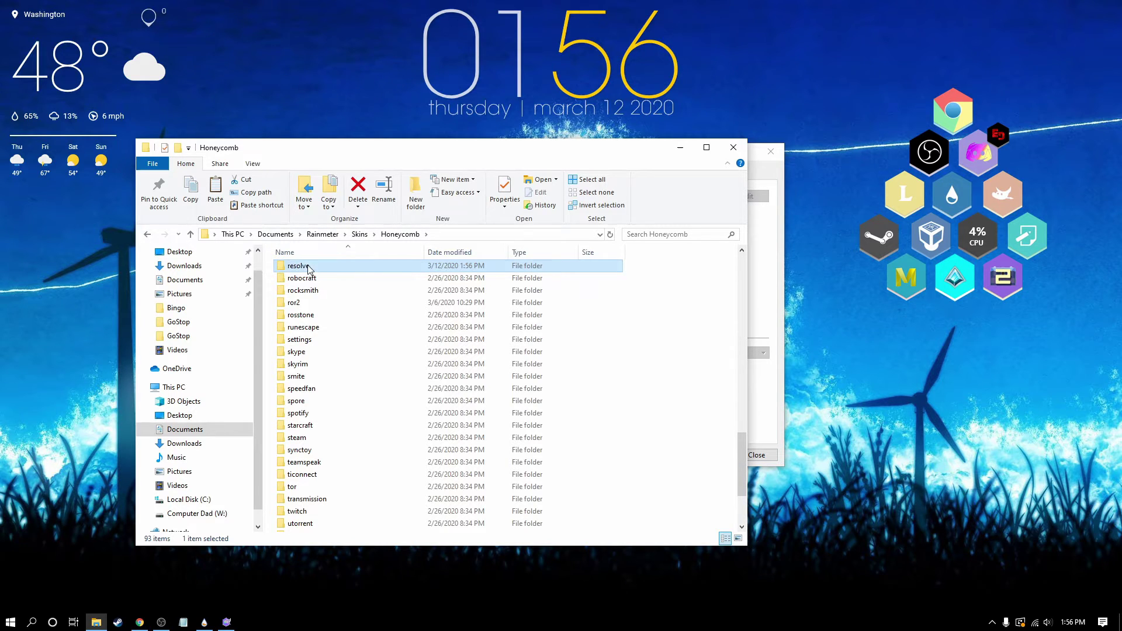
Rename the reddit skin file inside it to resolve and open it in Notepad.
double_click(309, 267)
right_click(315, 271)
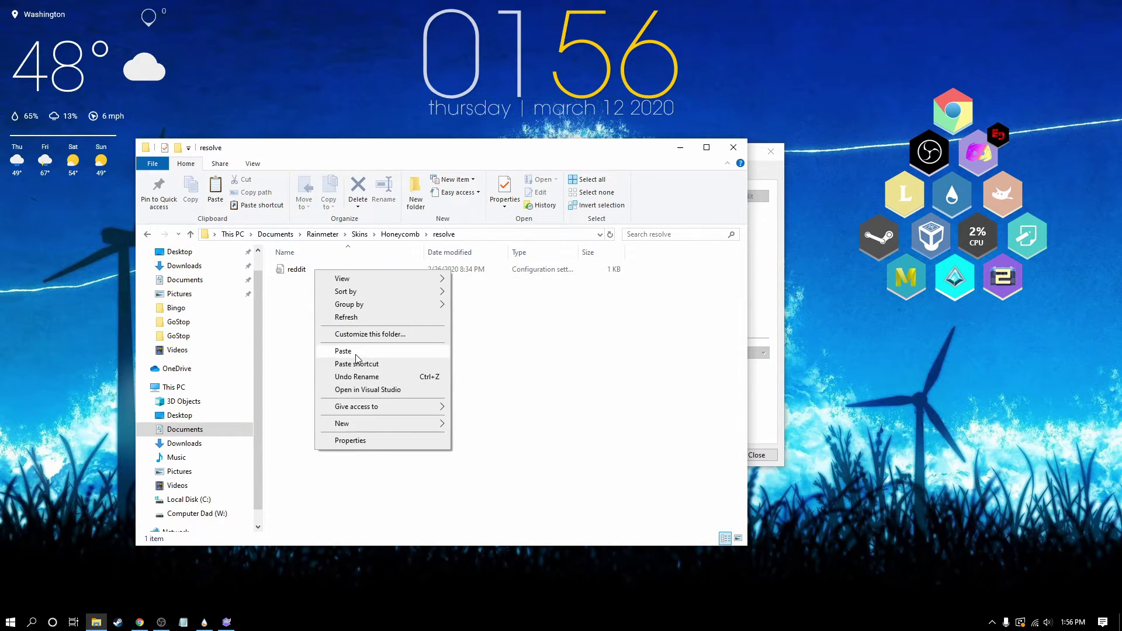
left_click(294, 270)
left_click(299, 274)
type("re")
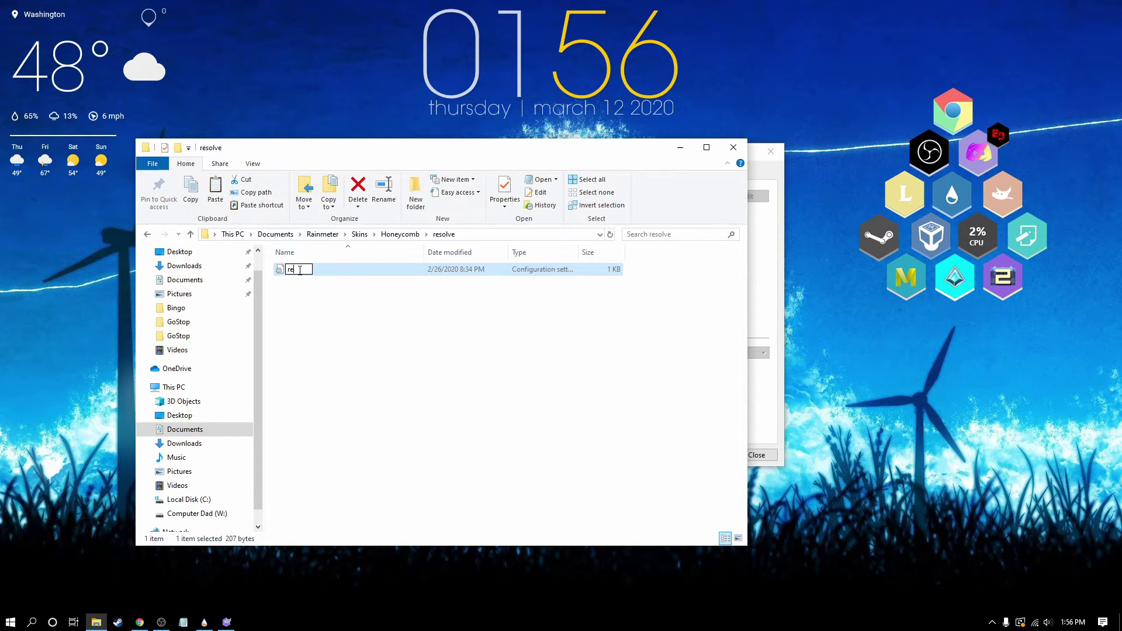
type("solve")
key("Return")
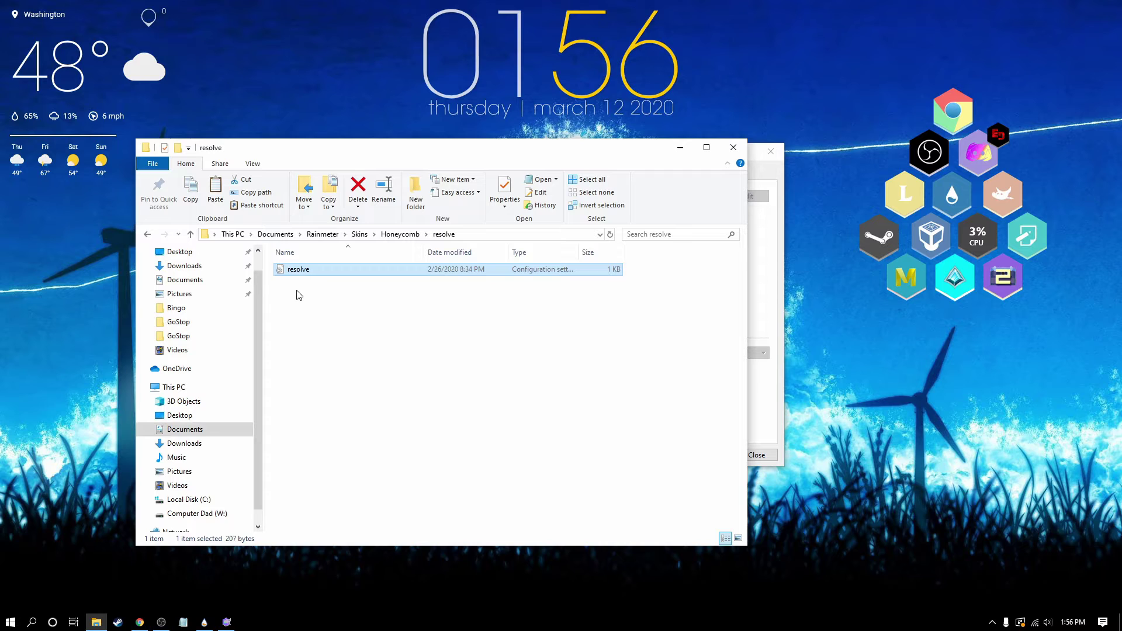
double_click(296, 269)
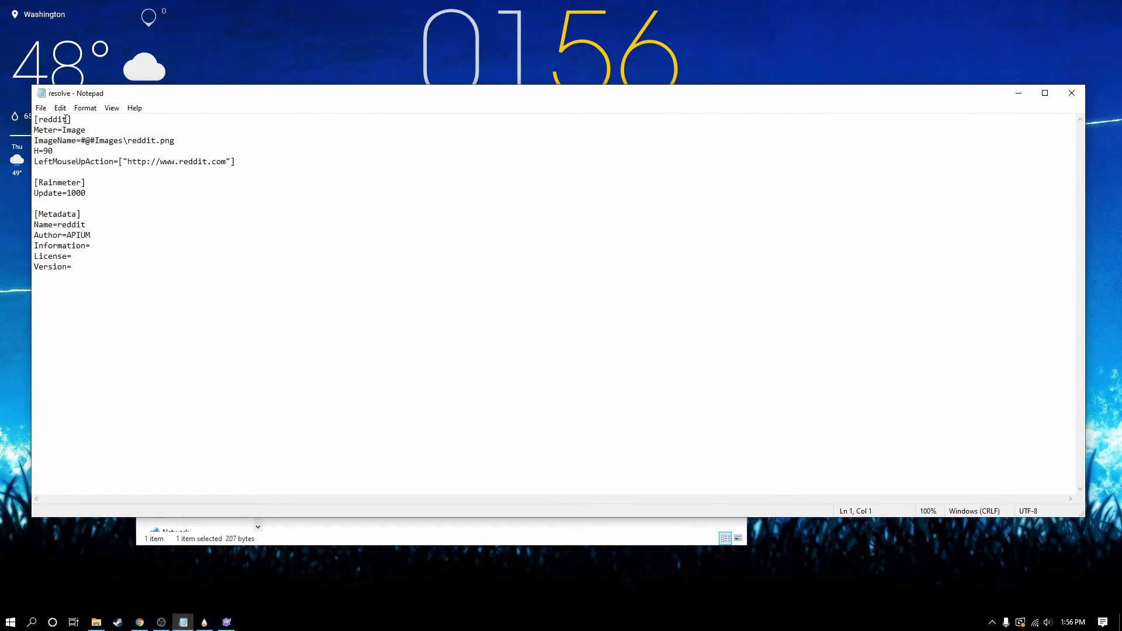
Rename the section header to resolve and copy Resolve.exe's target path from the shortcut properties.
left_click_drag(67, 119, 39, 120)
type("res")
type("re")
left_click(10, 622)
type("resol")
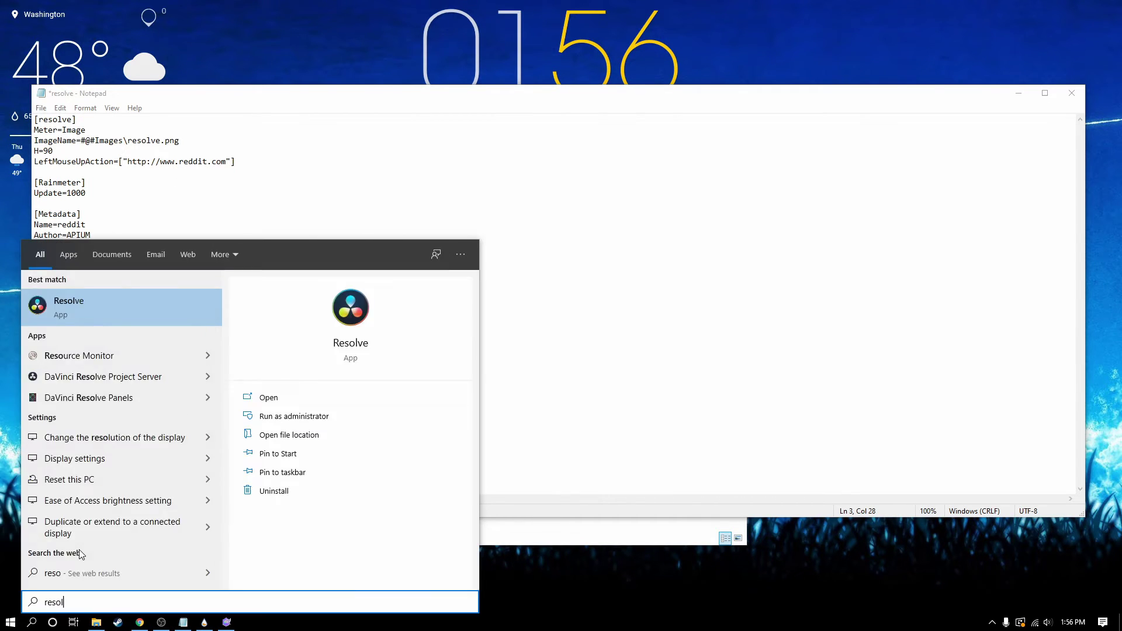
type("ve")
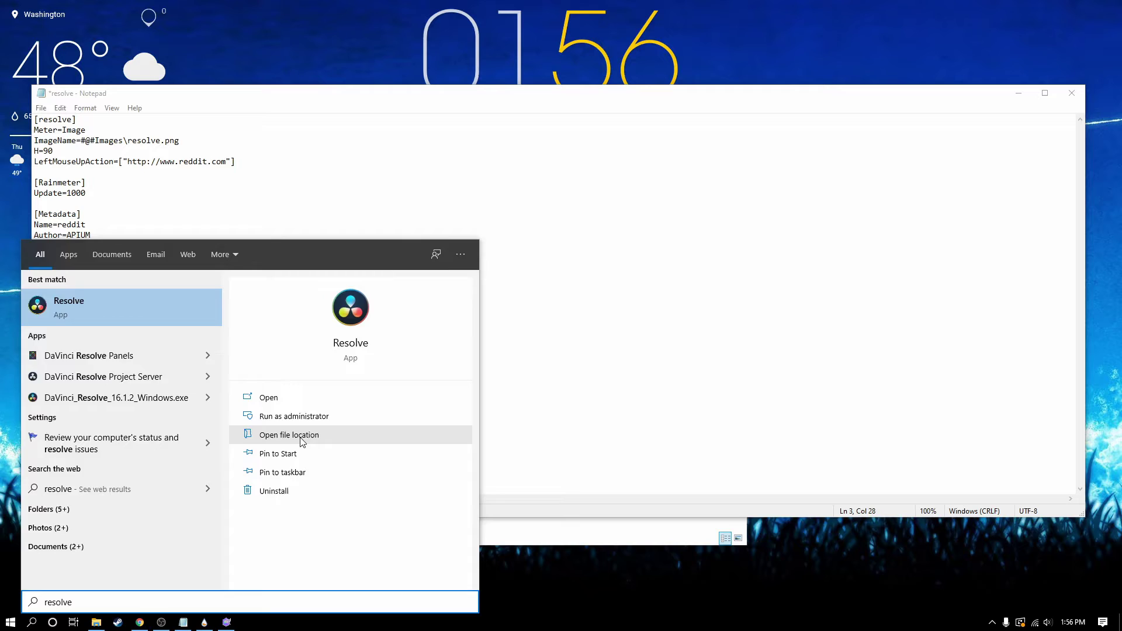
left_click(302, 438)
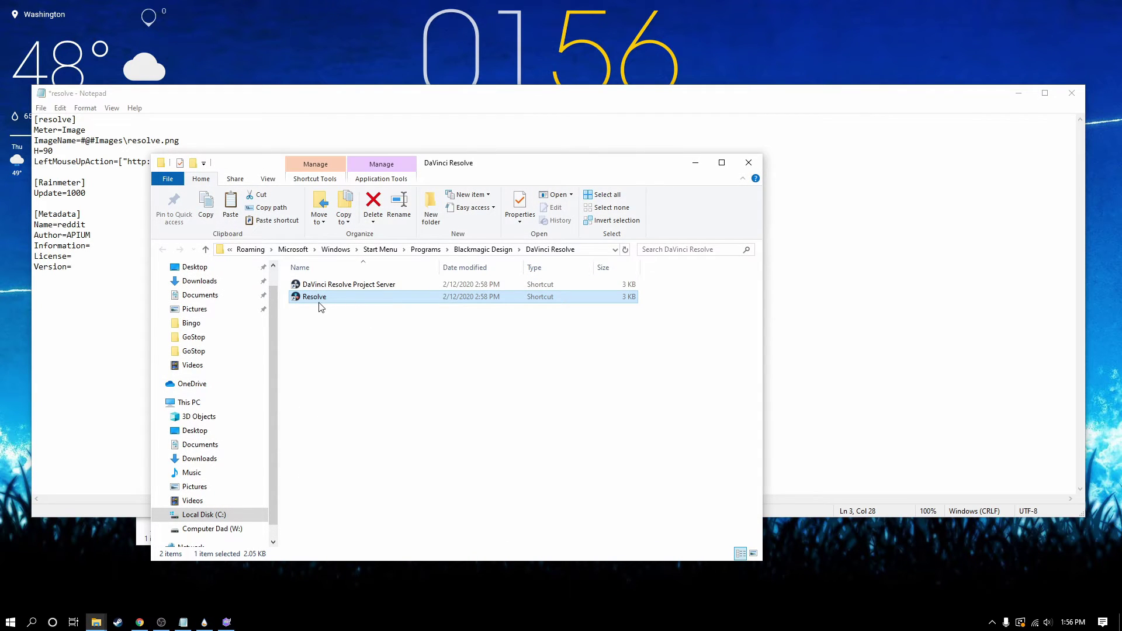
right_click(320, 307)
left_click(374, 519)
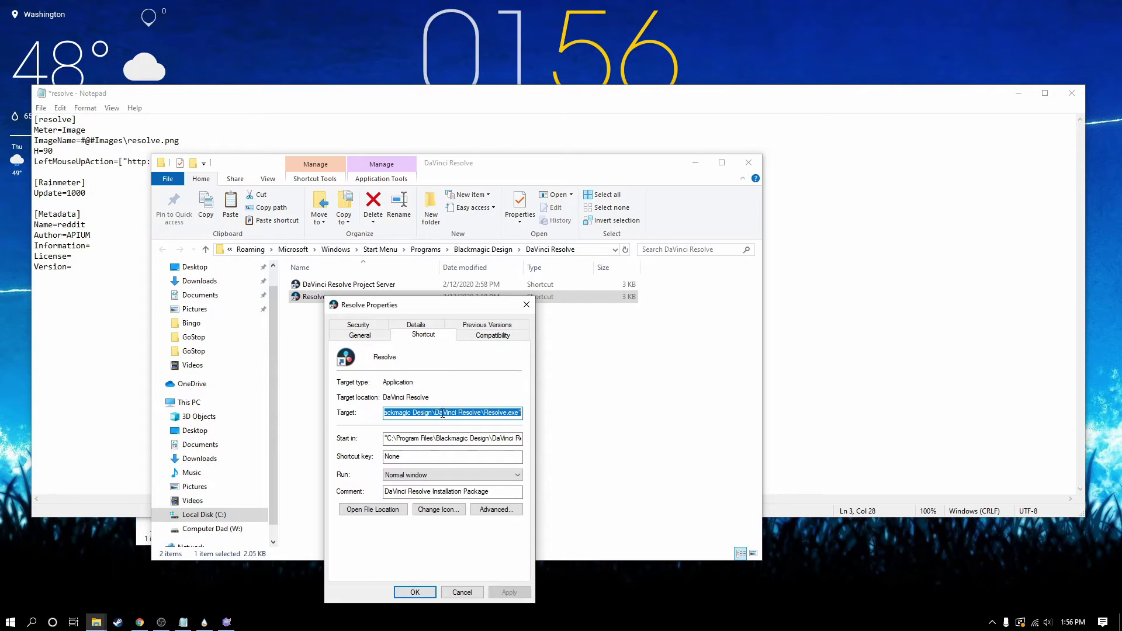
Replace the reddit URL in the click action with the Resolve.exe path and save.
left_click(96, 173)
left_click_drag(231, 161, 122, 161)
key("ctrl+v")
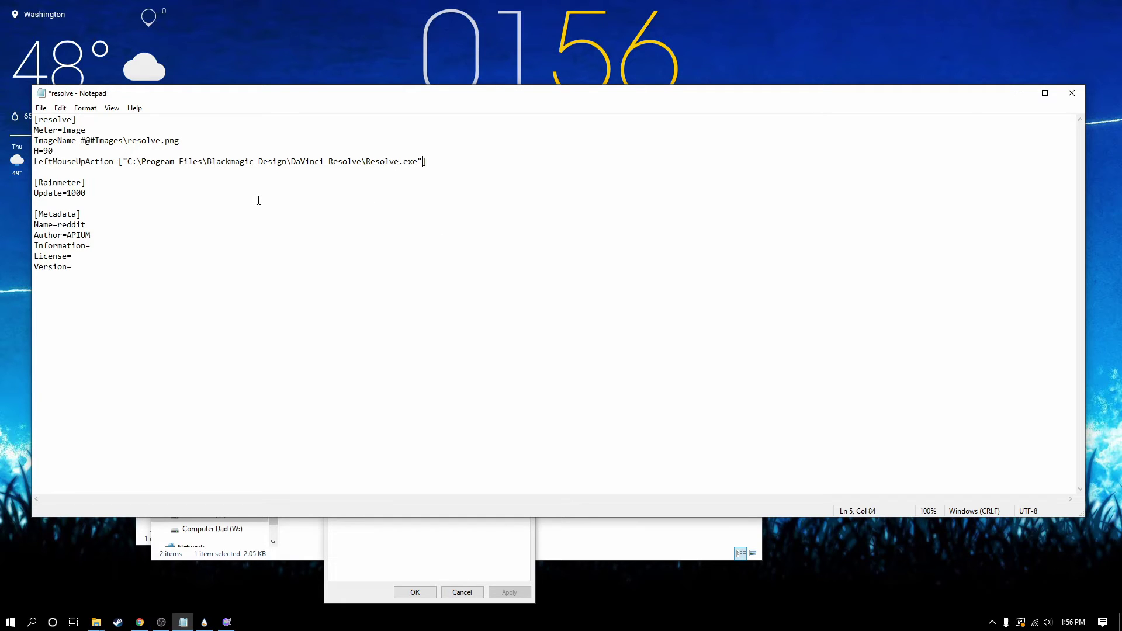
key("ctrl+s")
Close Notepad, the shortcut properties, and both Explorer folder windows.
left_click(1071, 93)
left_click(527, 305)
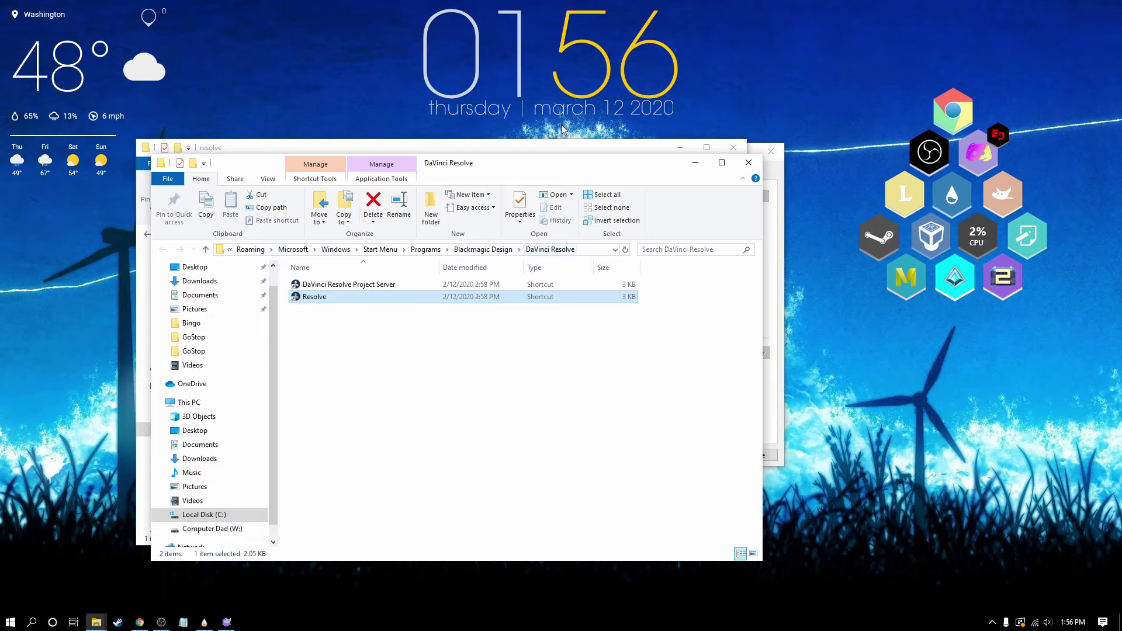
left_click(748, 163)
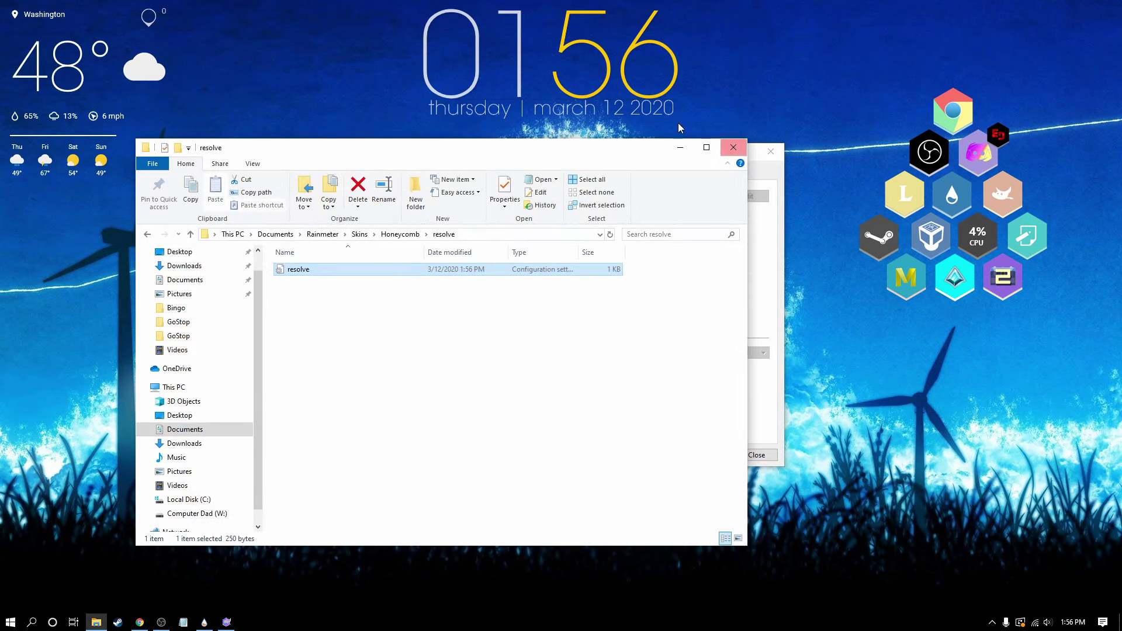
left_click(733, 149)
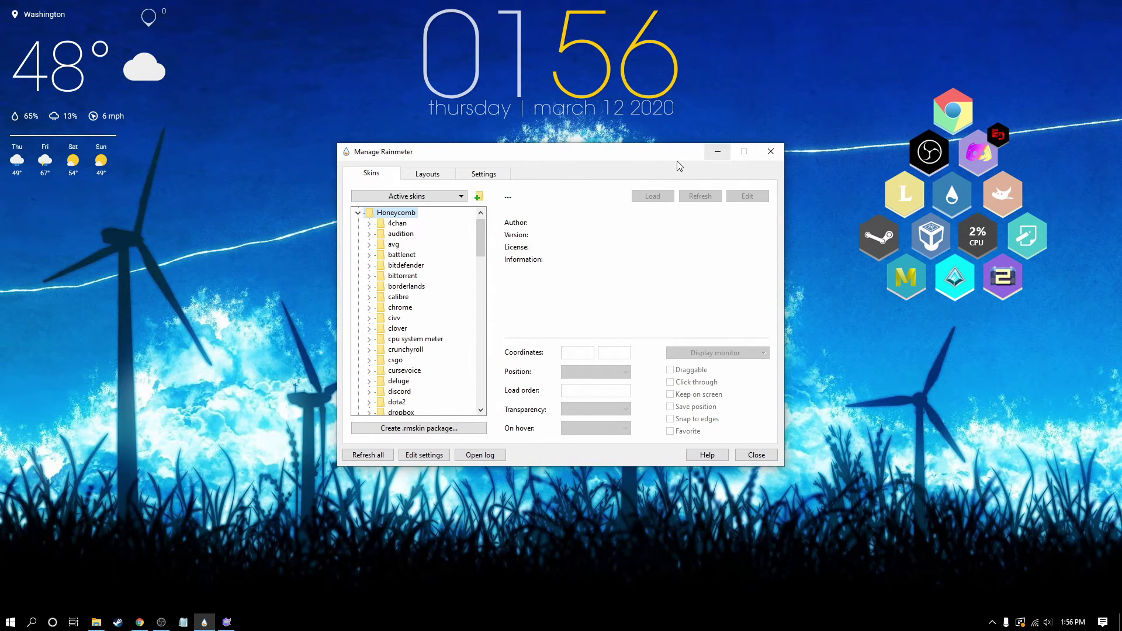
Refresh all skins, load resolve.ini, and drag the Resolve hexagon below the honeycomb cluster.
left_click(373, 455)
scroll(407, 362, "down", 10)
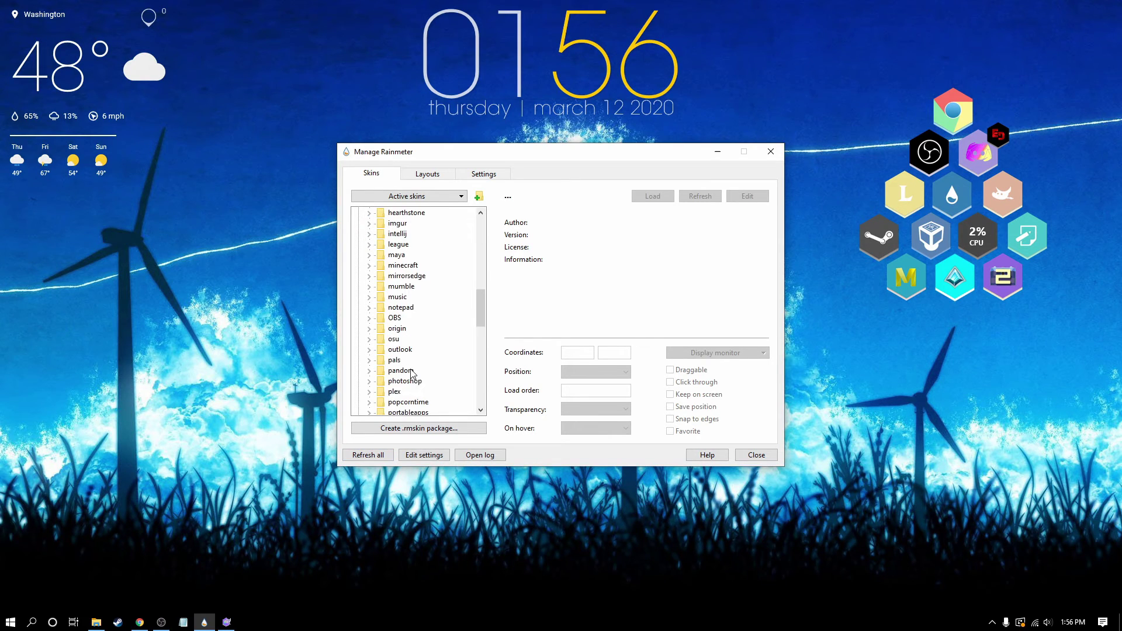
scroll(383, 397, "down", 6)
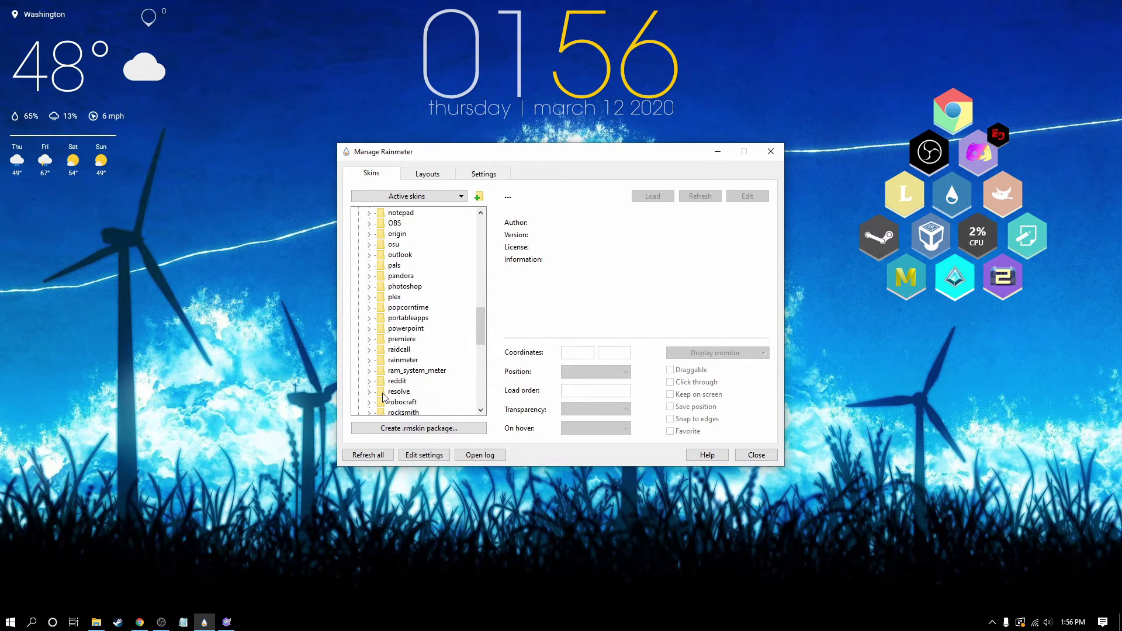
left_click(369, 297)
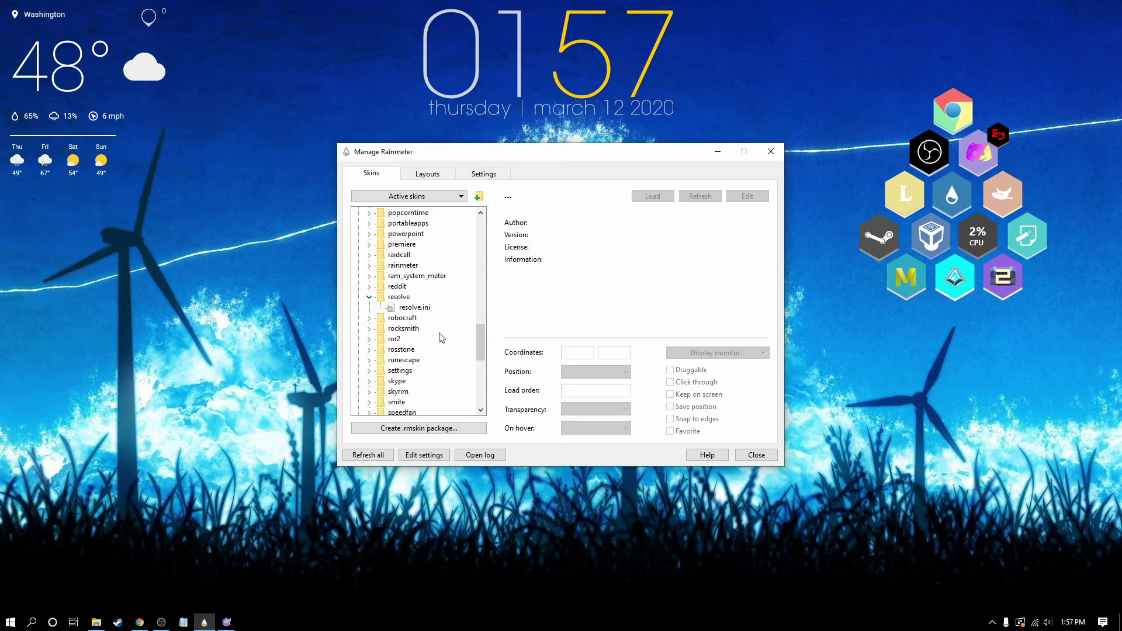
double_click(413, 307)
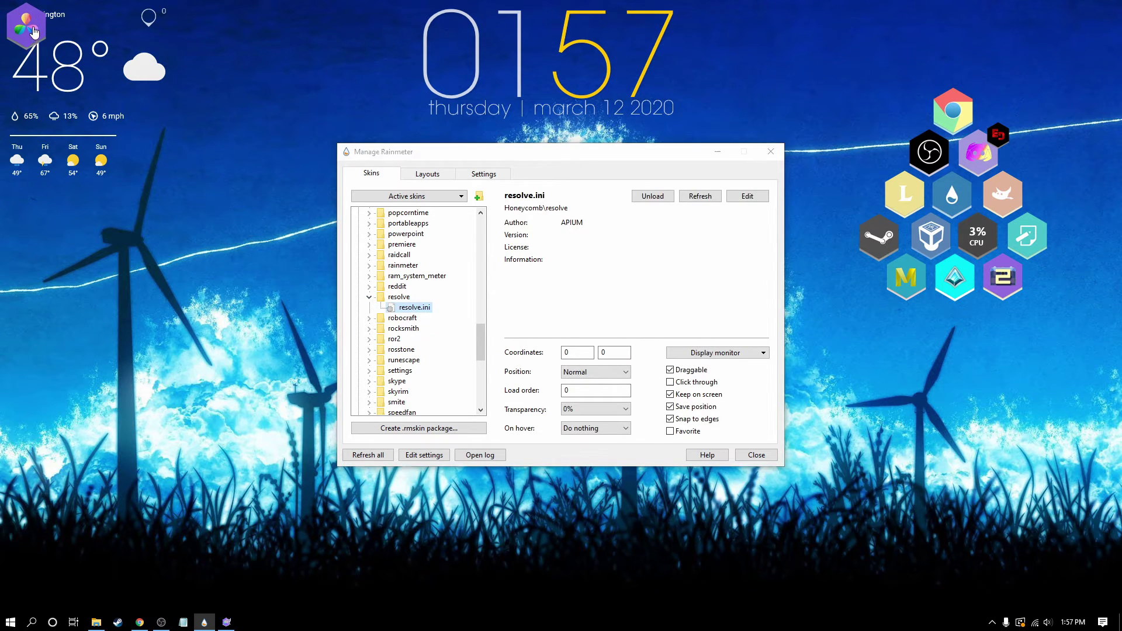
left_click_drag(34, 28, 937, 316)
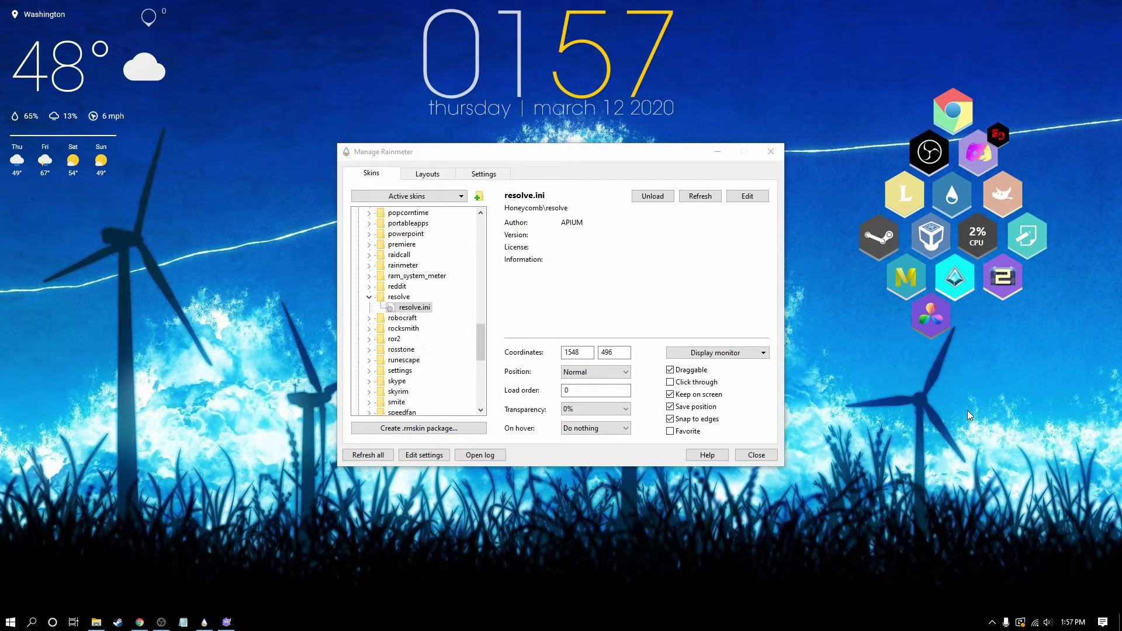
right_click(936, 323)
Copy the maya skin's MouseOverAction and MouseLeaveAction lines, then close the maya file.
right_click(904, 276)
right_click(905, 276)
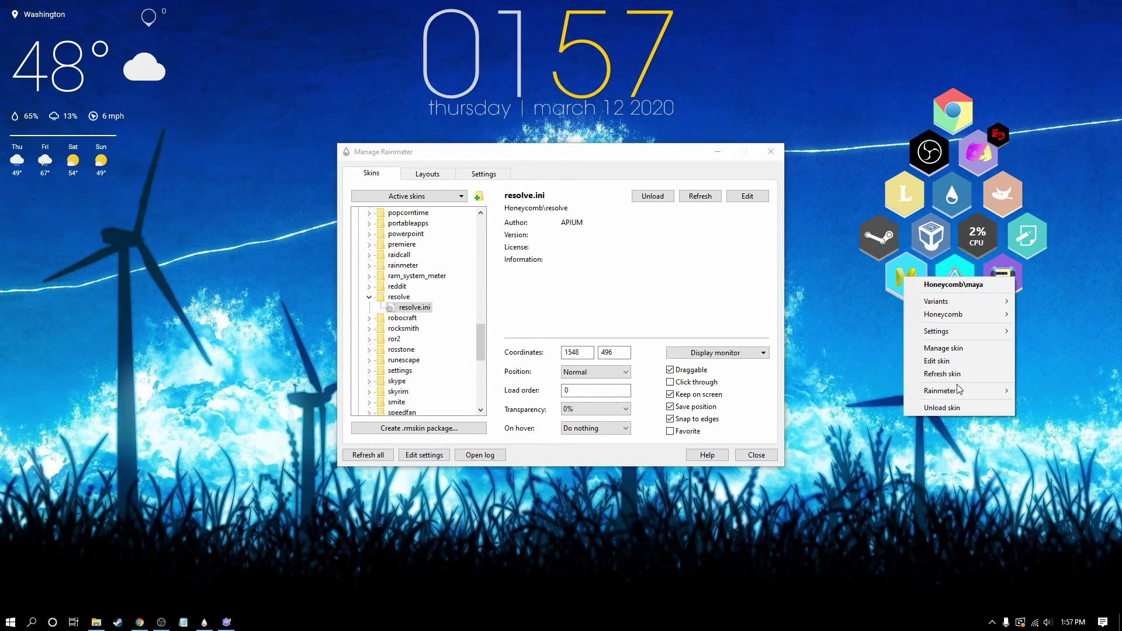
left_click(936, 360)
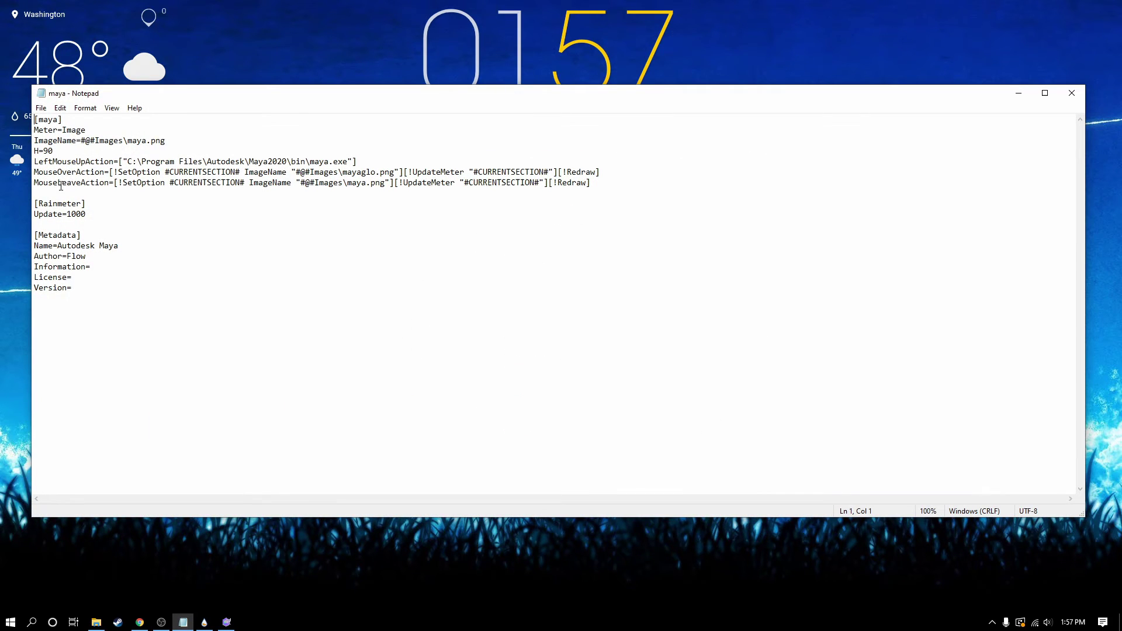
left_click_drag(604, 185, 28, 171)
key("ctrl+c")
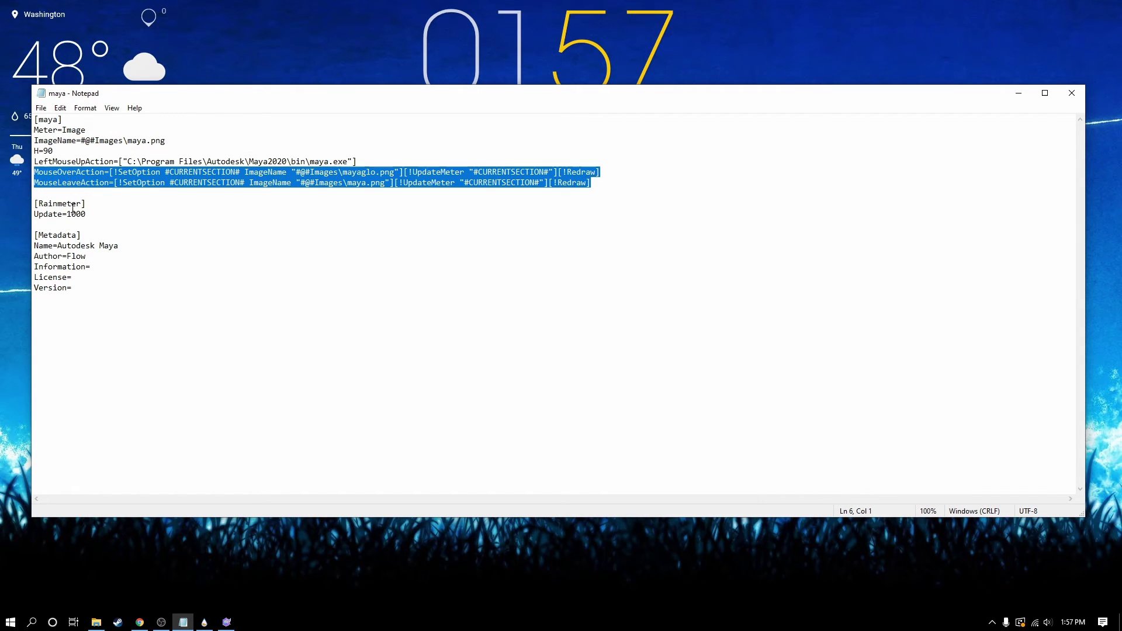
left_click(1073, 97)
Paste the hover lines into the resolve skin, swapping maya images for resolveglo and resolve, and save.
right_click(936, 325)
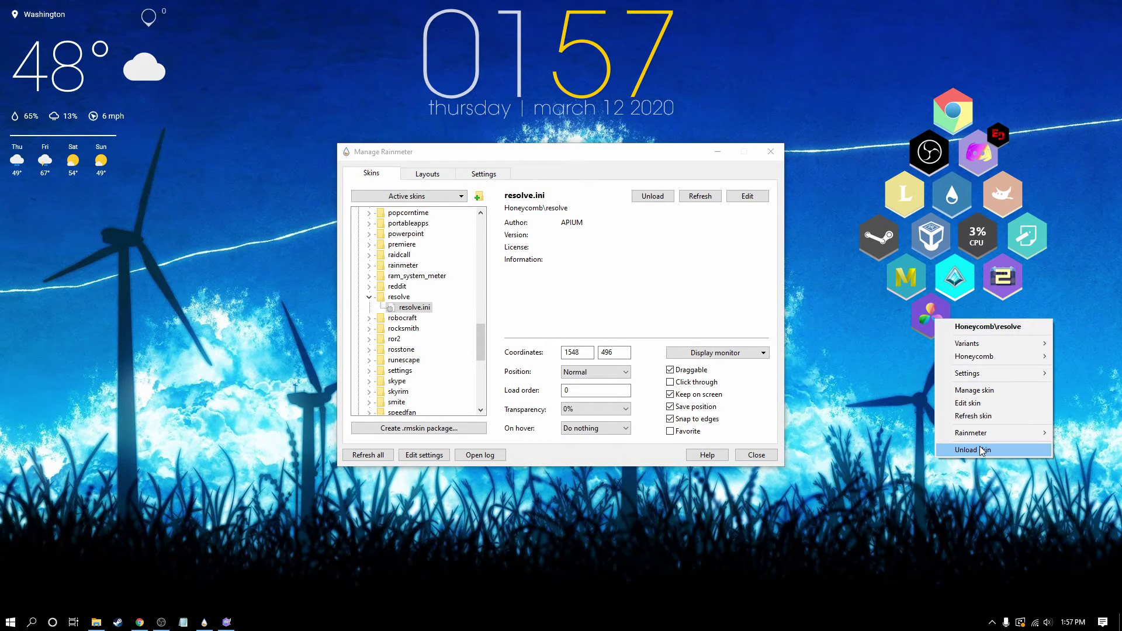
left_click(970, 404)
left_click(469, 163)
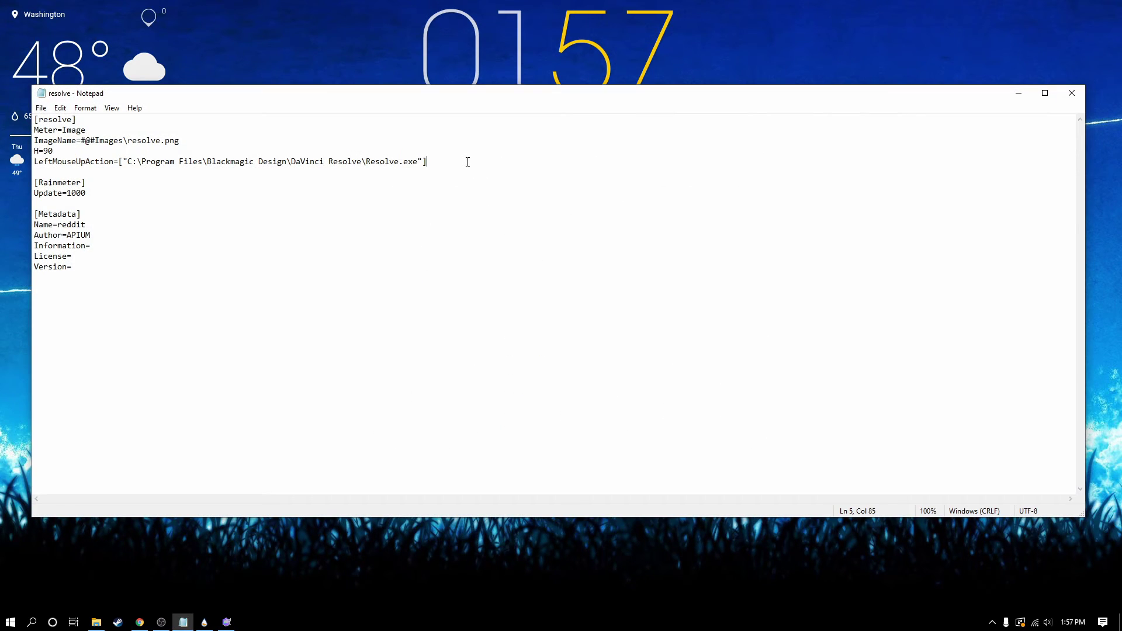
key("ctrl+v")
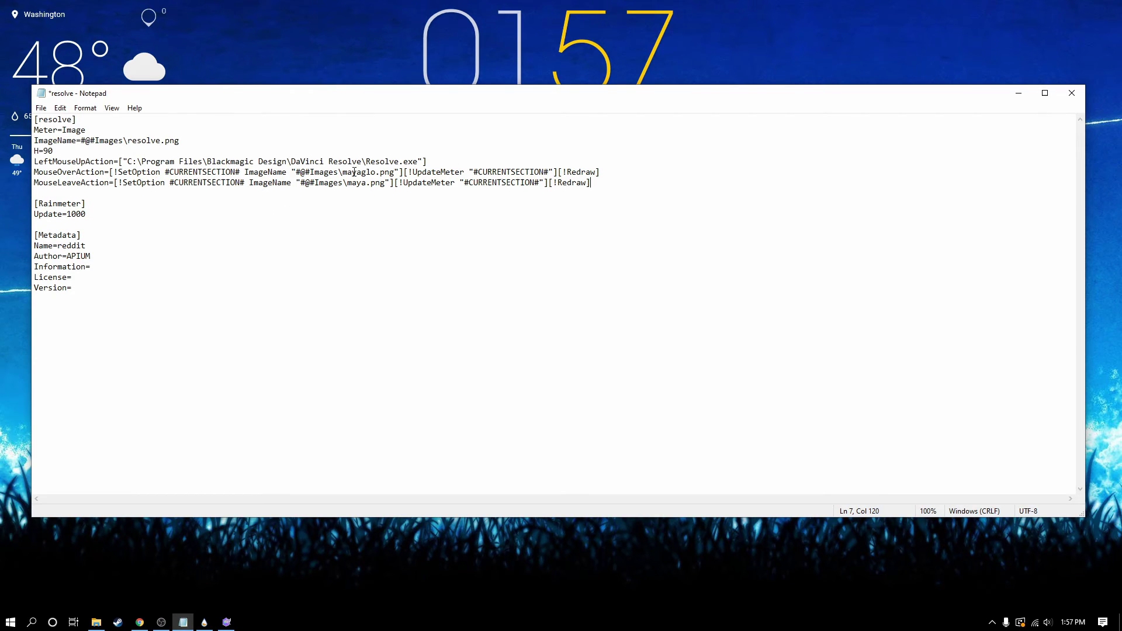
left_click_drag(375, 174, 343, 174)
type("reso")
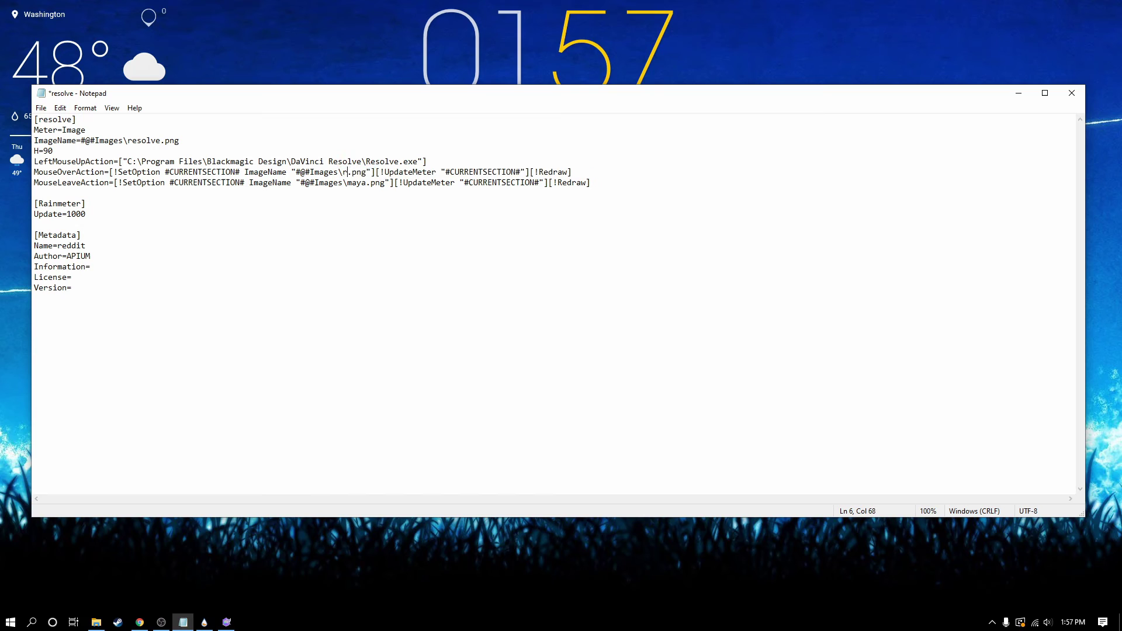
type("lveglo")
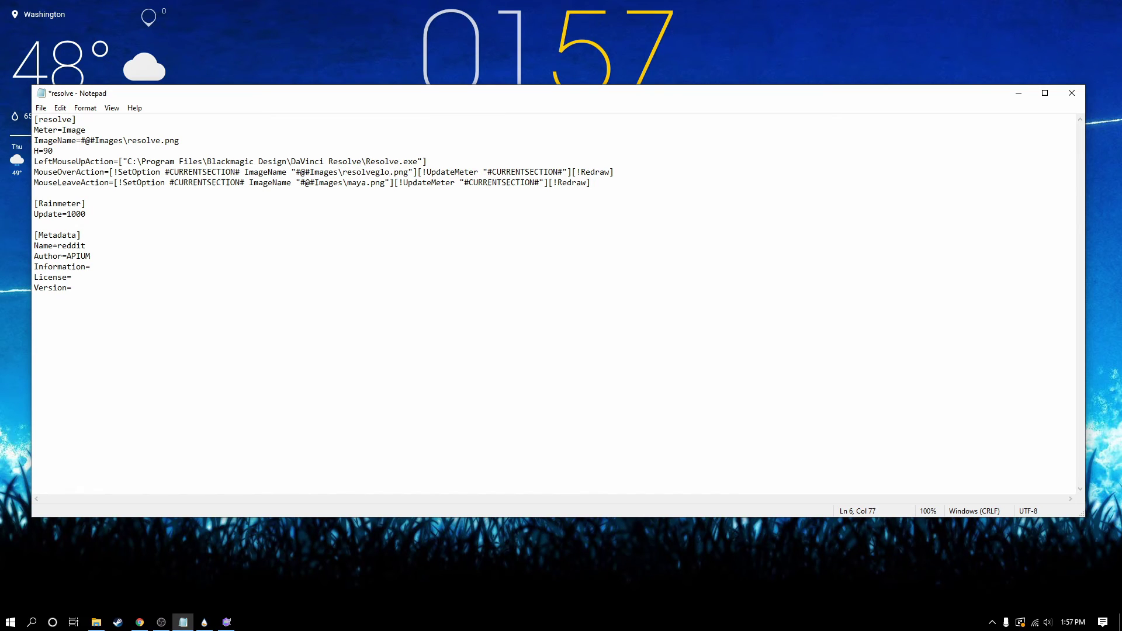
left_click_drag(367, 185, 347, 185)
type("resolve")
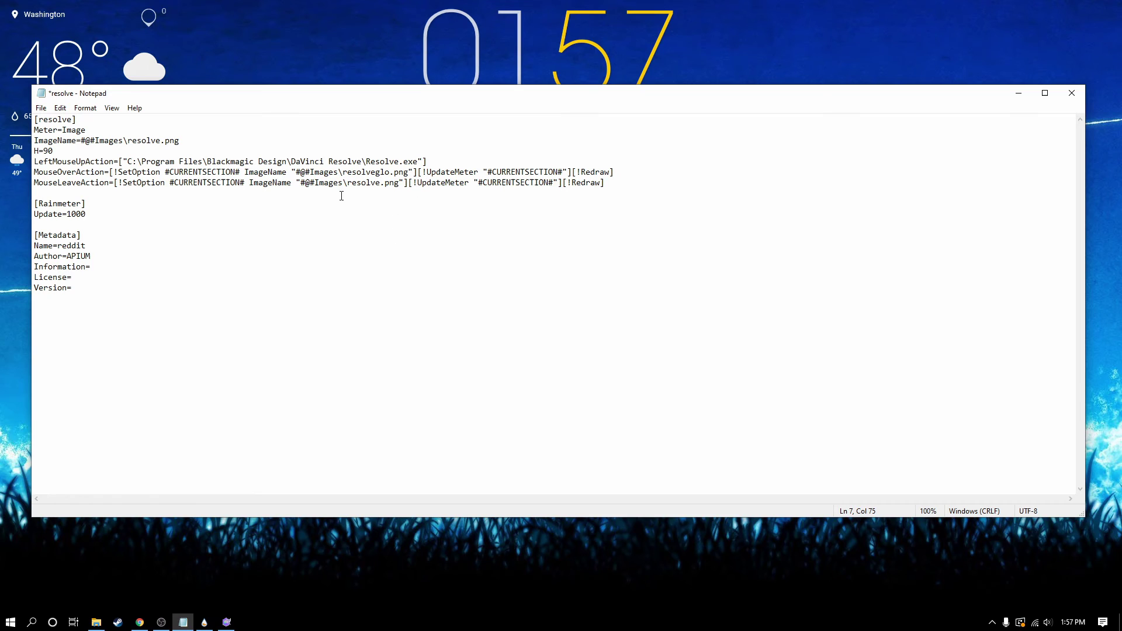
key("ctrl+s")
Close Notepad, refresh all Rainmeter skins, and close the Manage Rainmeter window.
left_click(1071, 92)
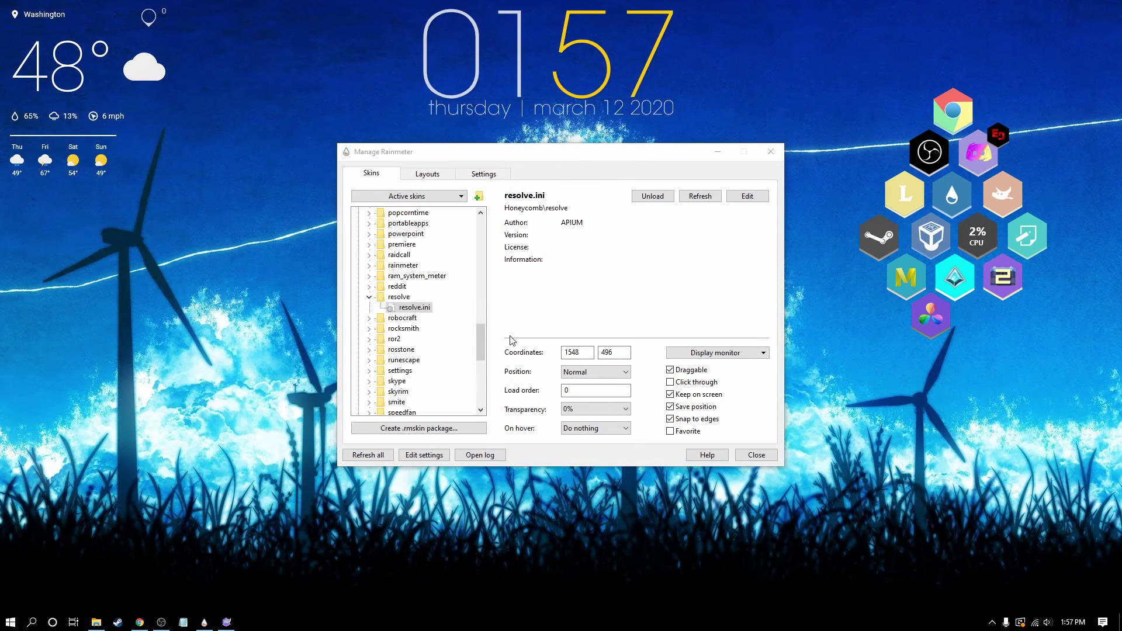
left_click(374, 455)
left_click(756, 455)
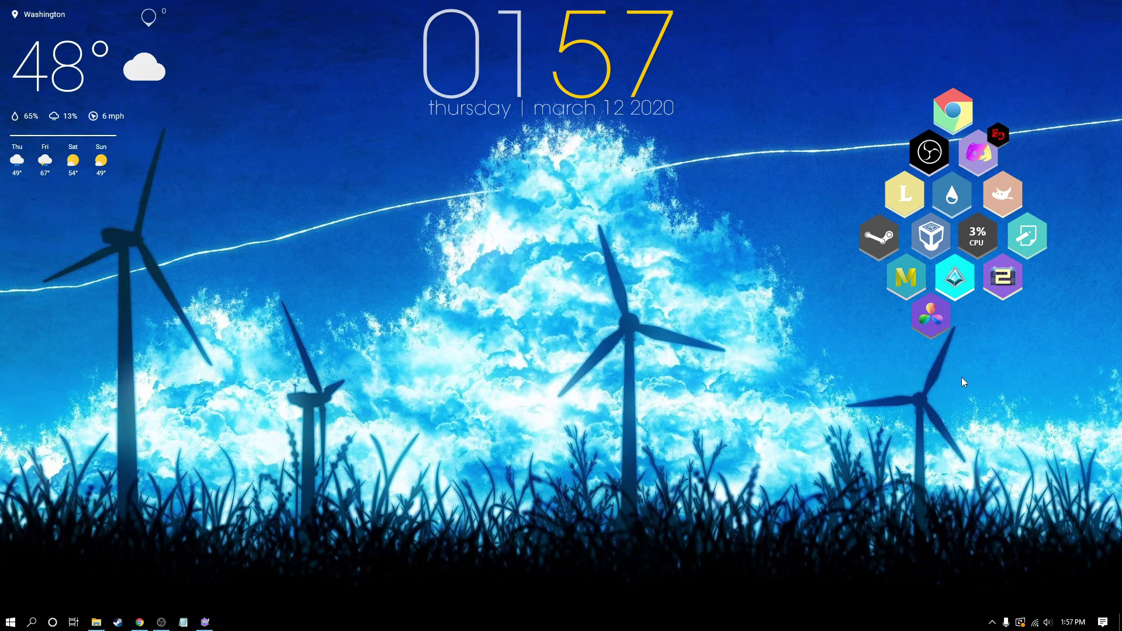